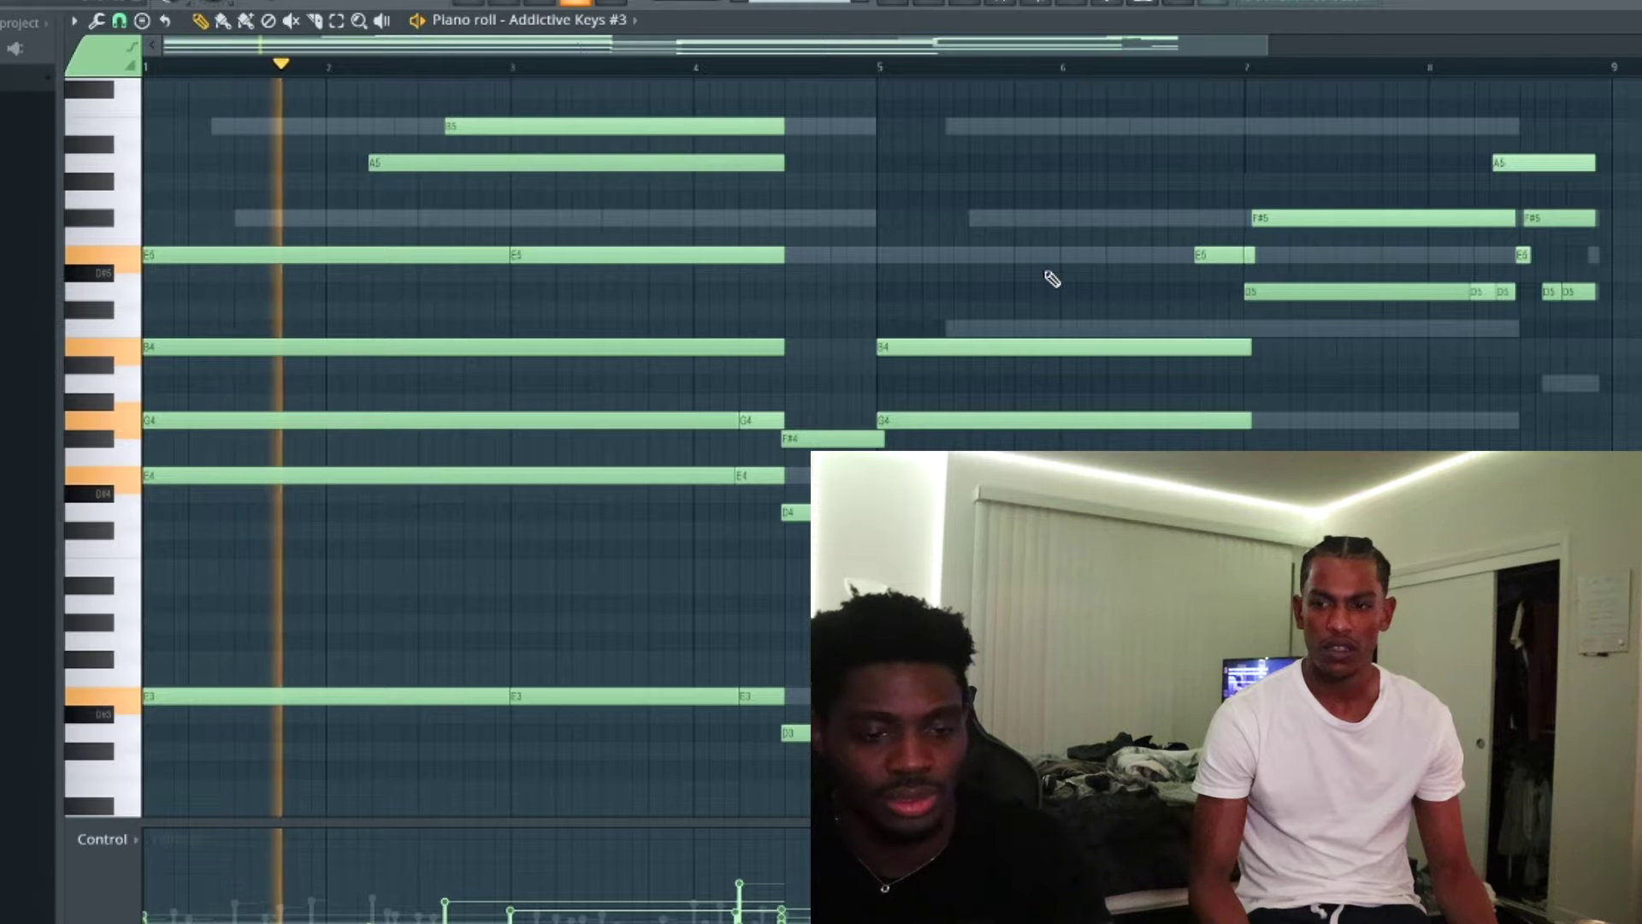
- Review the Addictive Keys #3 notes across the higher and lower octaves in the piano roll
{"action": "scroll", "coordinate": [1052, 279], "scroll_direction": "up", "scroll_amount": 5}
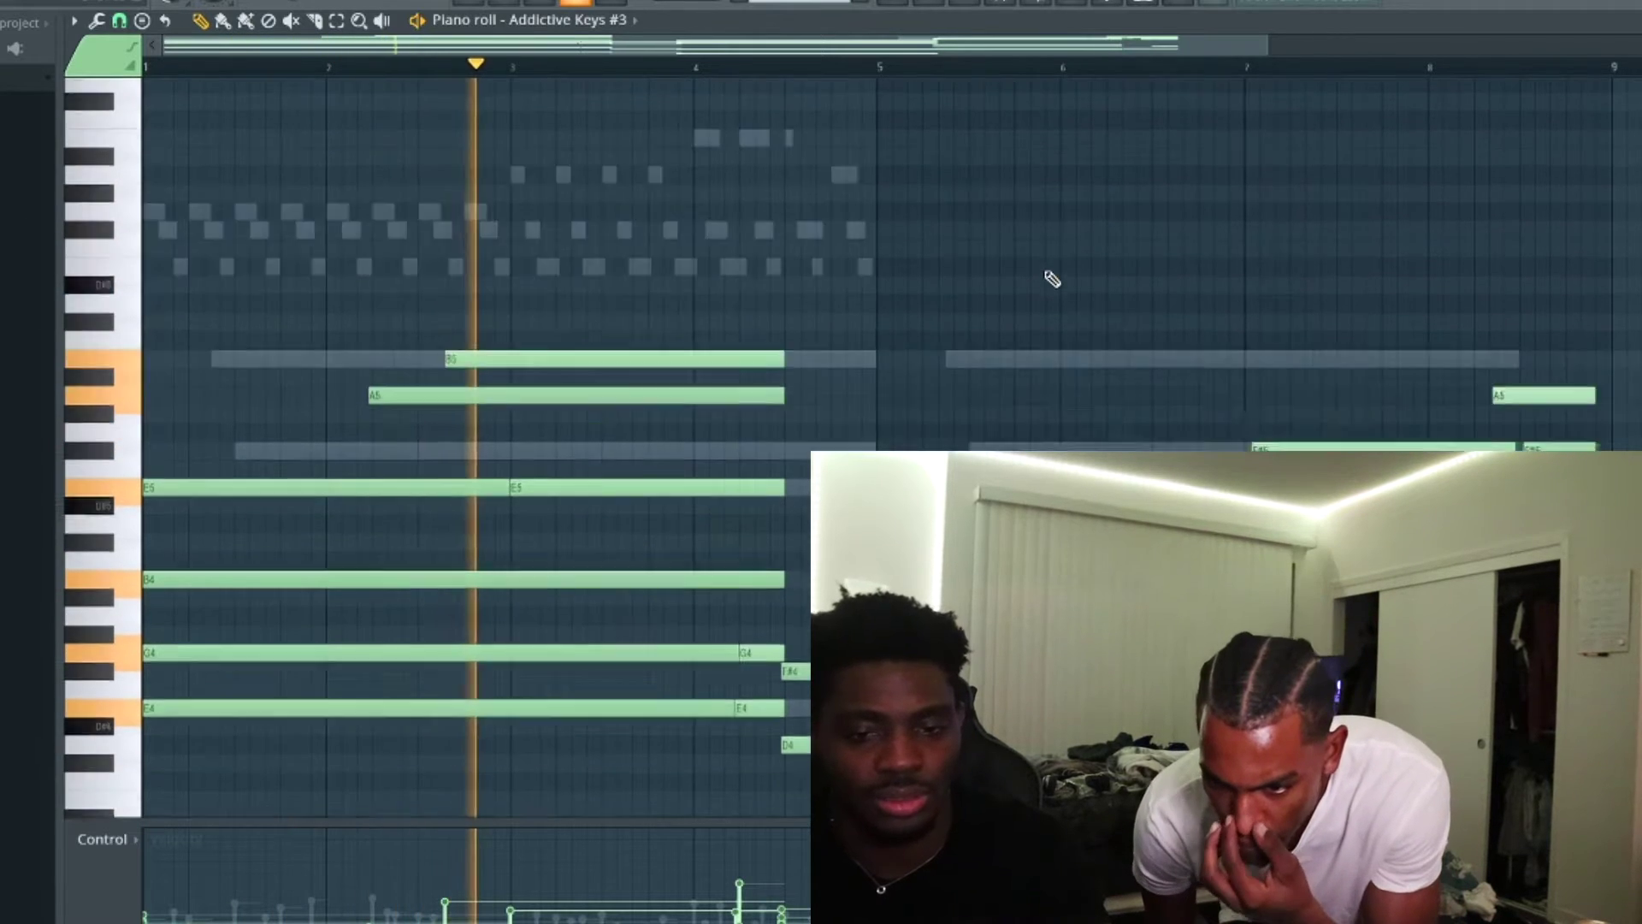
{"action": "scroll", "coordinate": [1052, 278], "scroll_direction": "down", "scroll_amount": 4}
{"action": "scroll", "coordinate": [1317, 308], "scroll_direction": "up", "scroll_amount": 2}
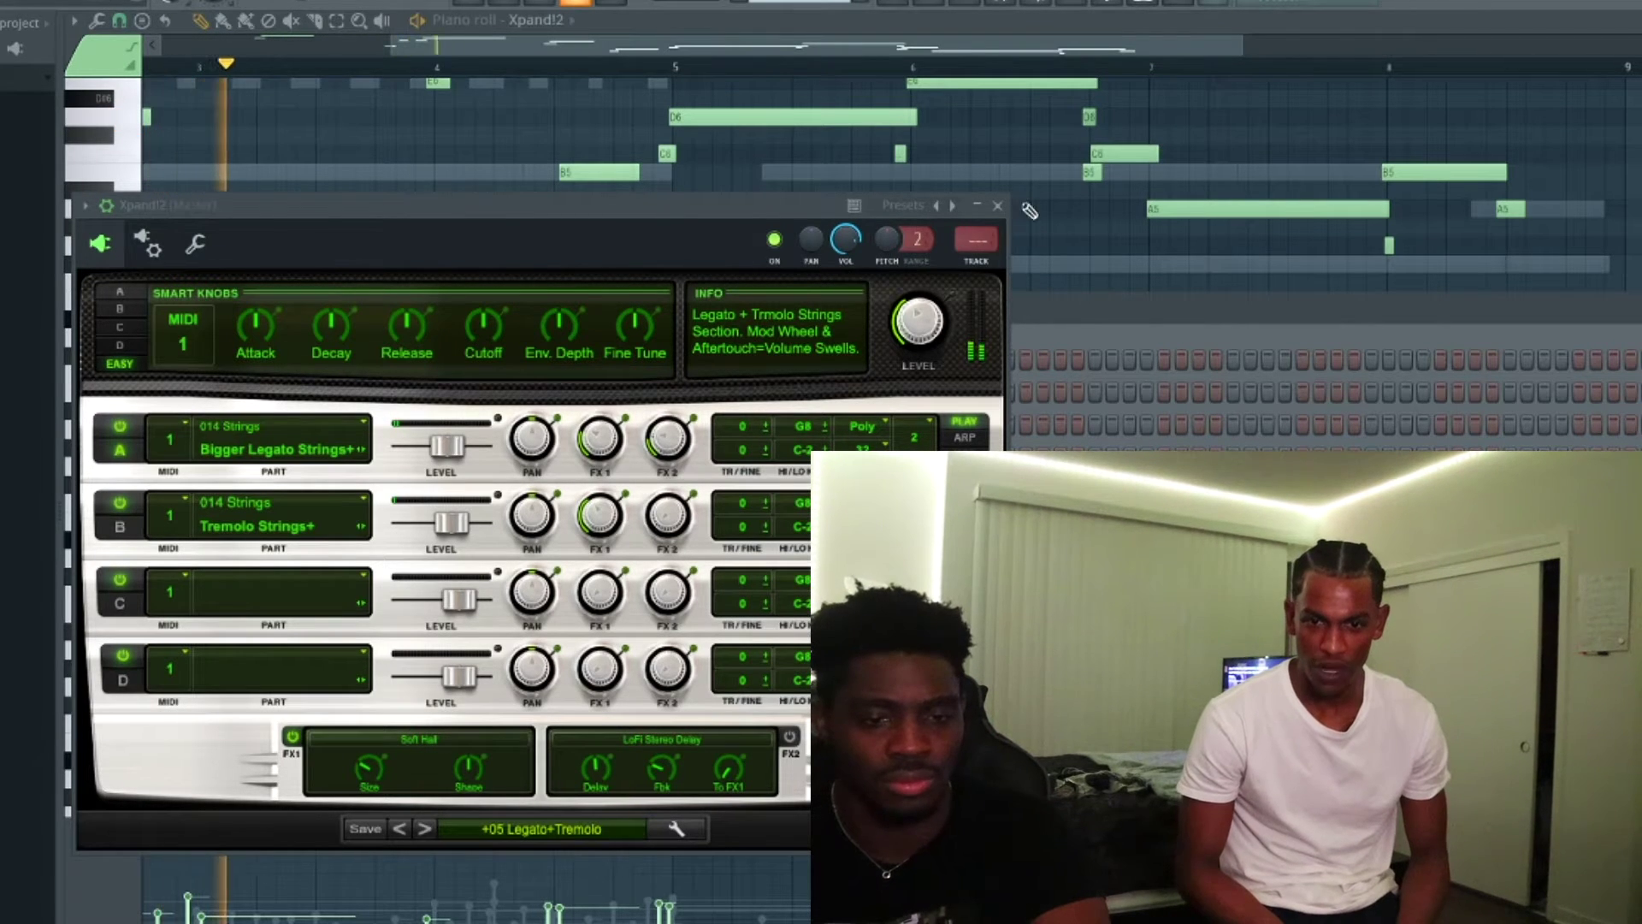
- Close the Xpand!2 instrument window and review the full Xpand!2 melody in the piano roll
{"action": "left_click", "coordinate": [997, 206]}
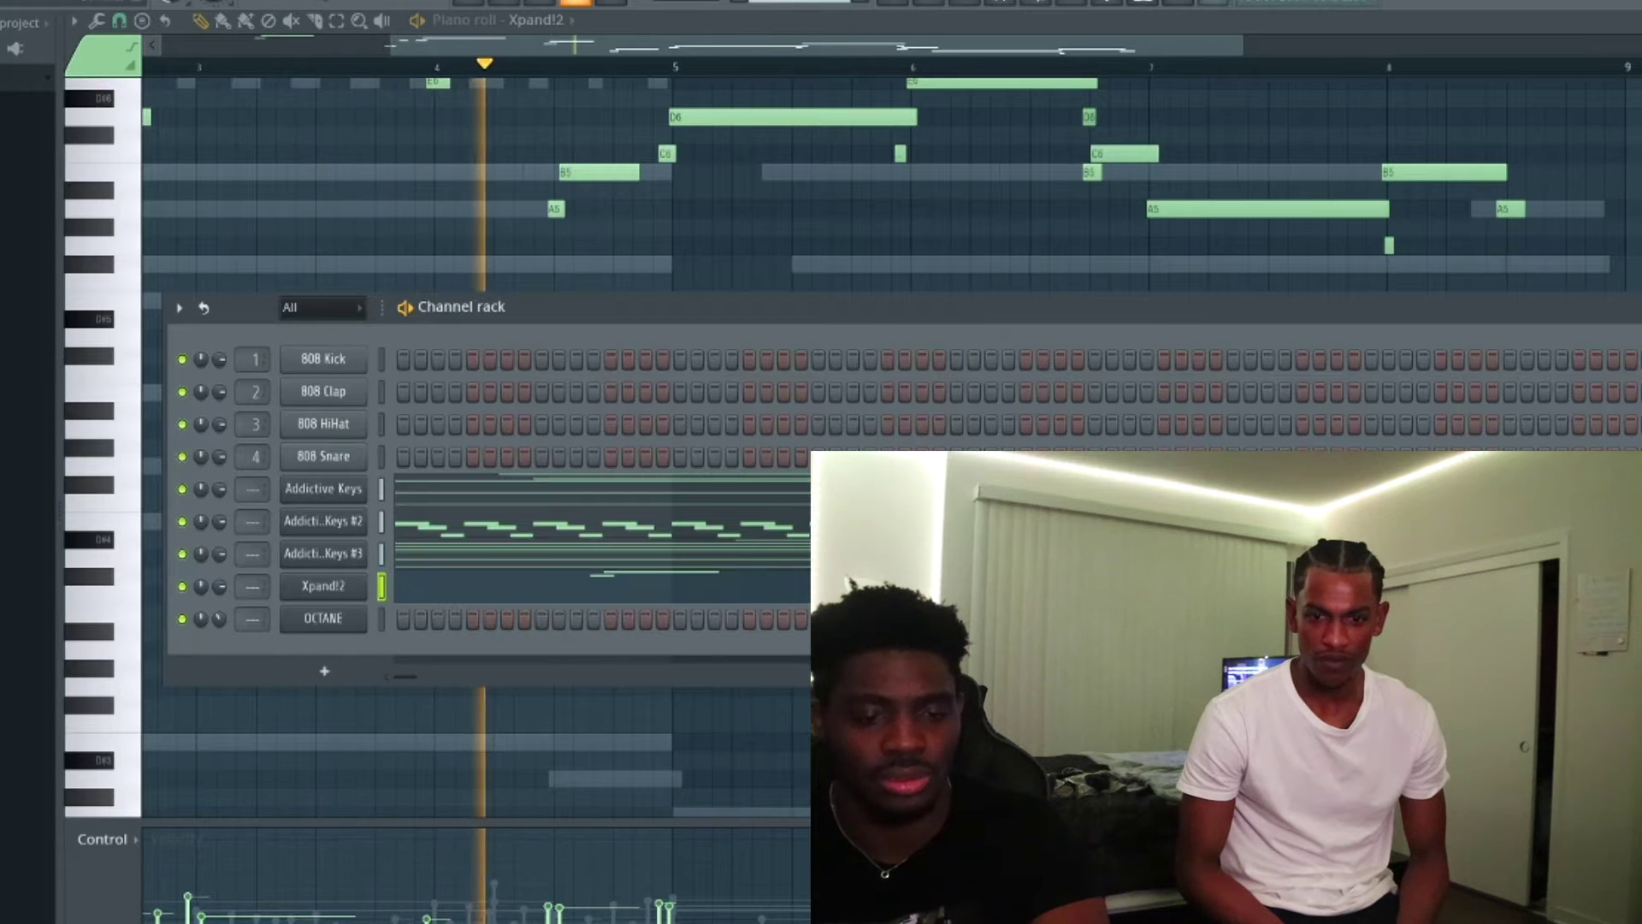
{"action": "key", "text": "F5"}
{"action": "key", "text": "F7"}
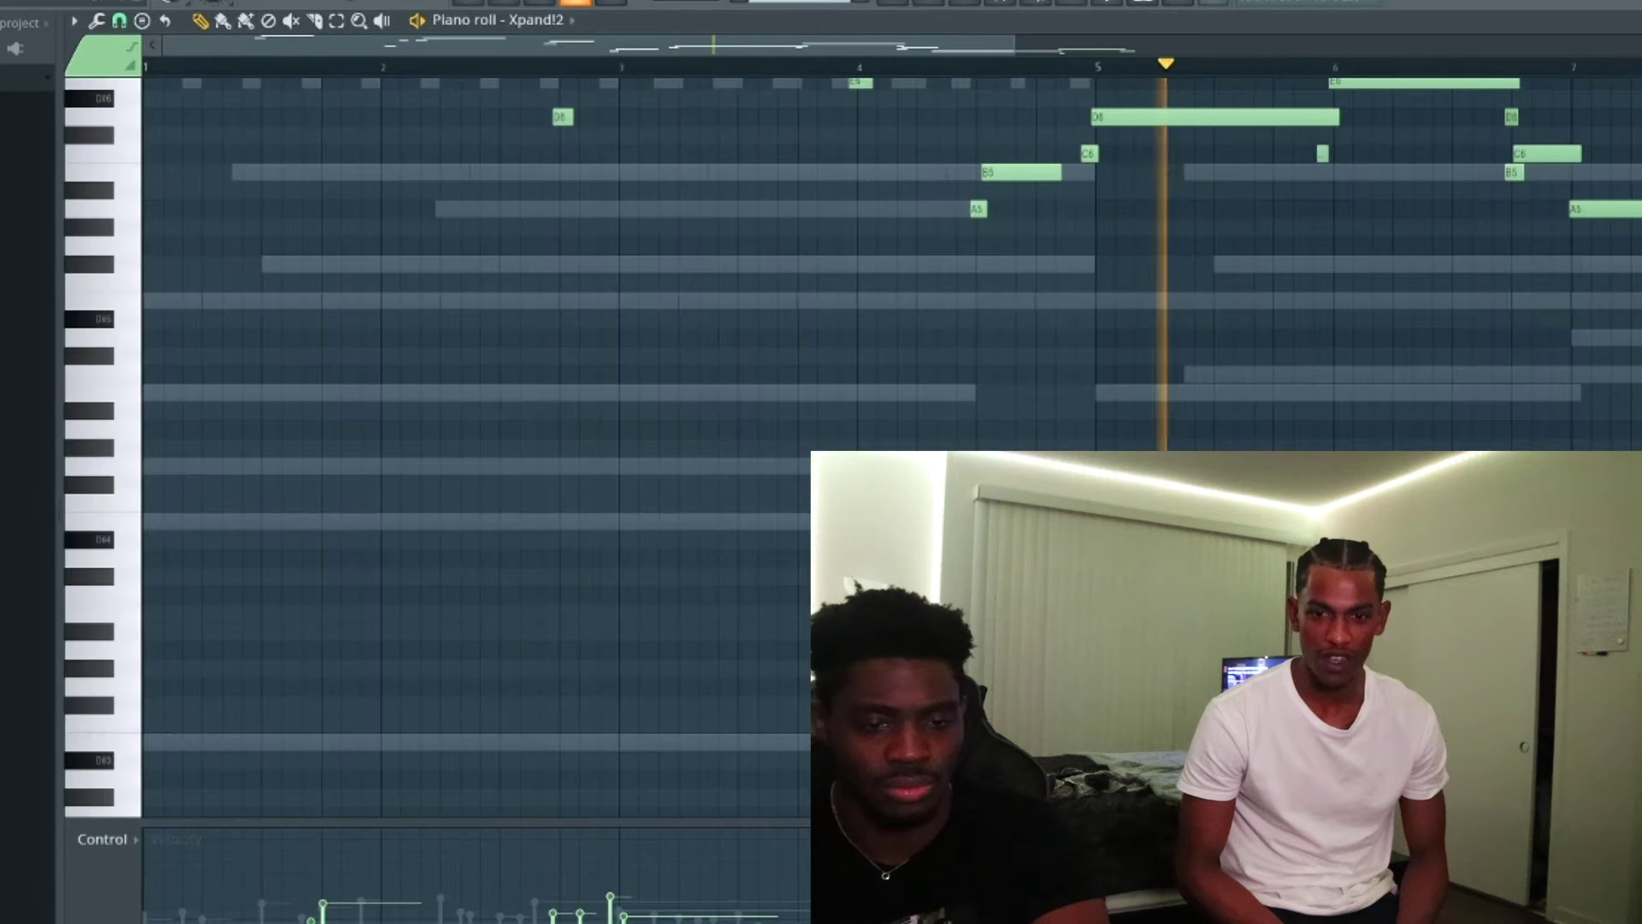
{"action": "scroll", "coordinate": [889, 445], "scroll_direction": "down", "scroll_amount": 1}
{"action": "scroll", "coordinate": [889, 445], "scroll_direction": "up", "scroll_amount": 3}
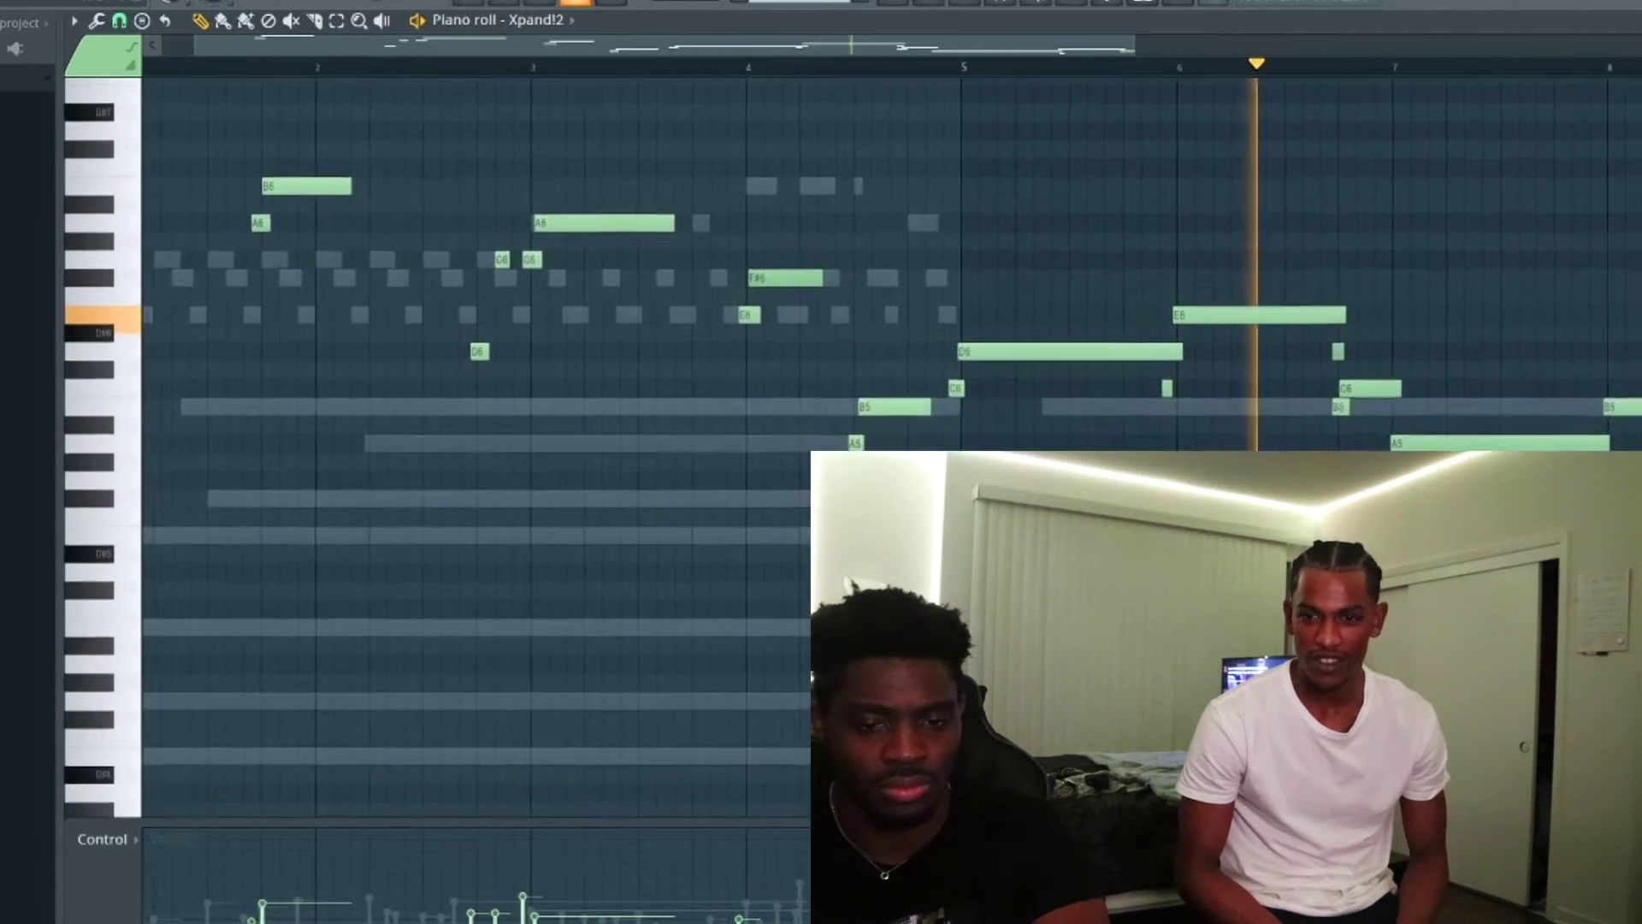
{"action": "scroll", "coordinate": [1521, 315], "scroll_direction": "down", "scroll_amount": 3}
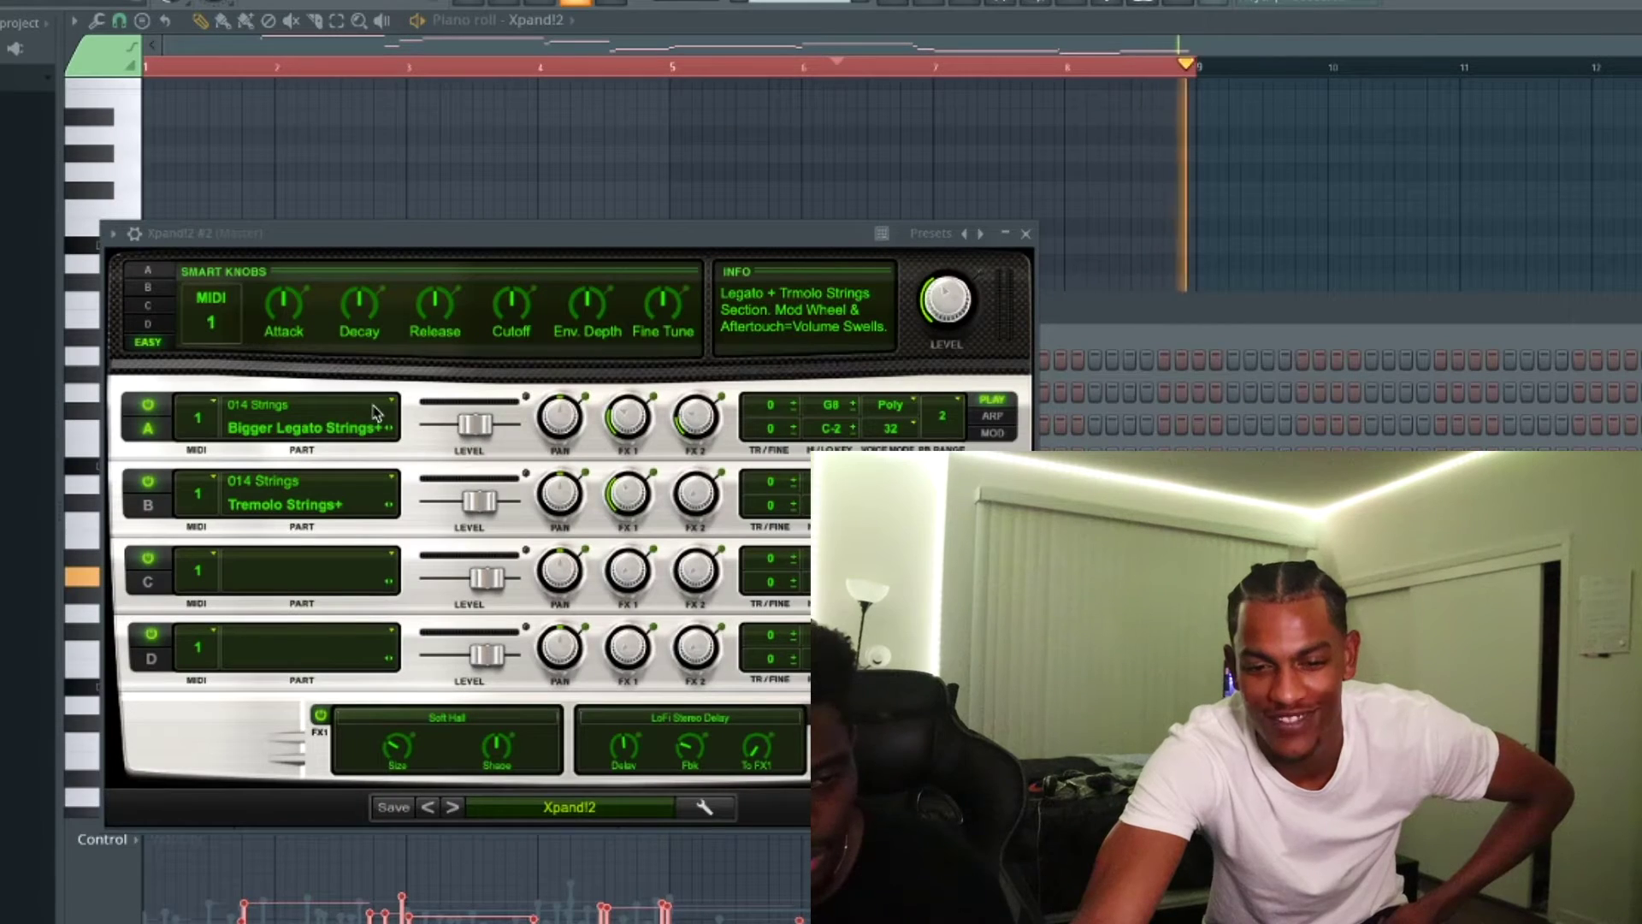
- Browse the sound categories for part A of Xpand!2 #2, including Mallets and Synth Basses, and close the instrument window
{"action": "left_click", "coordinate": [325, 413]}
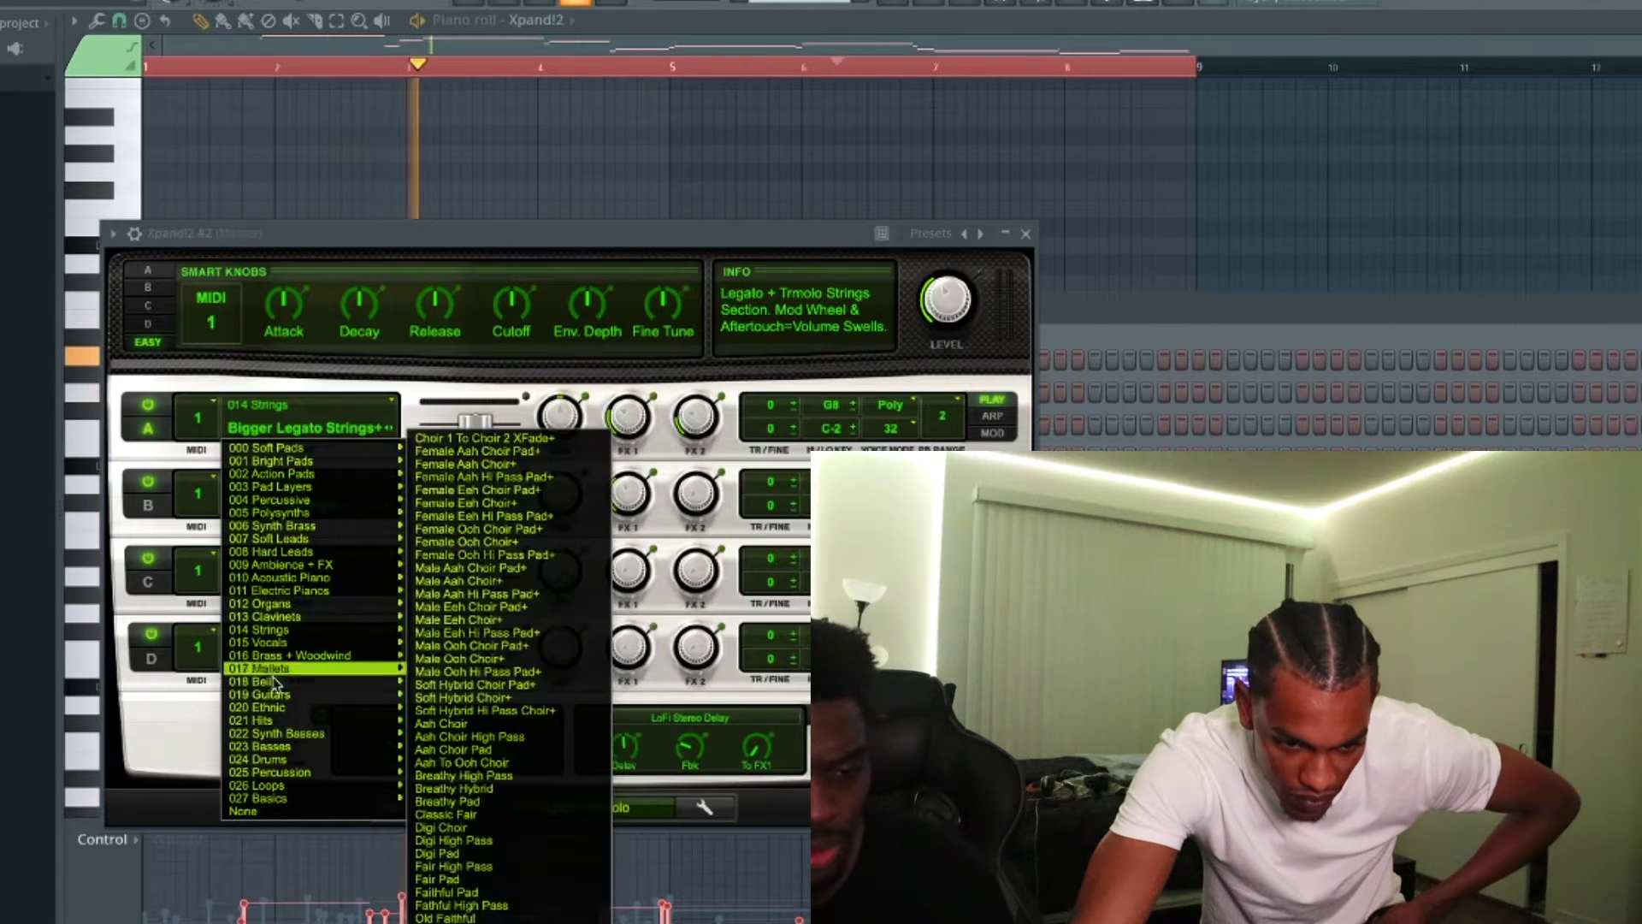
{"action": "mouse_move", "coordinate": [272, 685]}
{"action": "mouse_move", "coordinate": [272, 733]}
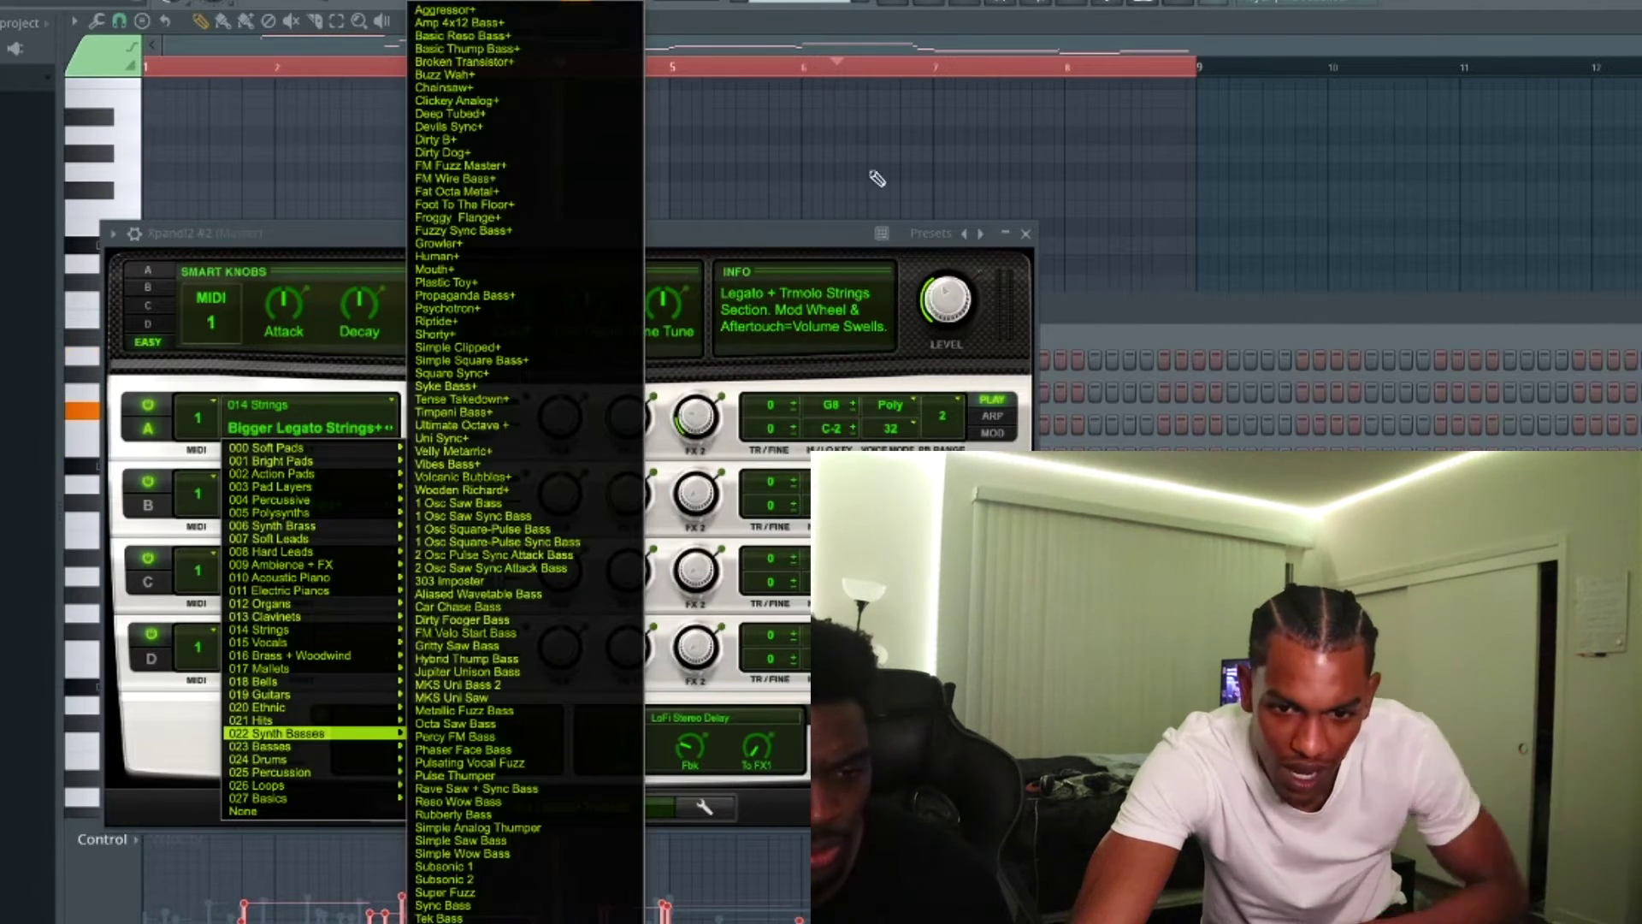
{"action": "left_click", "coordinate": [861, 215]}
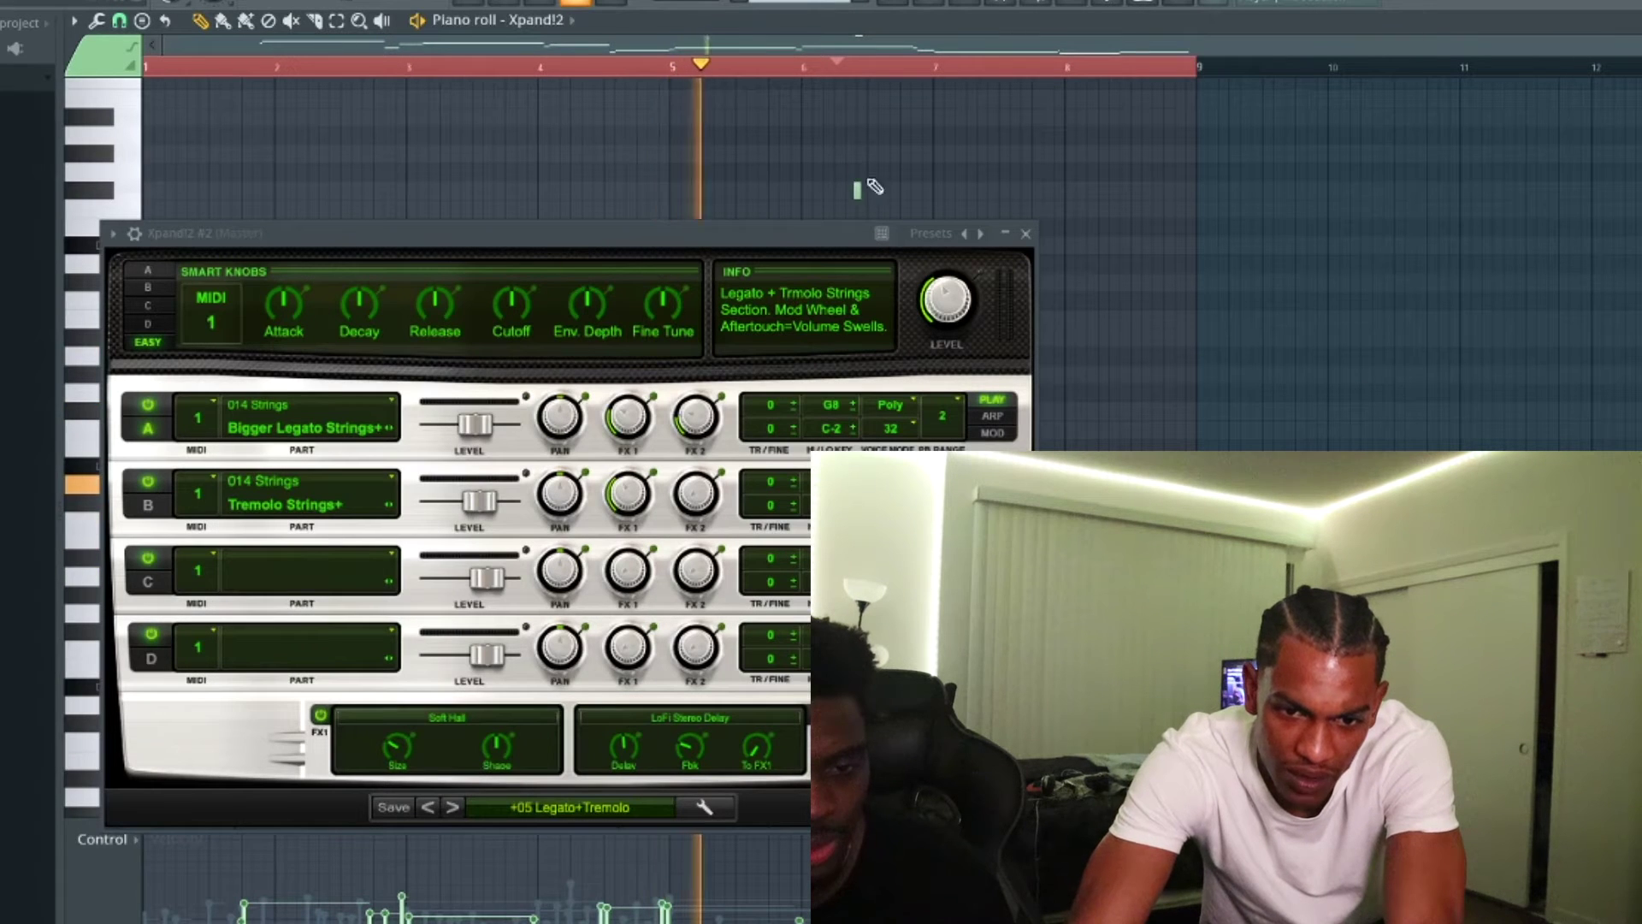
{"action": "left_click", "coordinate": [965, 3]}
{"action": "left_click", "coordinate": [1027, 234]}
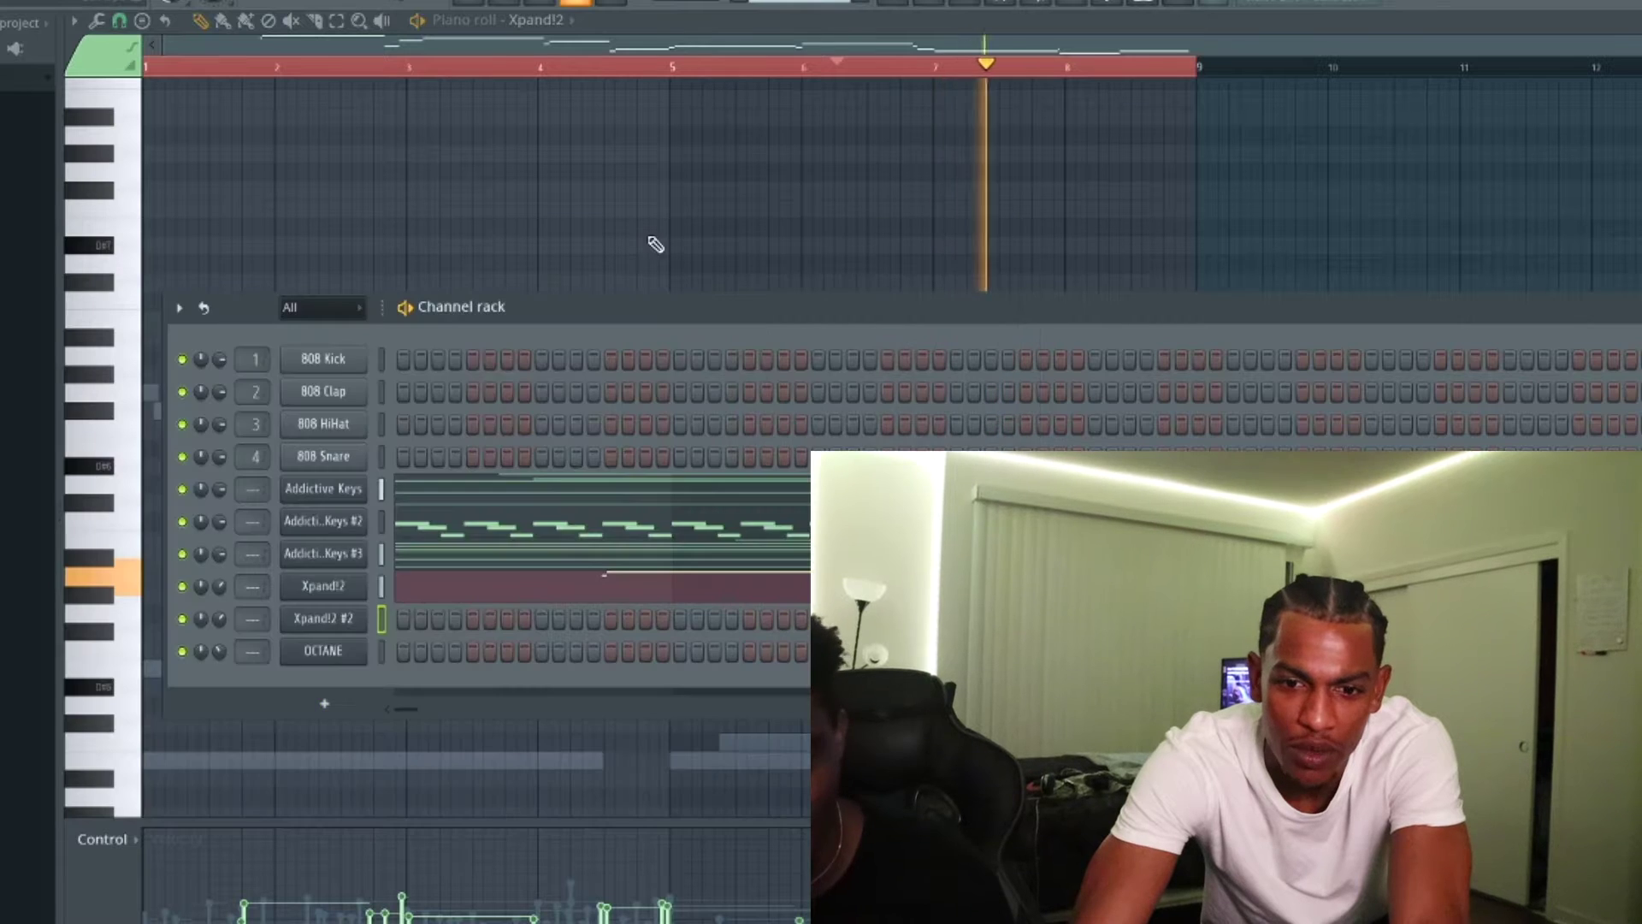
- Undo the stray notes placed in the Xpand!2 piano roll
{"action": "left_click", "coordinate": [653, 245]}
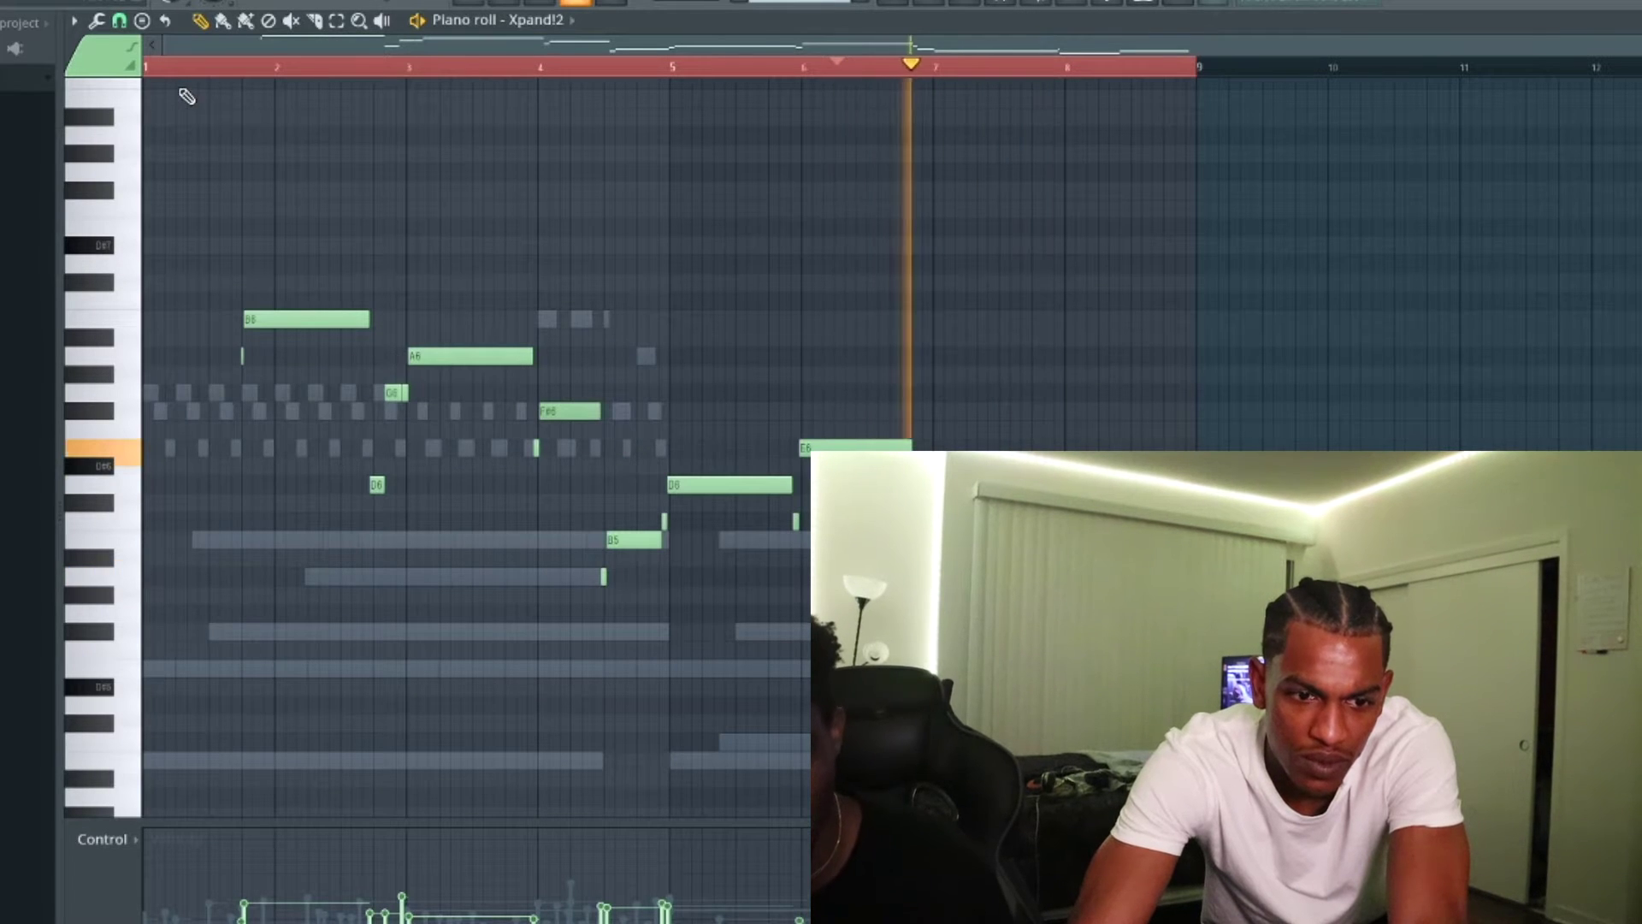
{"action": "key", "text": "ctrl+z"}
{"action": "key", "text": "ctrl+z"}
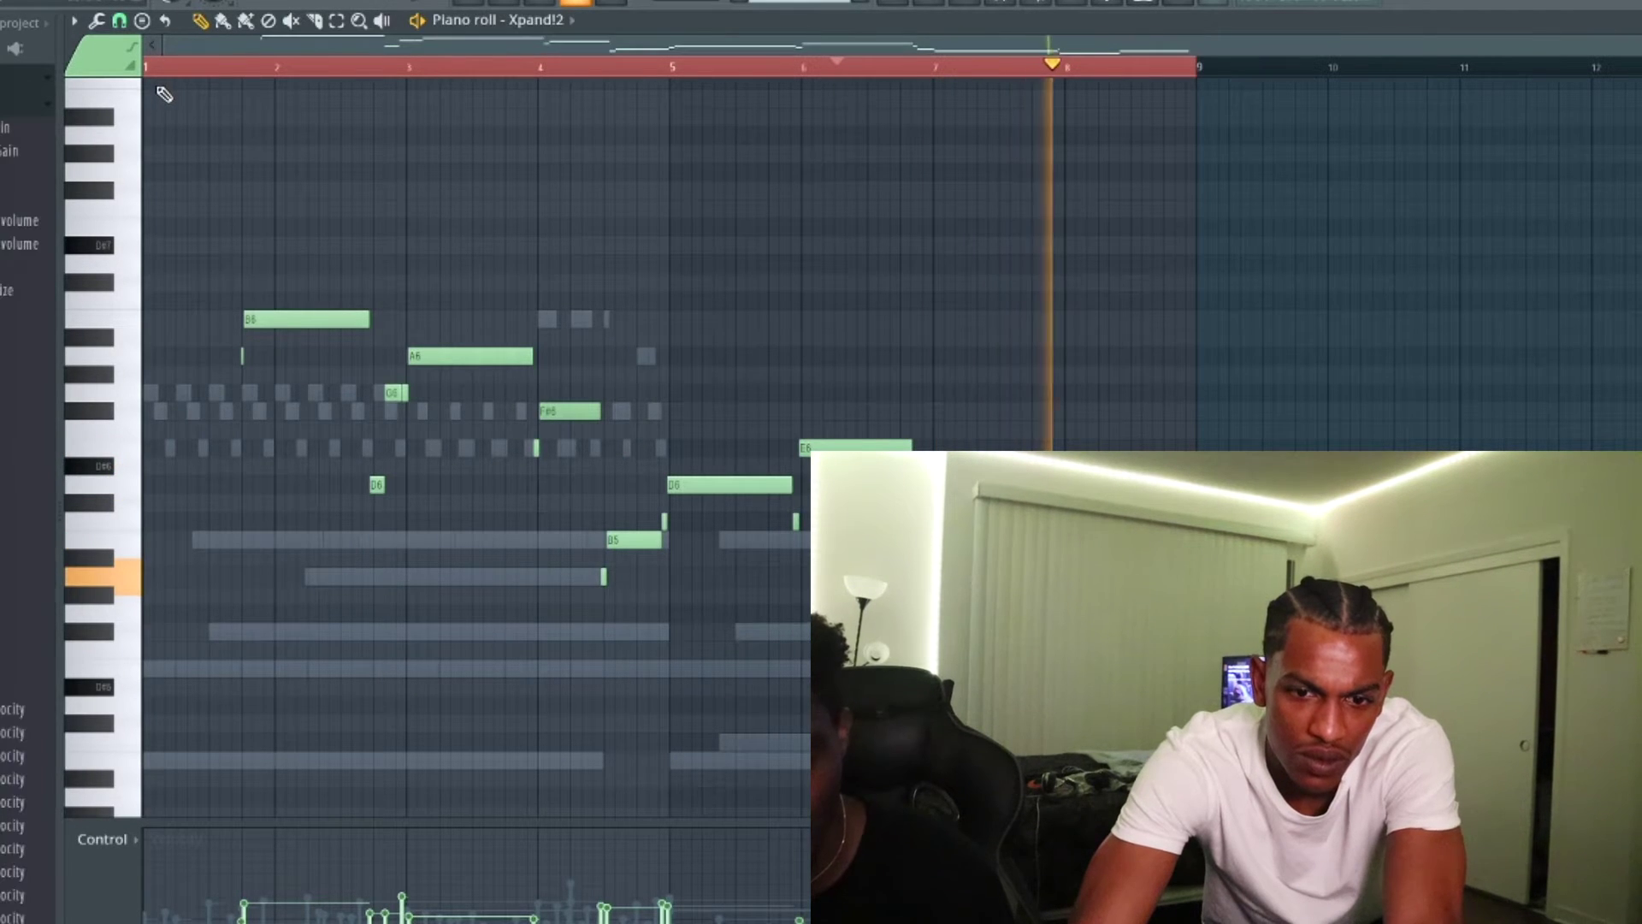
- Select all notes of the Xpand!2 melody and move the playback position to just before bar 2
{"action": "key", "text": "ctrl+a"}
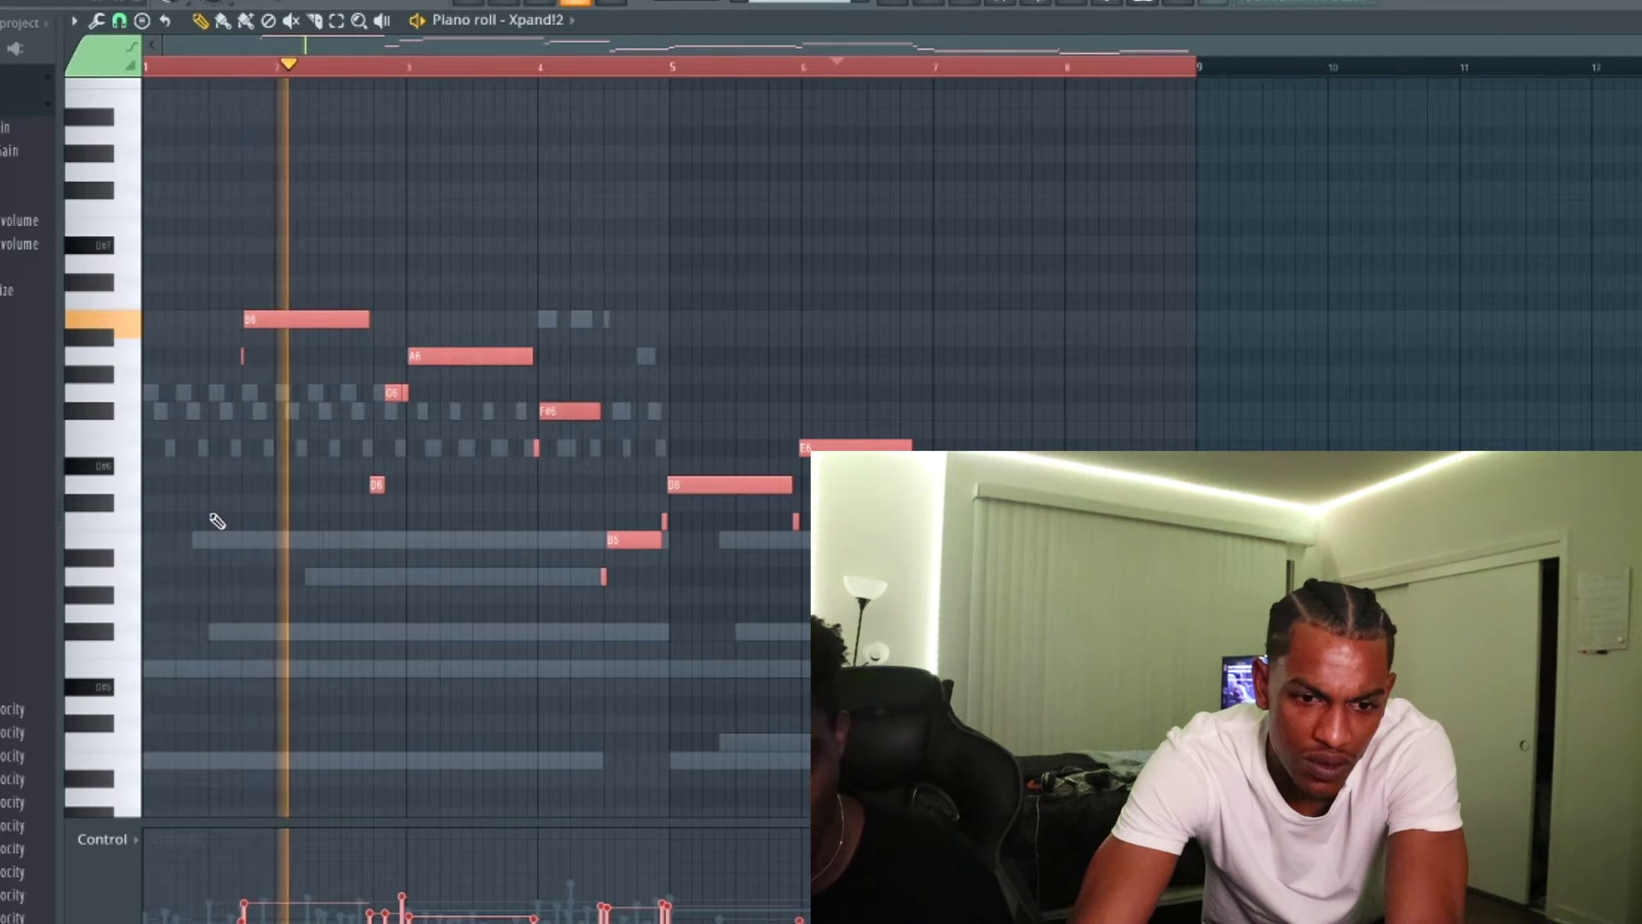
{"action": "scroll", "coordinate": [517, 422], "scroll_direction": "up", "scroll_amount": 3}
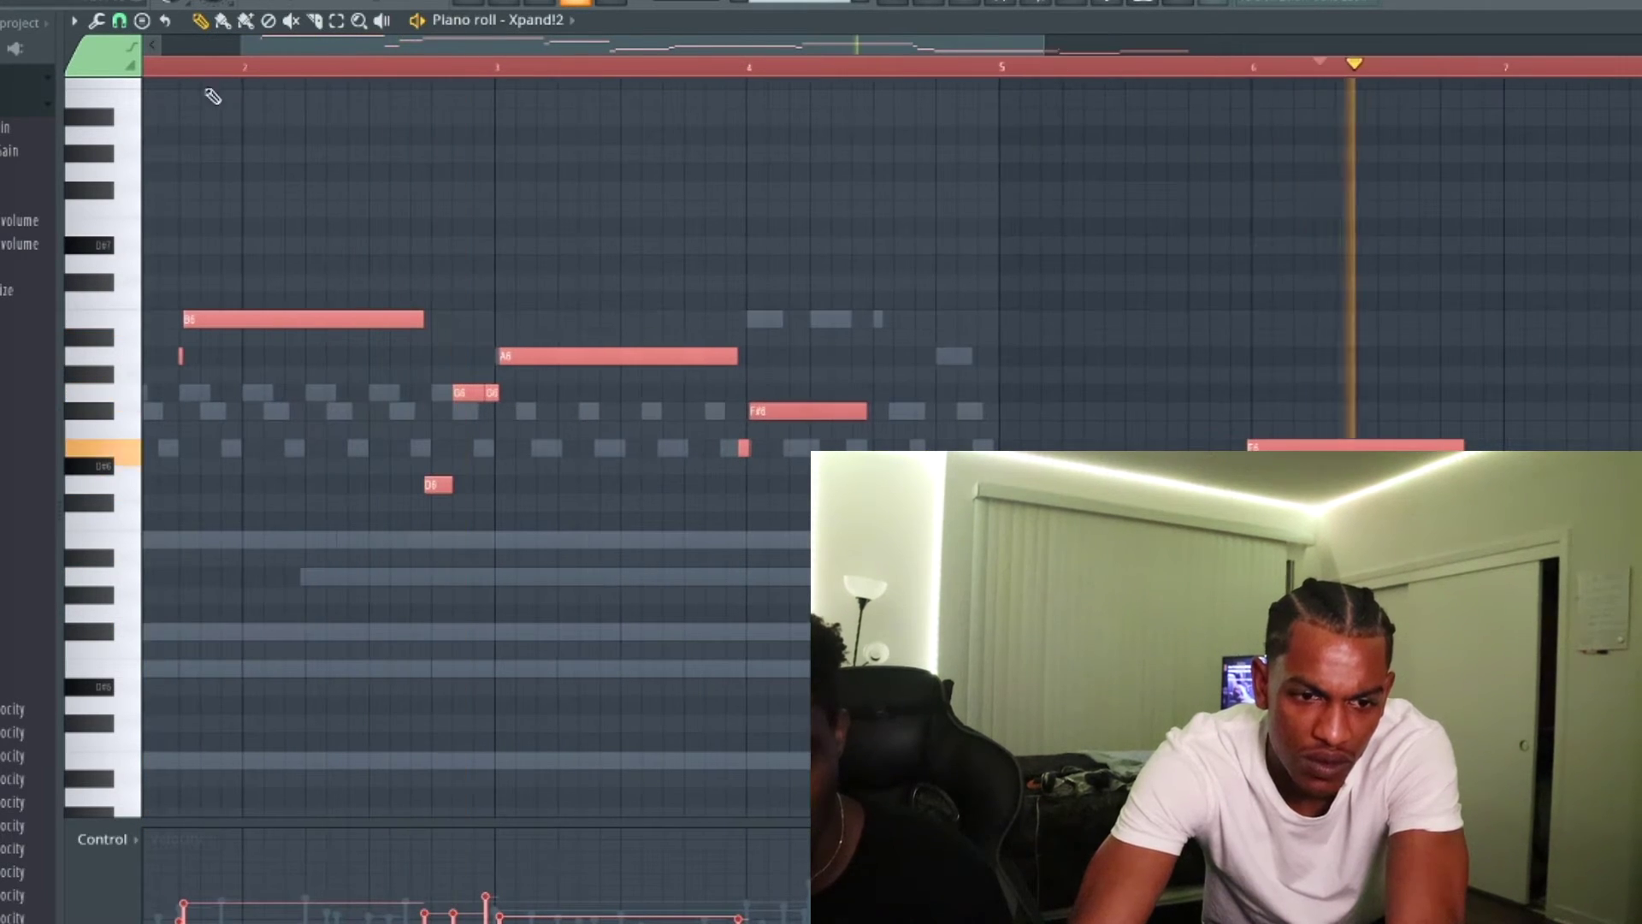
{"action": "left_click", "coordinate": [196, 68]}
{"action": "key", "text": "space"}
{"action": "key", "text": "c"}
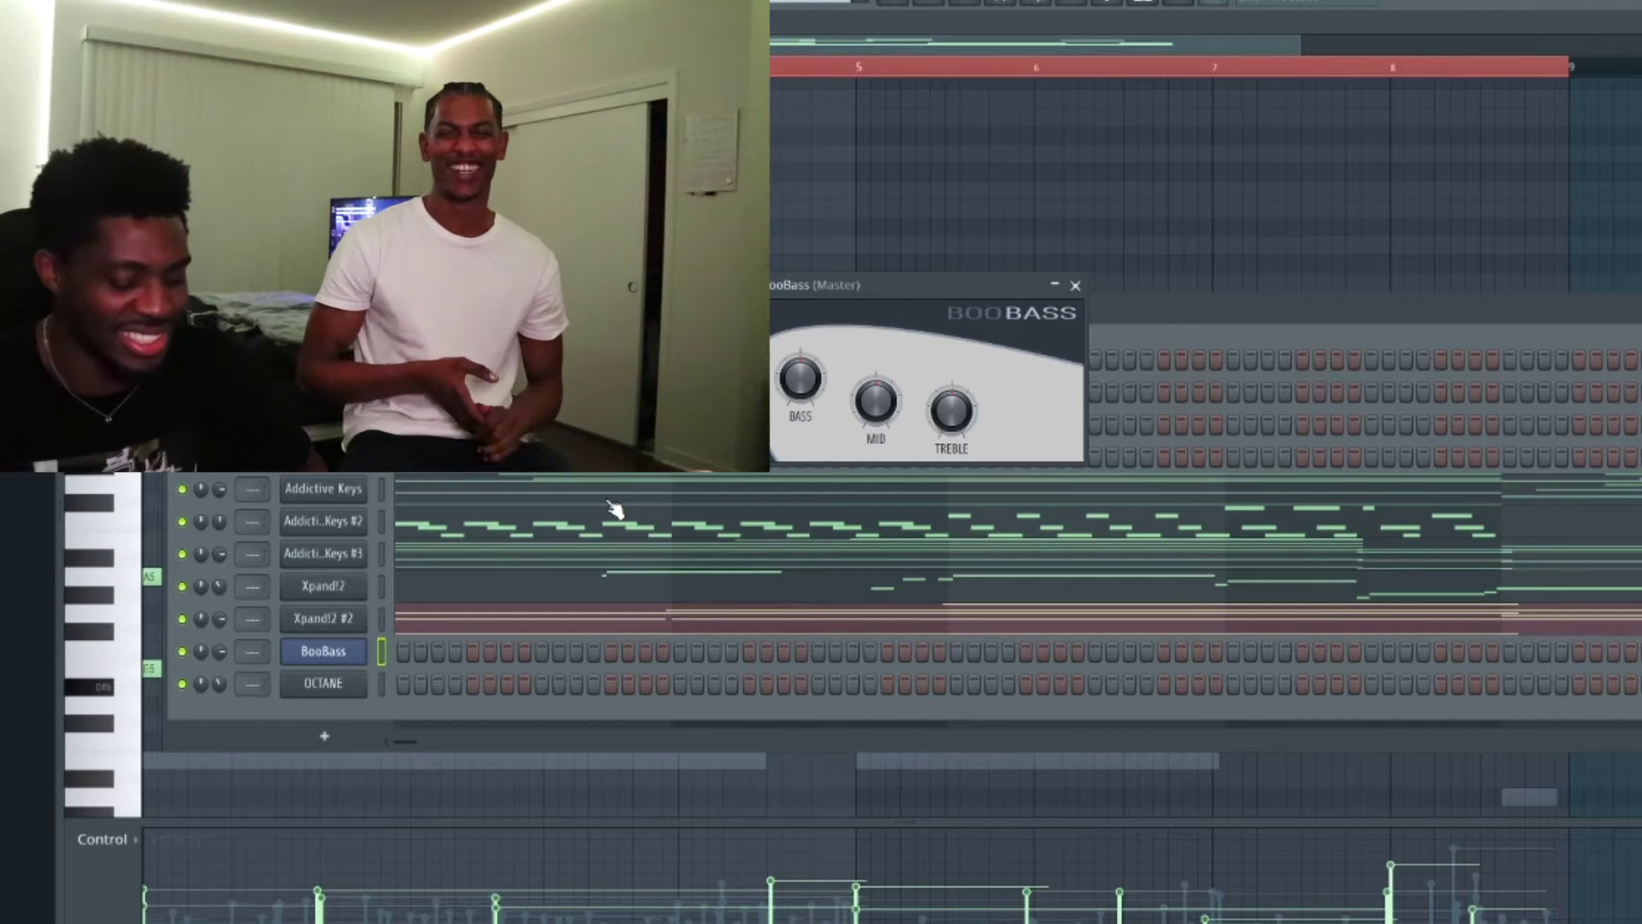
- Play back the pattern with the BooBass channel selected and hide the channel rack
{"action": "key", "text": "space"}
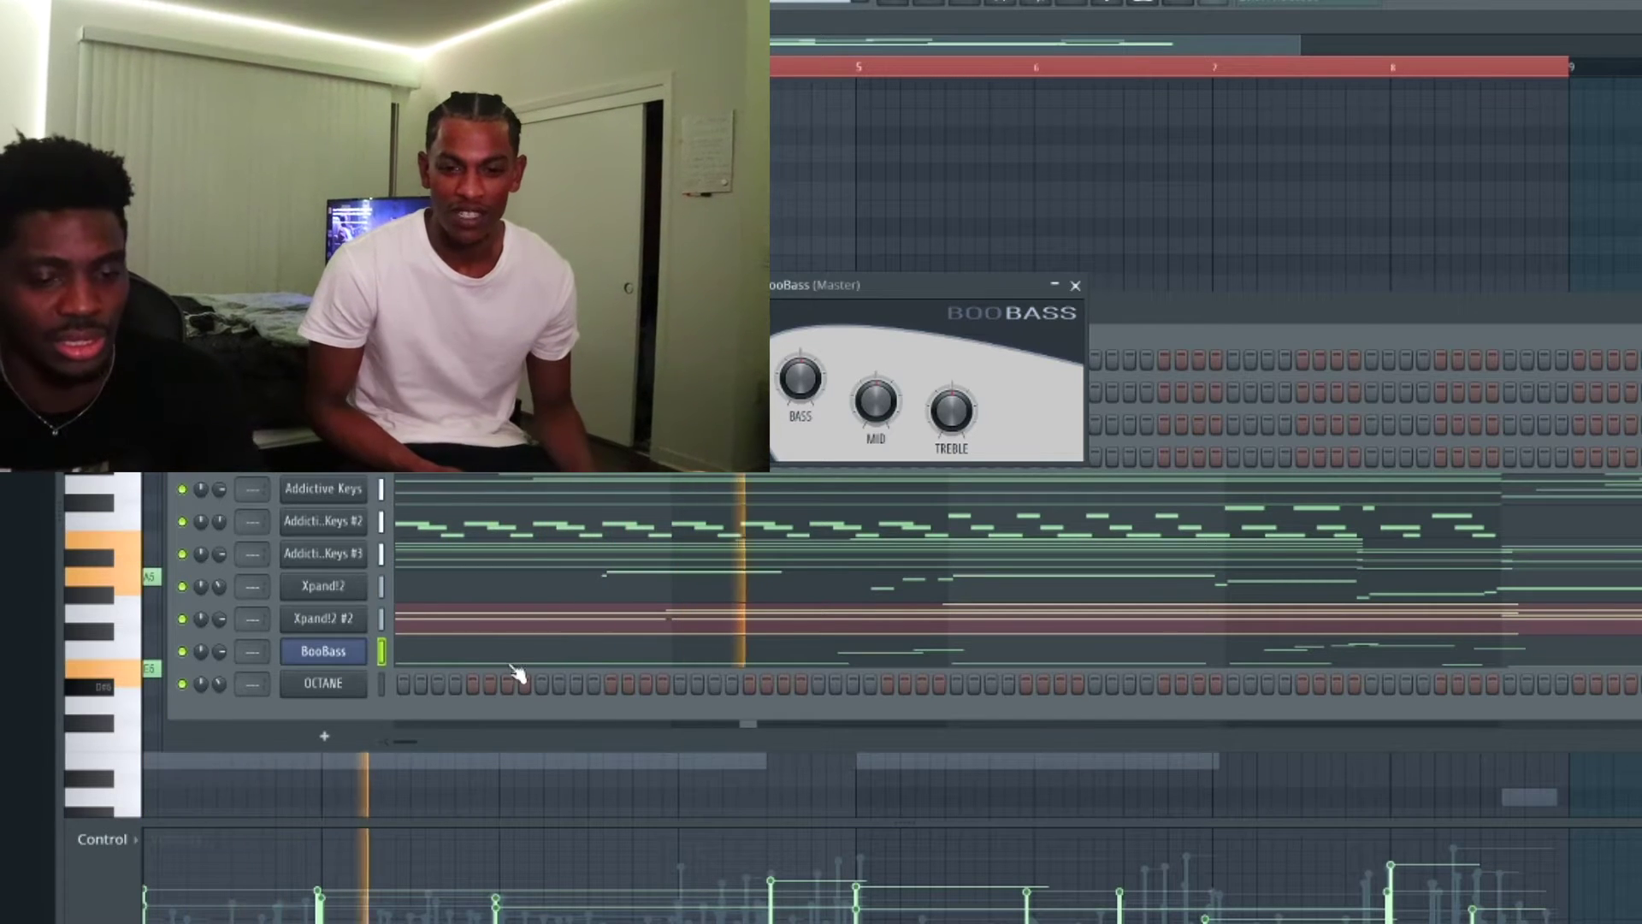
{"action": "key", "text": "F6"}
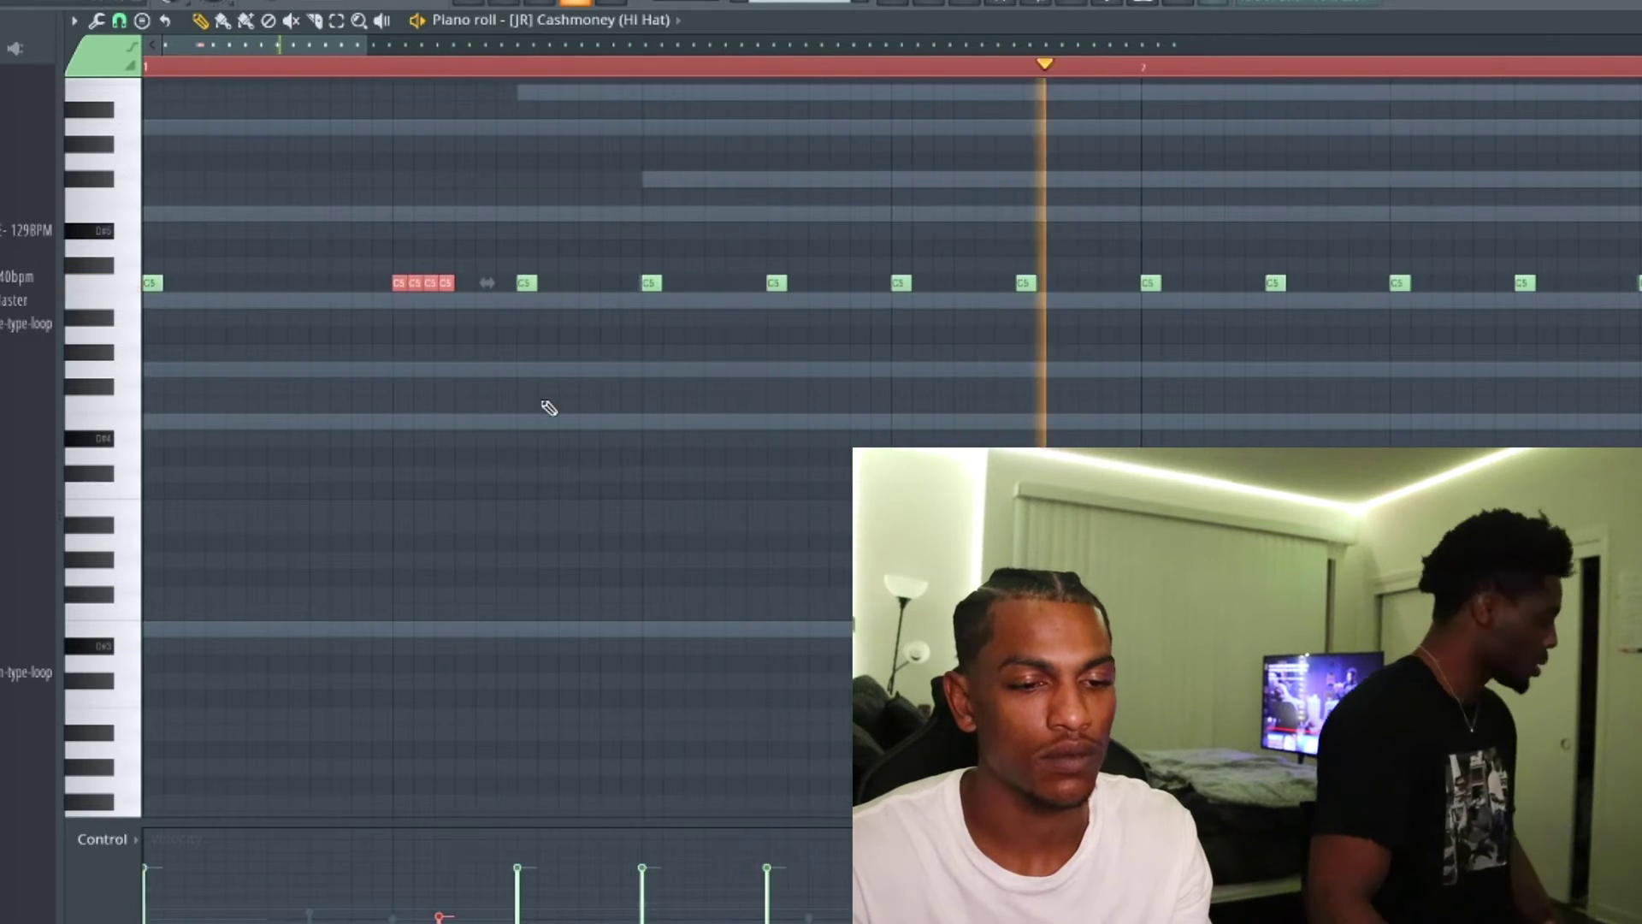
- Lower the selected four-note hi-hat roll in bar 1 by five semitones, from C5 to G4
{"action": "key", "text": "shift+Down"}
{"action": "key", "text": "shift+Down"}
{"action": "key", "text": "shift+Down"}
{"action": "key", "text": "shift+Down"}
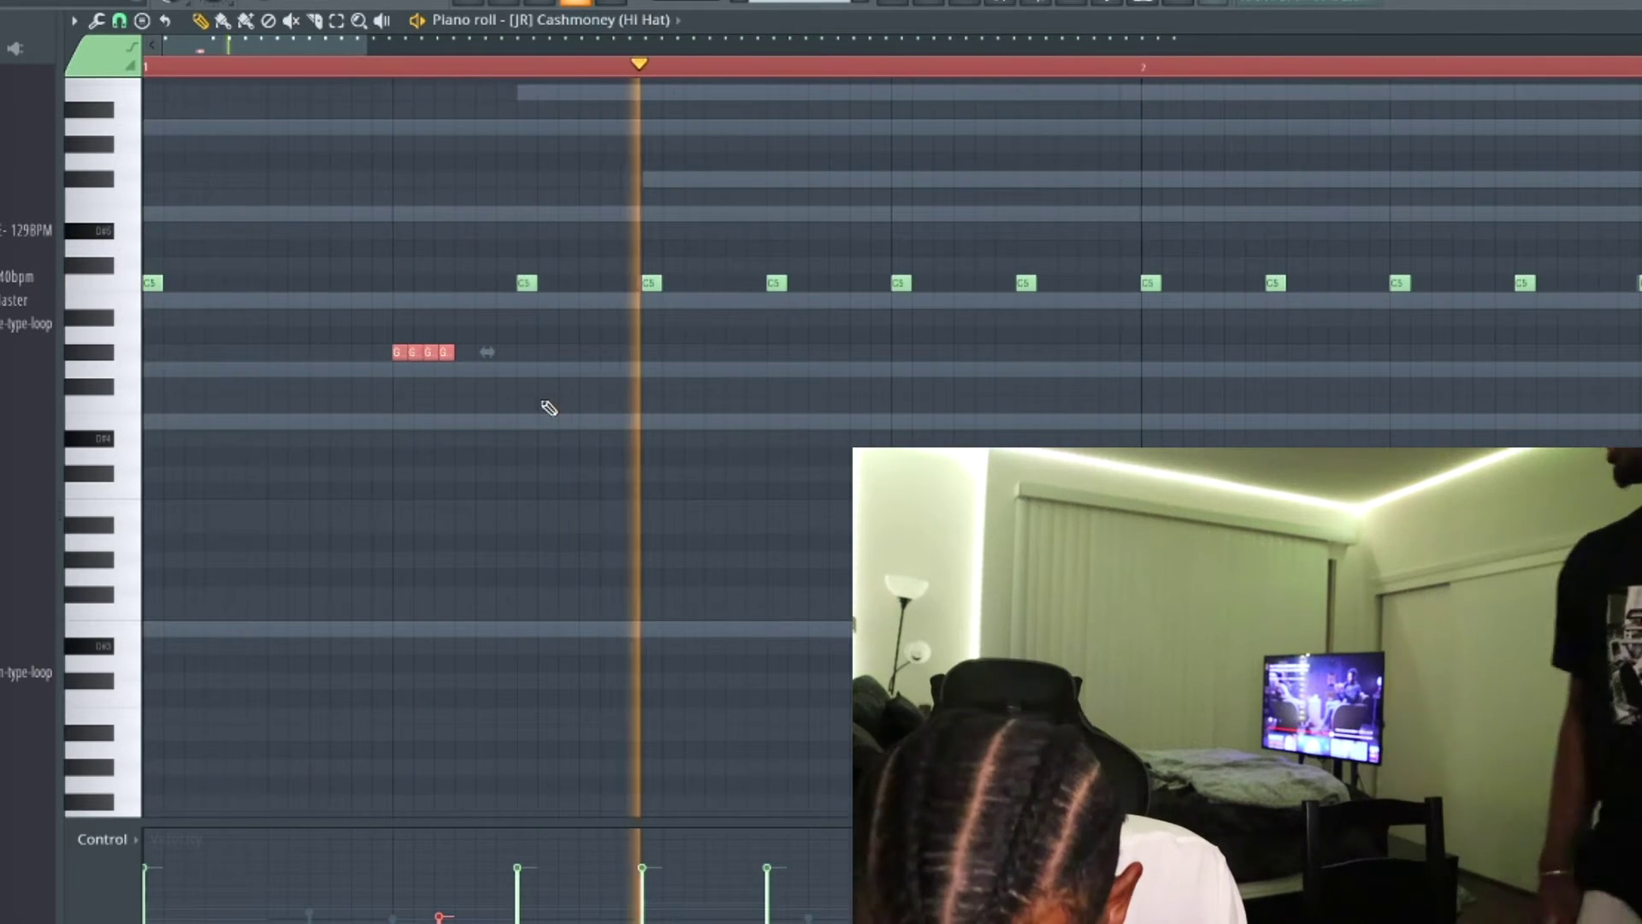
{"action": "key", "text": "shift+Down"}
{"action": "scroll", "coordinate": [796, 505], "scroll_direction": "down", "scroll_amount": 2}
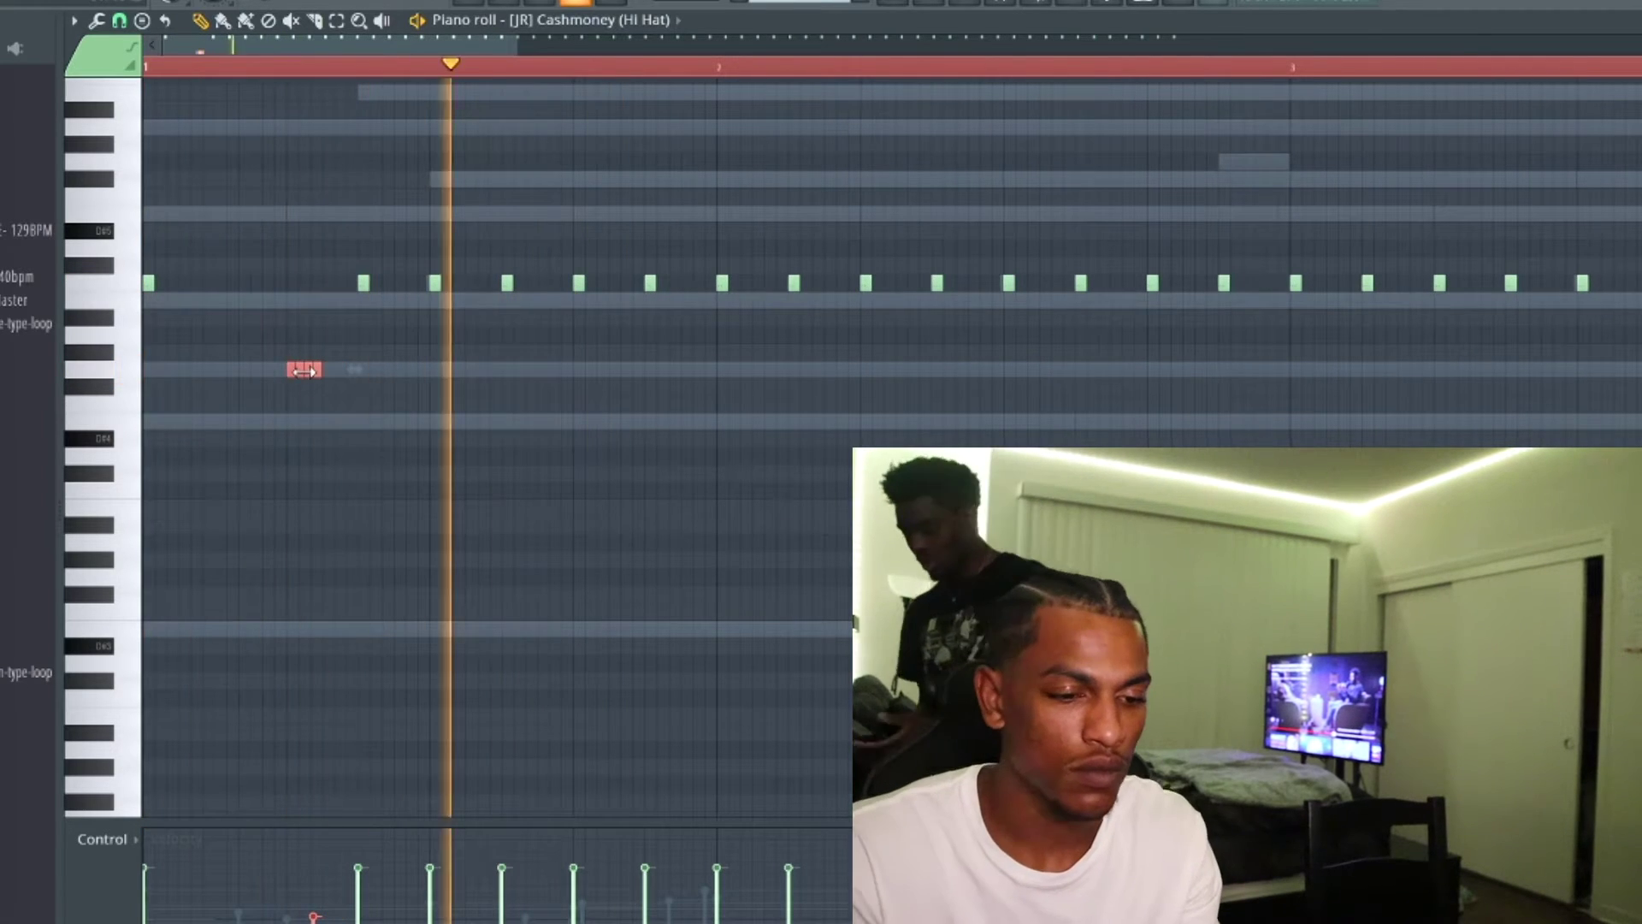
- Copy the hi-hat roll to the end of bar 1 at a lower pitch
{"action": "left_click_drag", "start_coordinate": [304, 369], "coordinate": [664, 433]}
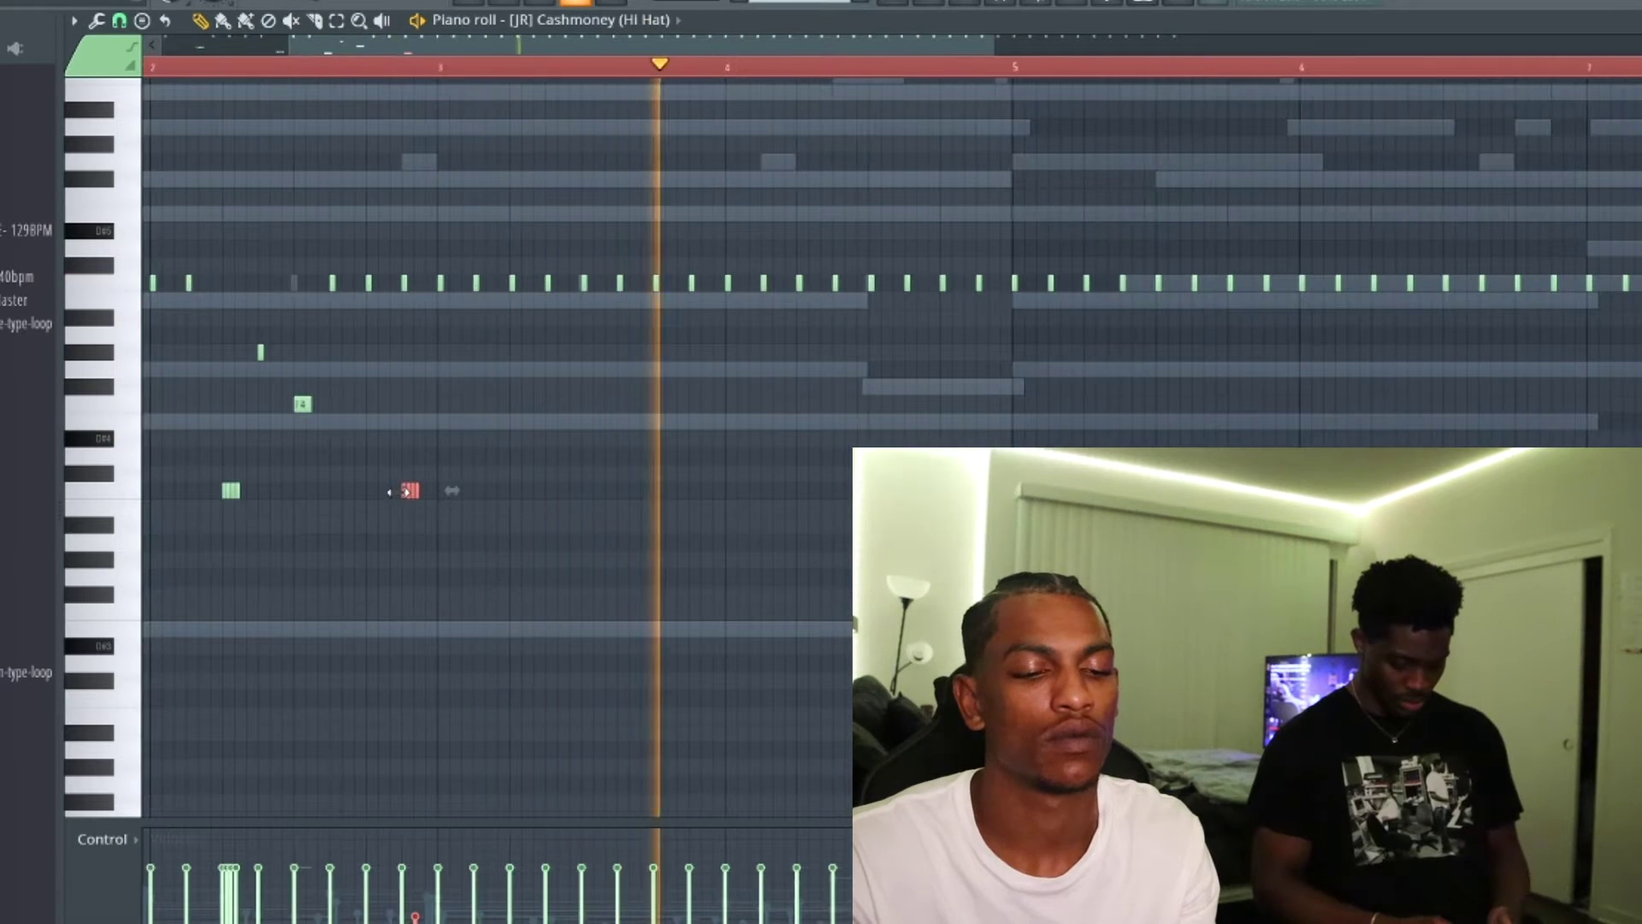
{"action": "scroll", "coordinate": [434, 493], "scroll_direction": "up", "scroll_amount": 3}
{"action": "scroll", "coordinate": [425, 506], "scroll_direction": "down", "scroll_amount": 3}
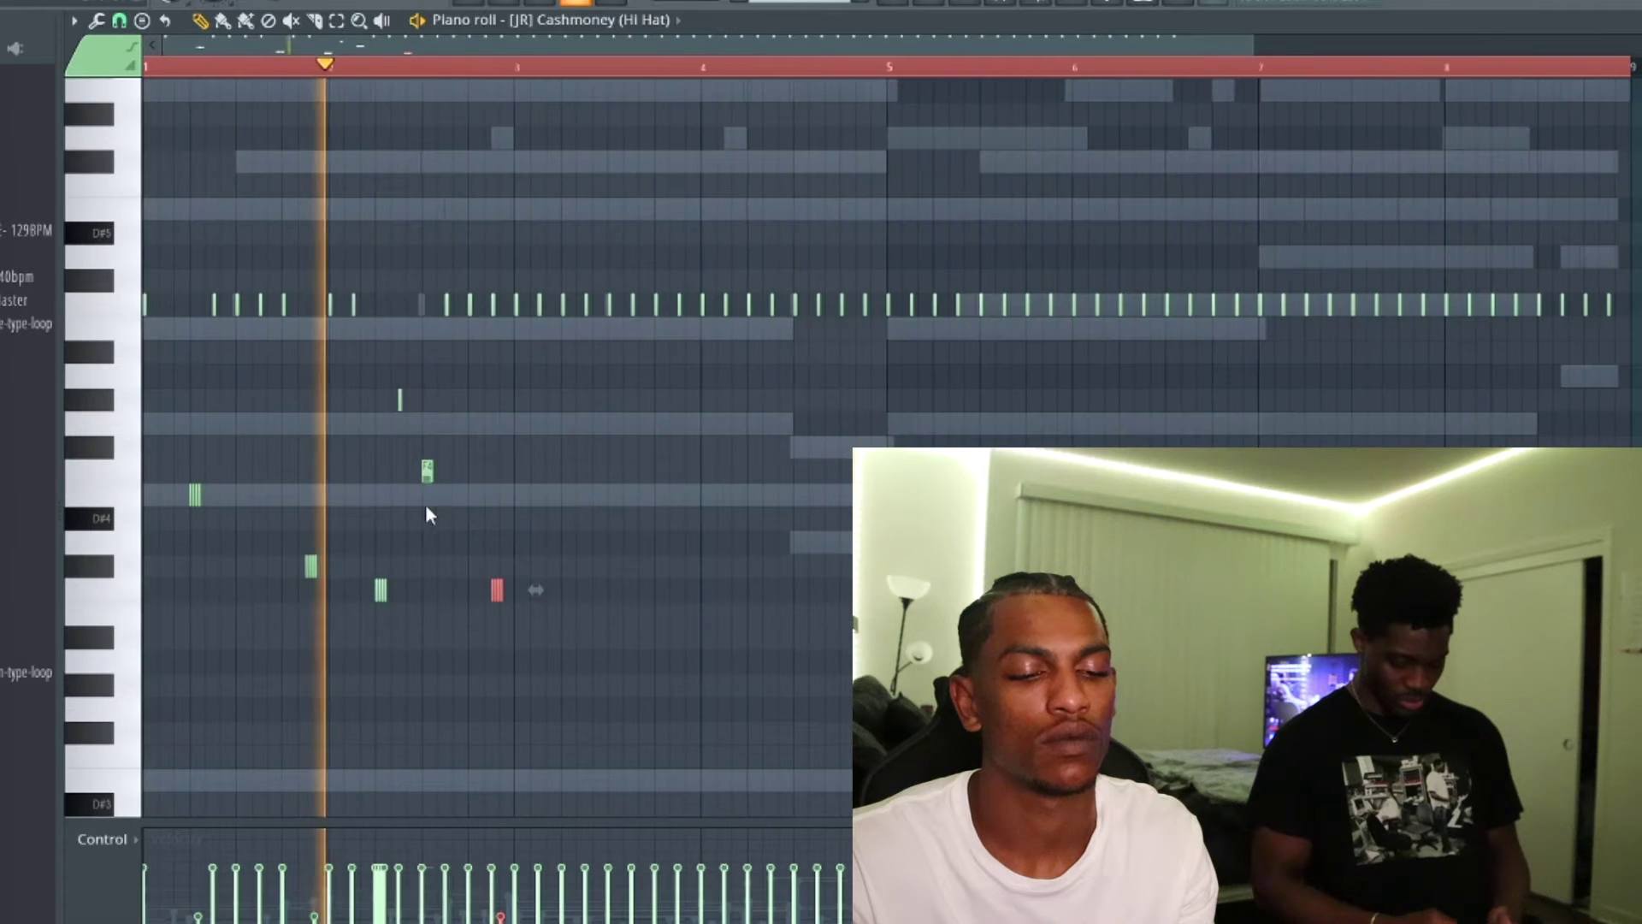
{"action": "scroll", "coordinate": [510, 562], "scroll_direction": "up", "scroll_amount": 1}
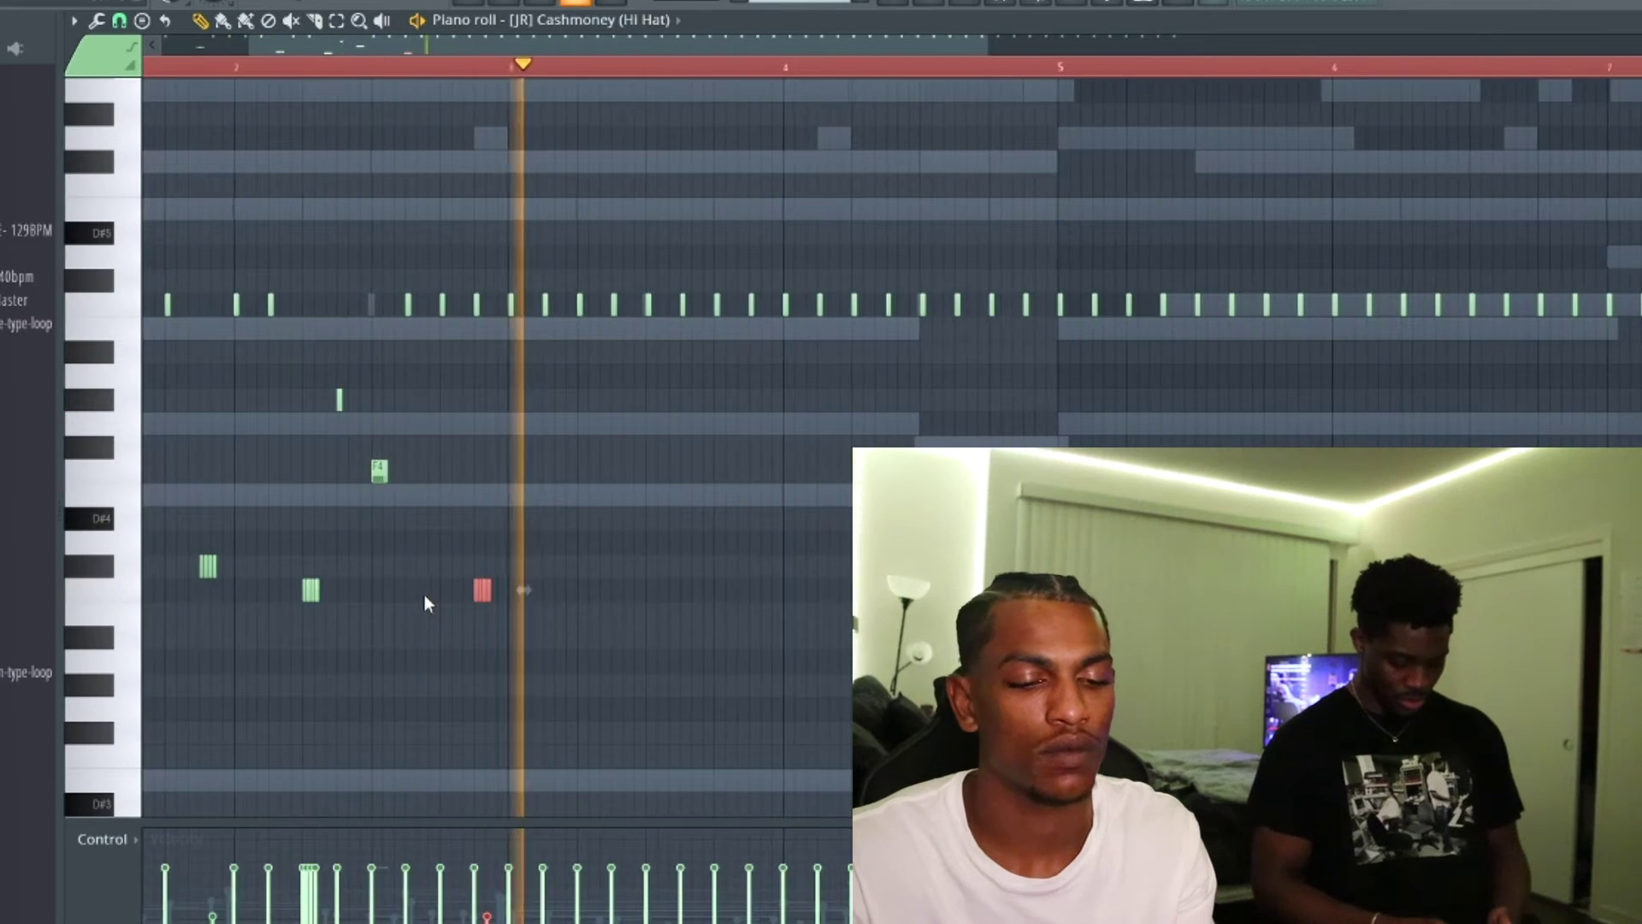
{"action": "scroll", "coordinate": [484, 586], "scroll_direction": "up", "scroll_amount": 3}
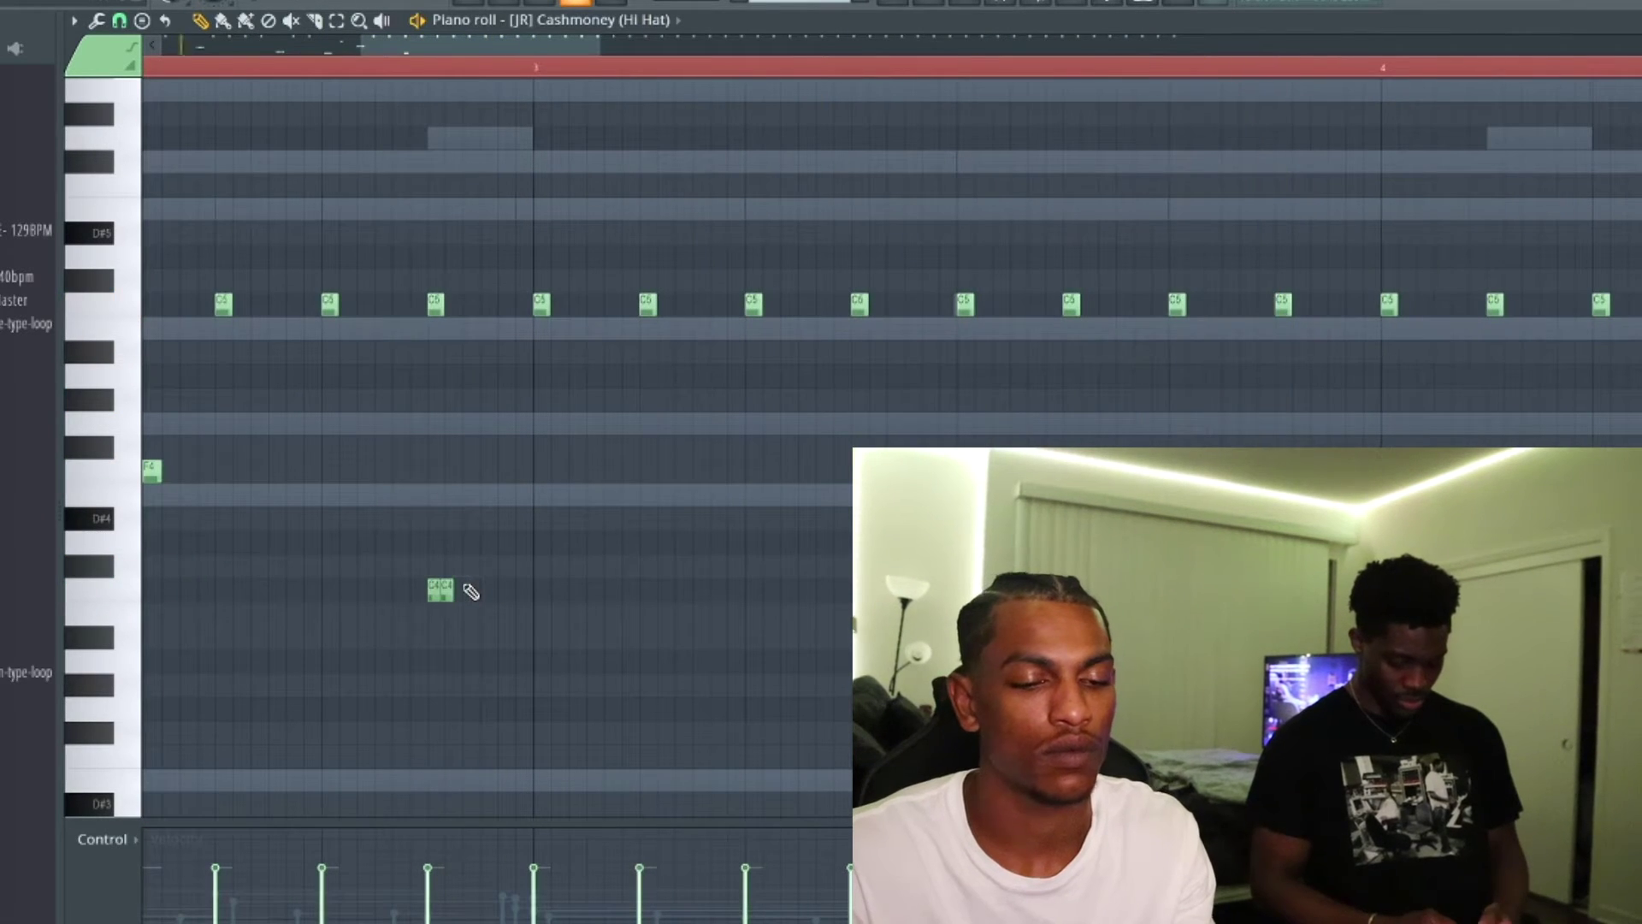
{"action": "scroll", "coordinate": [476, 225], "scroll_direction": "down", "scroll_amount": 3}
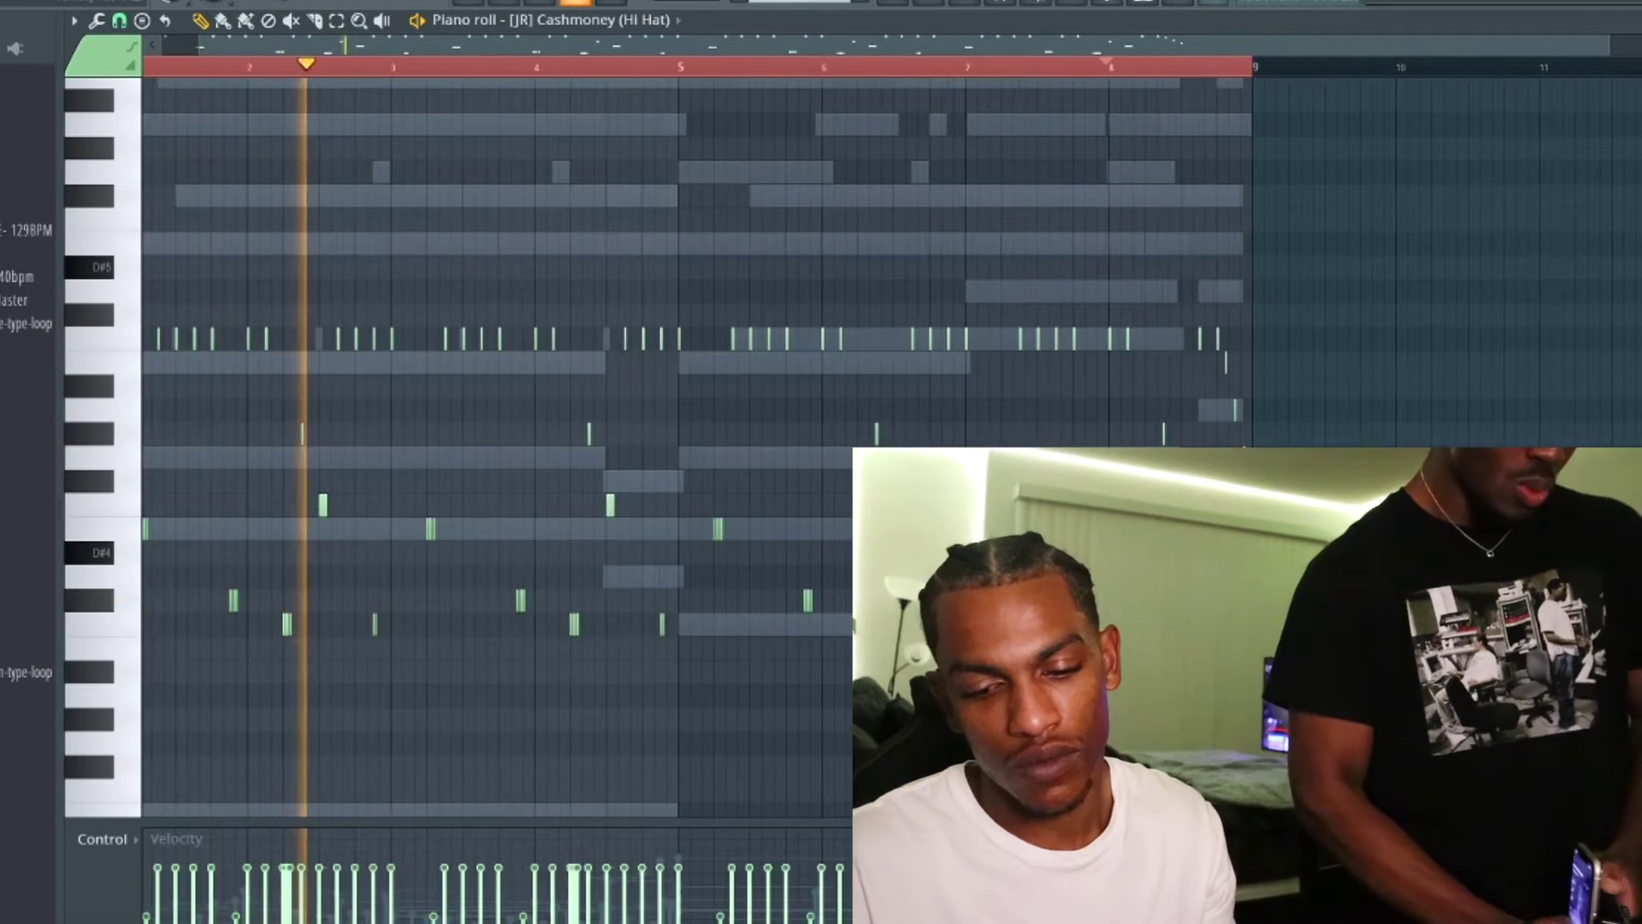
- Randomize the velocity levels of all Cashmoney hi-hat notes with the piano roll randomizer
{"action": "key", "text": "ctrl+a"}
{"action": "key", "text": "alt+r"}
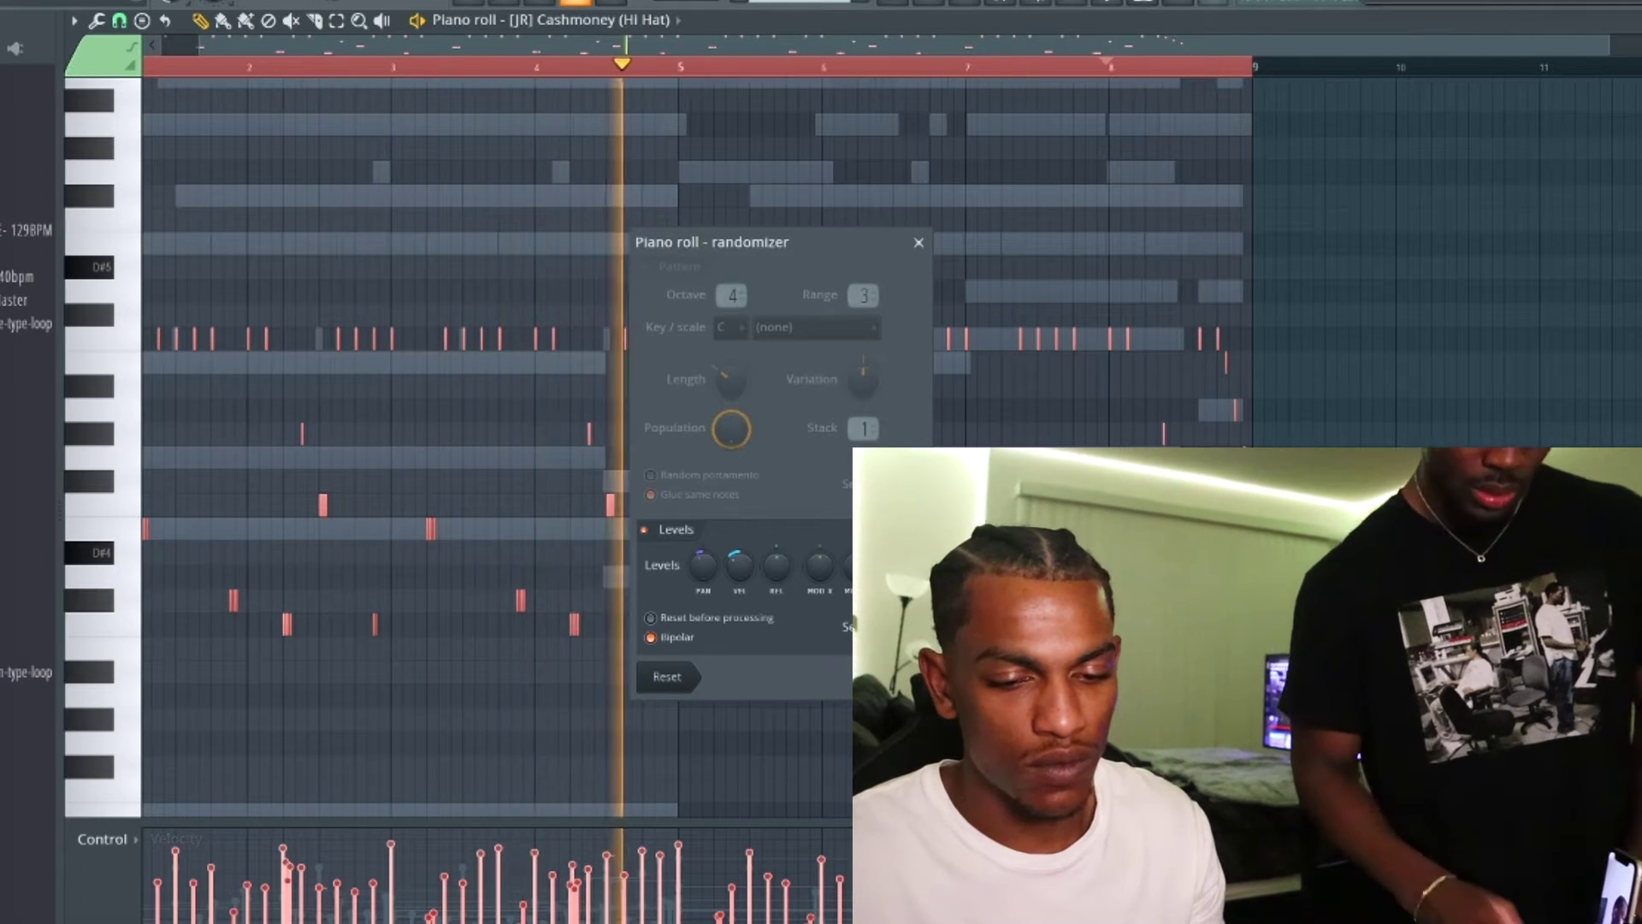
{"action": "left_click_drag", "start_coordinate": [894, 565], "coordinate": [895, 548]}
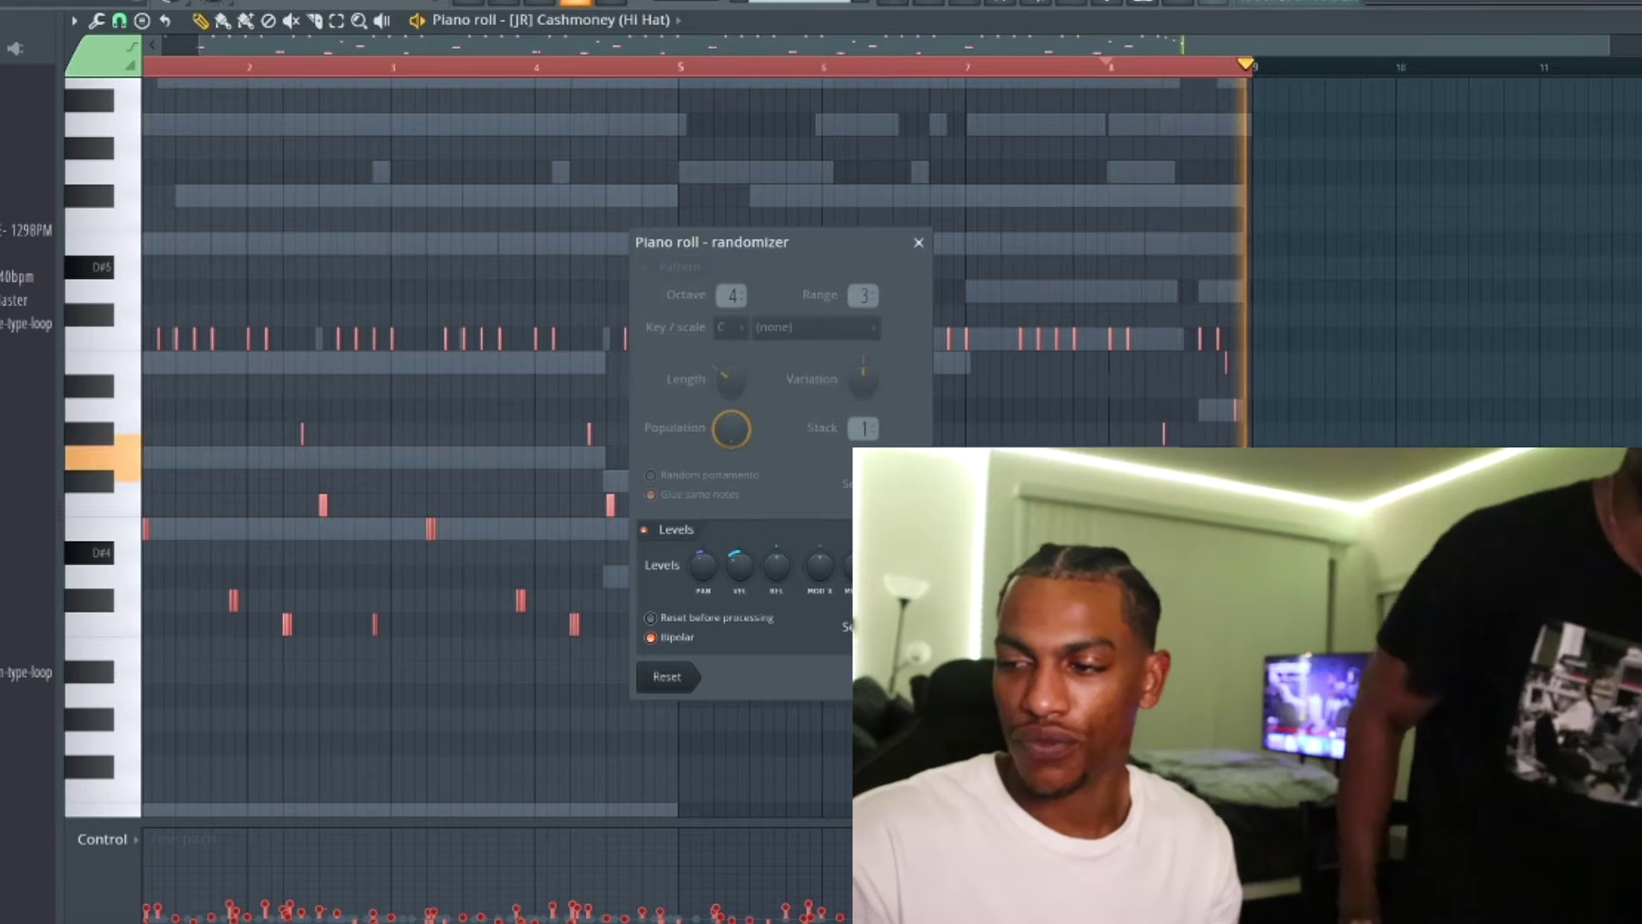
- Add the JR DaB snare sample as a new first channel and paste the JR Met snare's steps into it
{"action": "key", "text": "F6"}
{"action": "left_click_drag", "start_coordinate": [26, 466], "coordinate": [363, 352]}
{"action": "left_click", "coordinate": [384, 393]}
{"action": "key", "text": "ctrl+c"}
{"action": "left_click", "coordinate": [384, 358]}
{"action": "key", "text": "ctrl+v"}
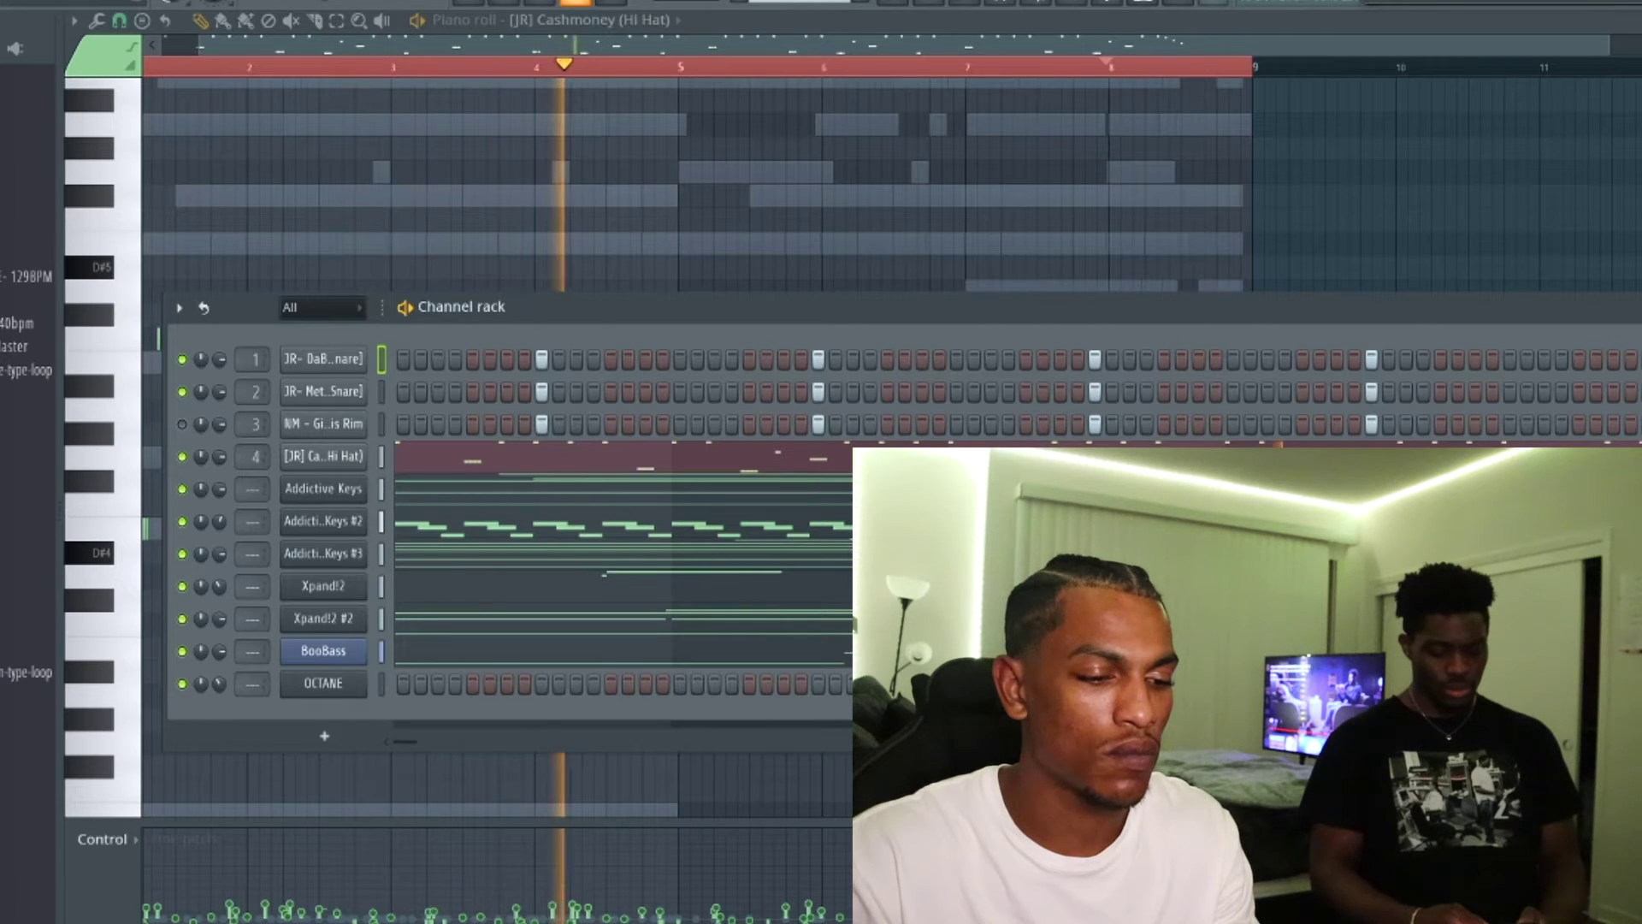
- Add the [JR] open hat sample as the first channel and place hits on steps 1, 7 and 15
{"action": "left_click_drag", "start_coordinate": [26, 427], "coordinate": [330, 327]}
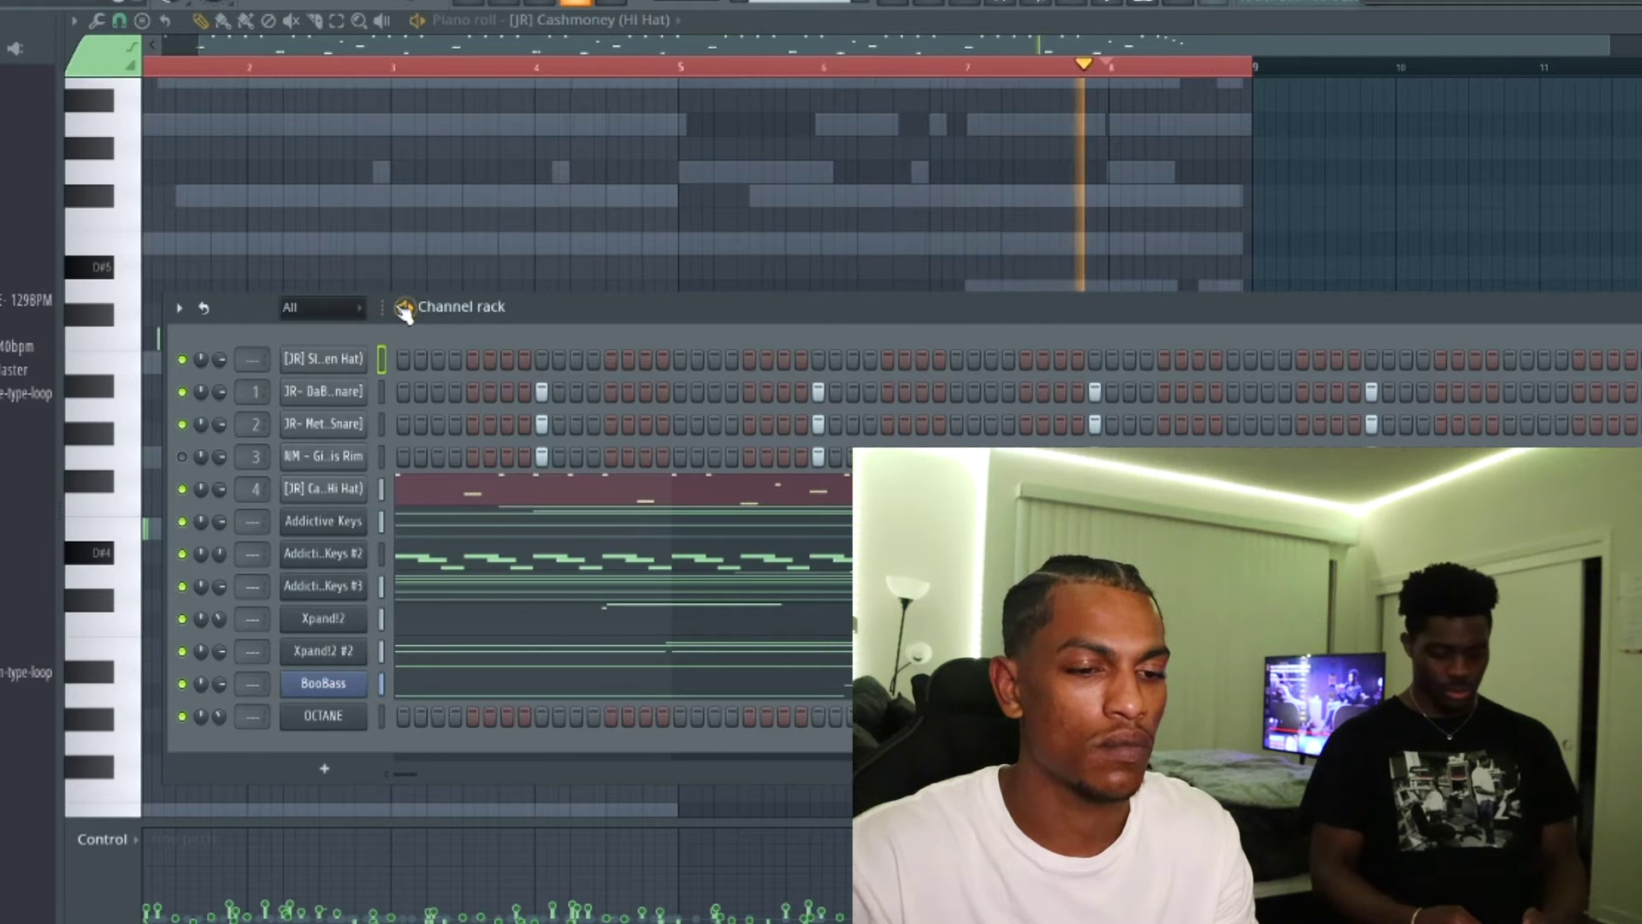
{"action": "left_click", "coordinate": [402, 359]}
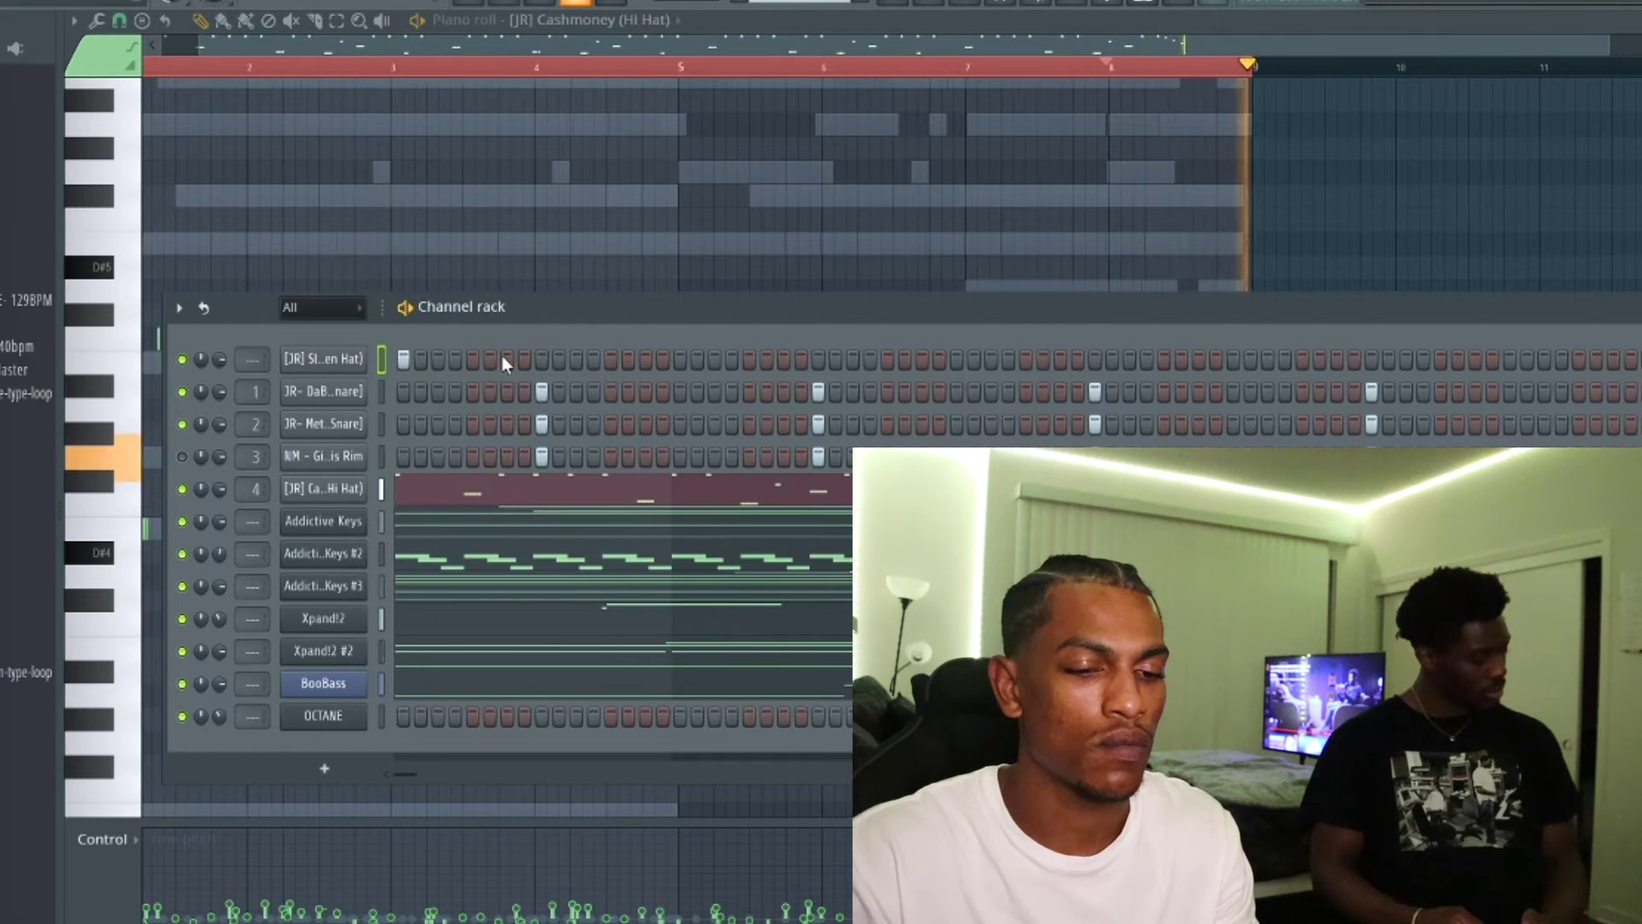
{"action": "left_click", "coordinate": [507, 358]}
{"action": "left_click", "coordinate": [645, 358]}
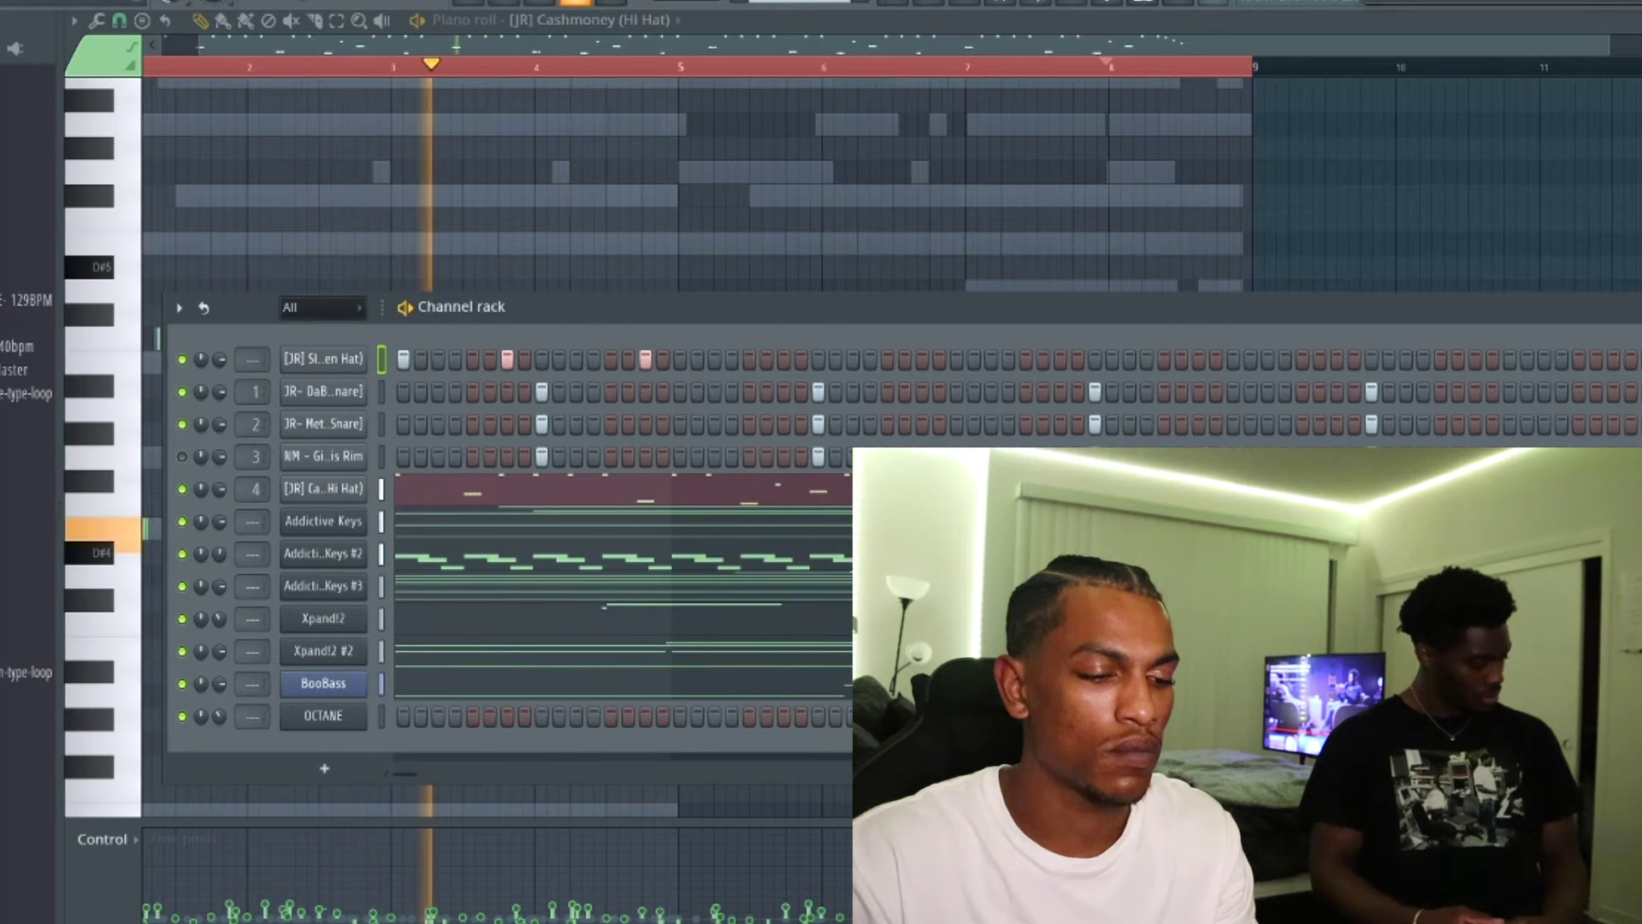
- Add the [JR] Spinz 2.0 (808) sample as a channel and re-place its one-bar E5 note at the start of bar 3
{"action": "left_click_drag", "start_coordinate": [17, 342], "coordinate": [342, 342]}
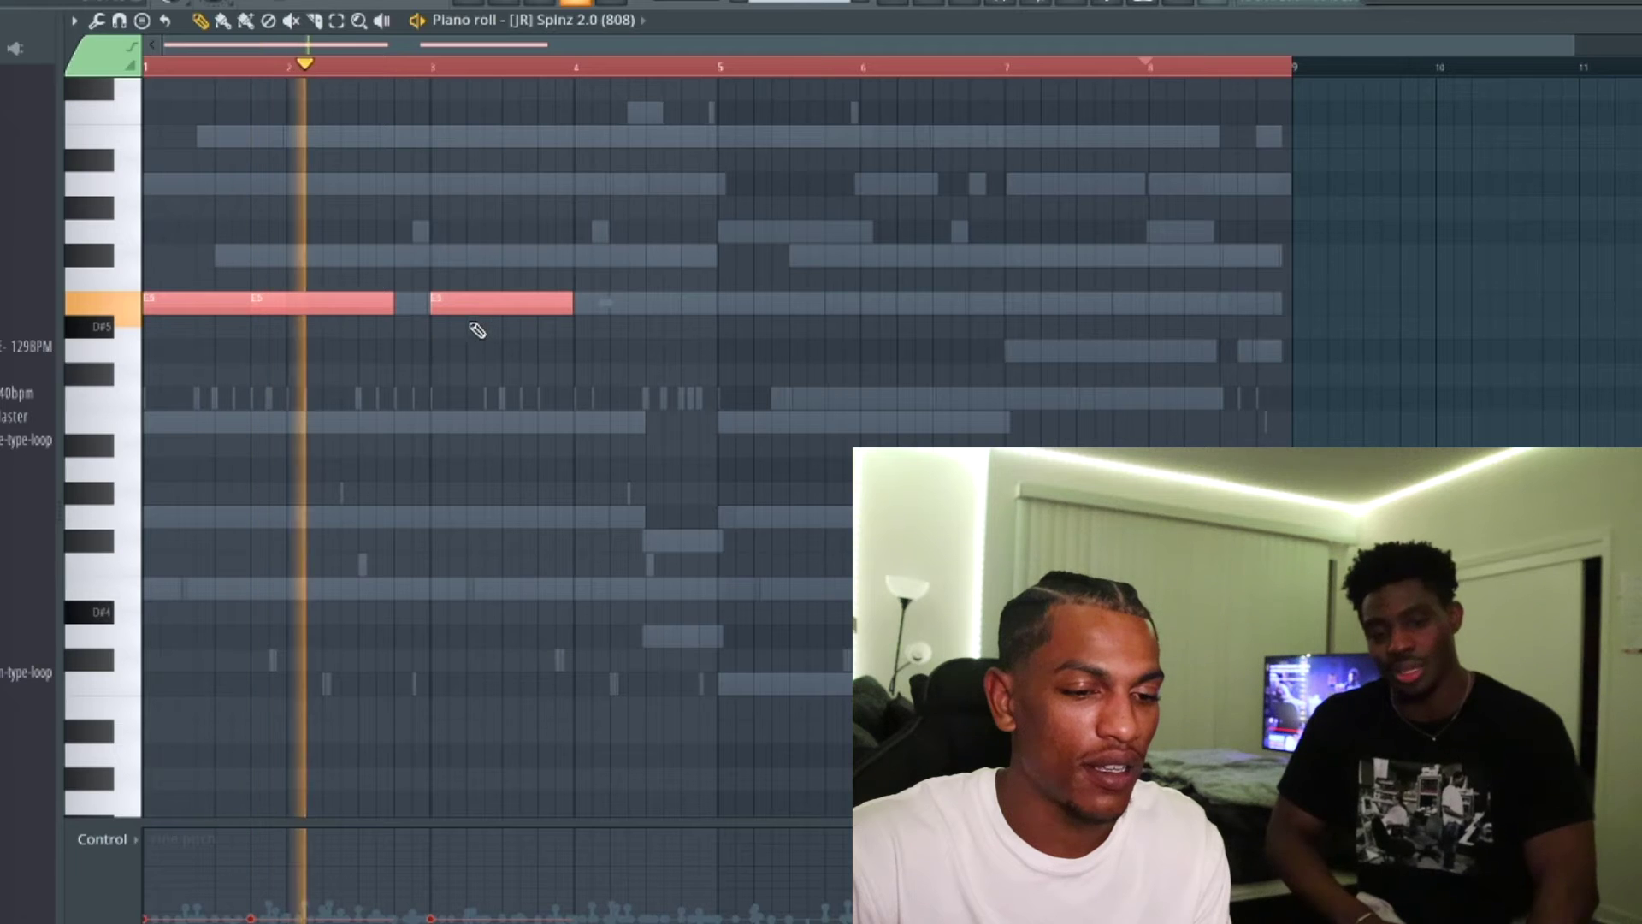
{"action": "right_click", "coordinate": [483, 310]}
{"action": "left_click", "coordinate": [456, 303]}
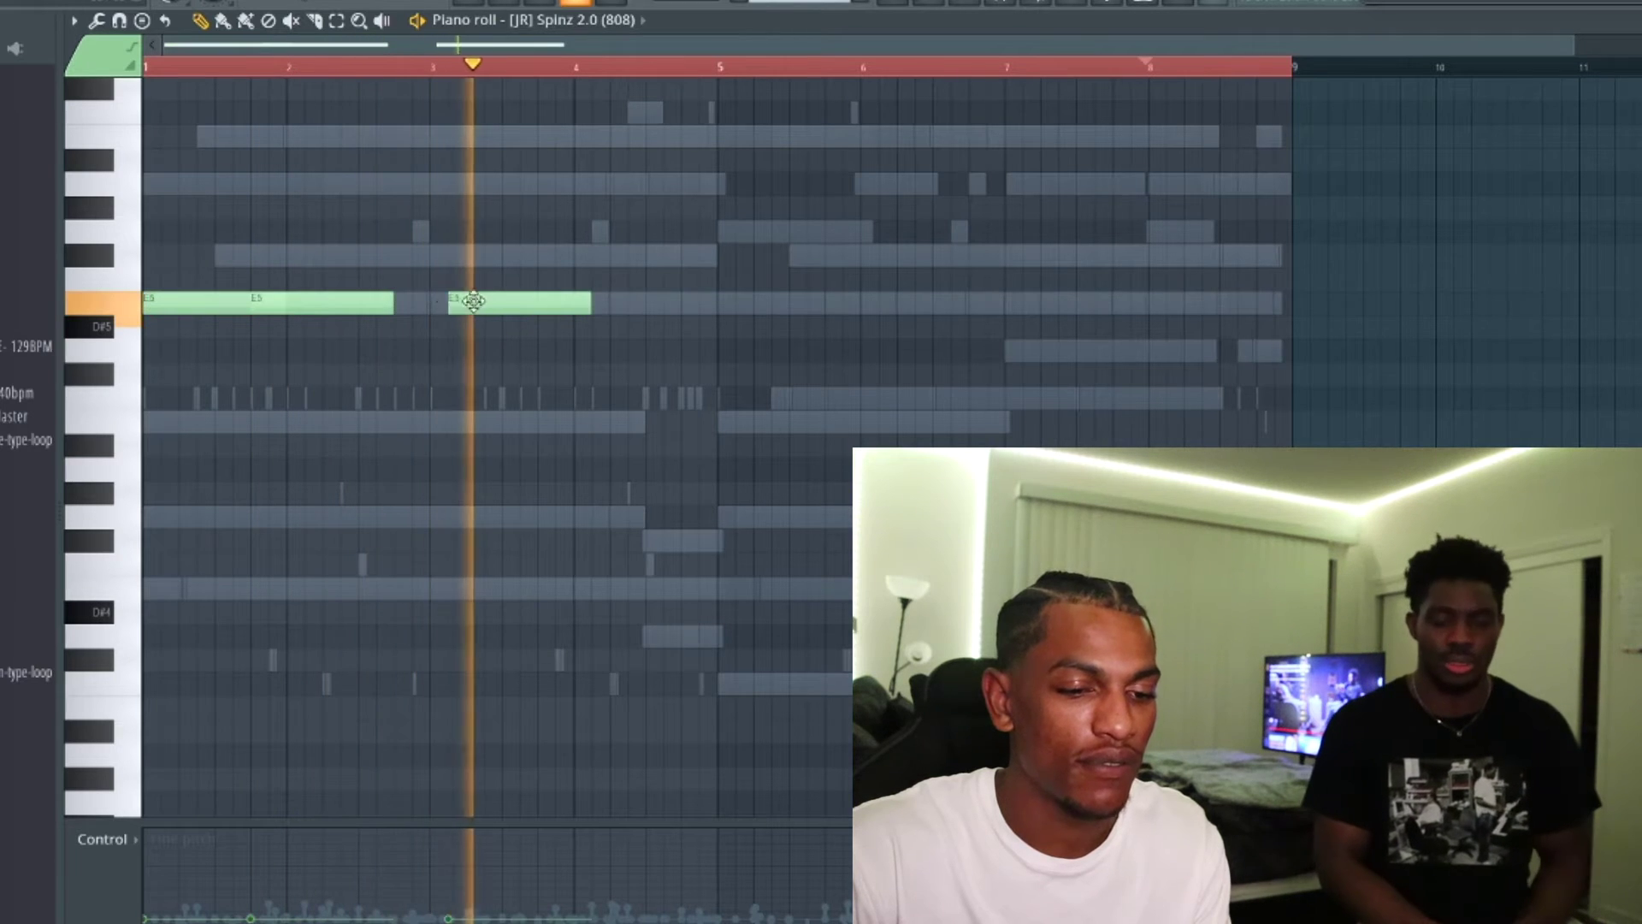
{"action": "left_click_drag", "start_coordinate": [489, 302], "coordinate": [479, 302]}
{"action": "key", "text": "space"}
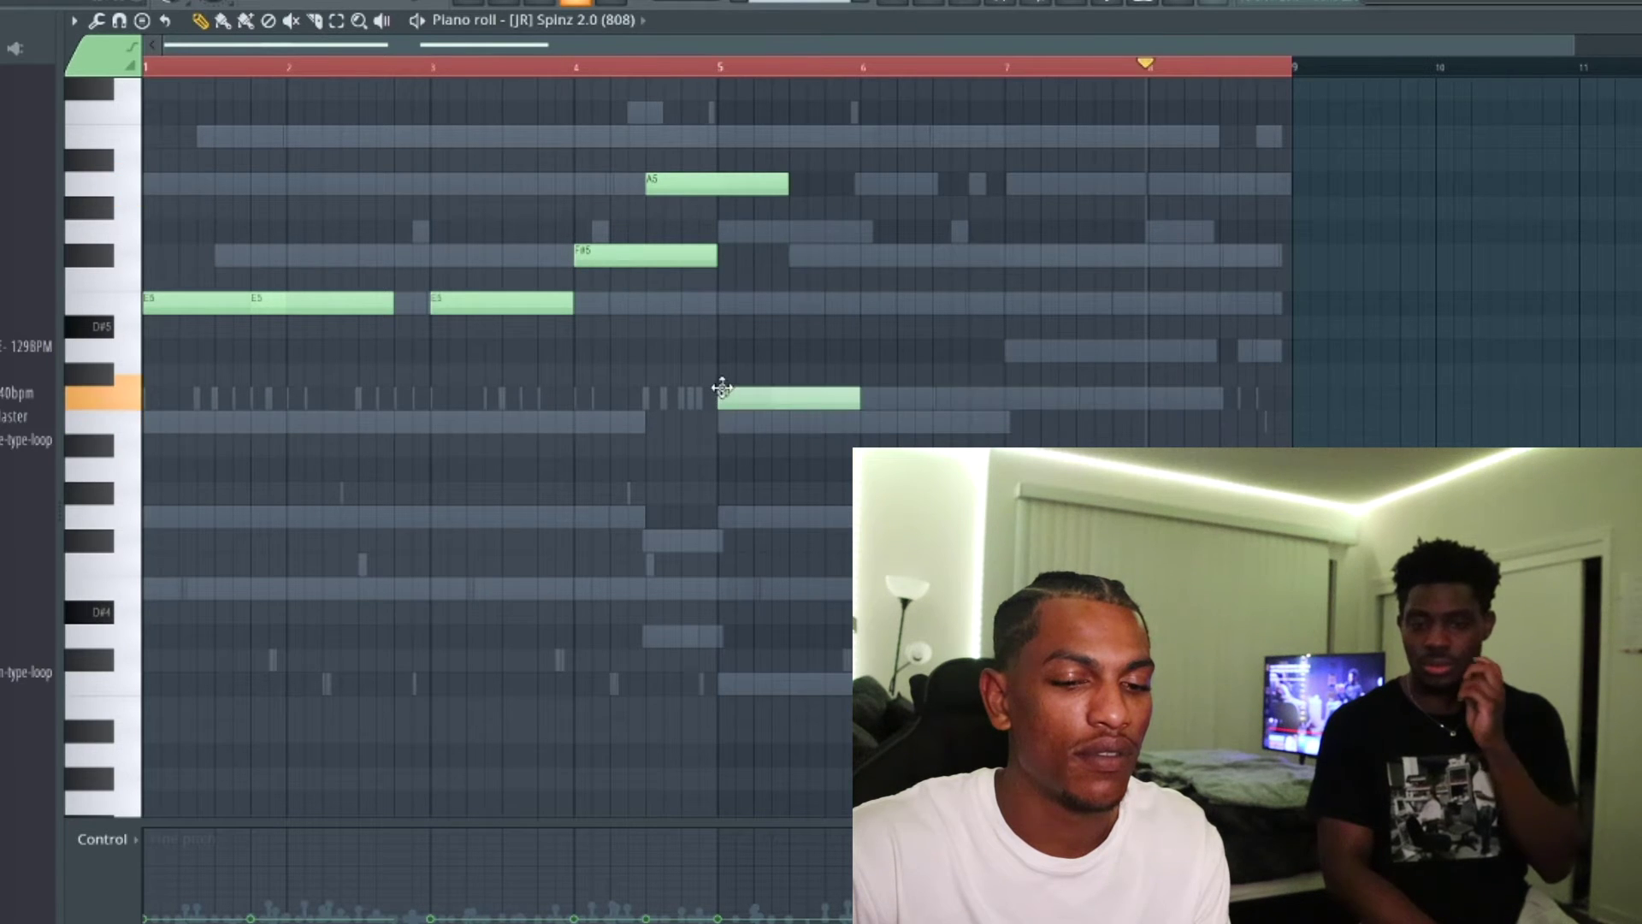
- Delete the C5 note at bar 5 of the 808 line and duplicate the remaining notes from bar 9
{"action": "right_click", "coordinate": [782, 395]}
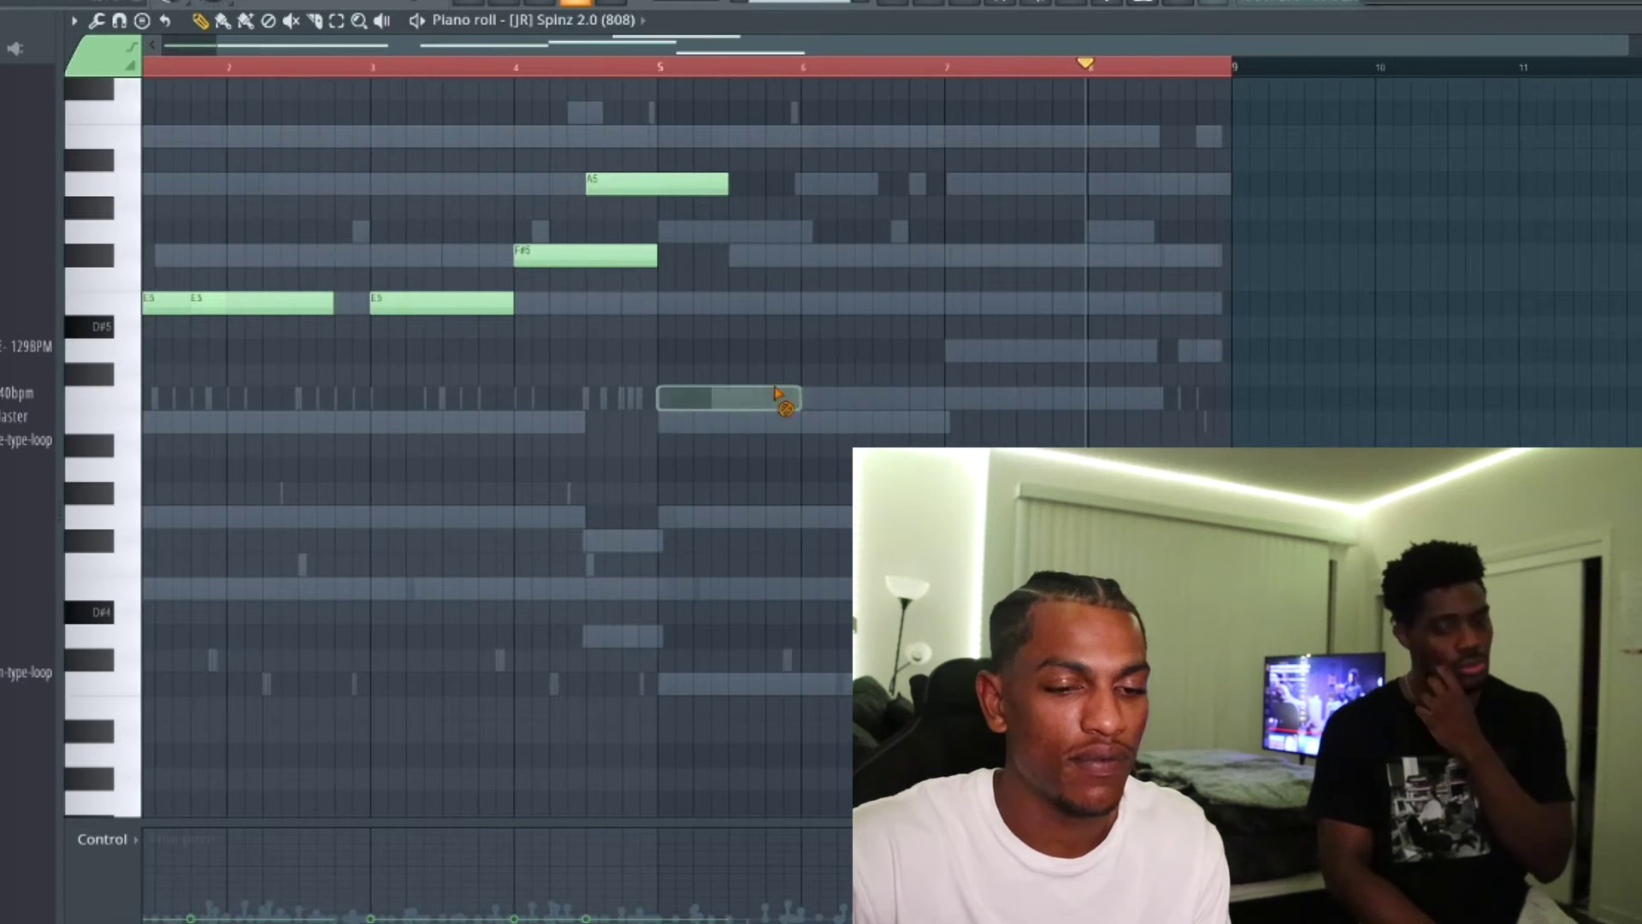
{"action": "key", "text": "ctrl+b"}
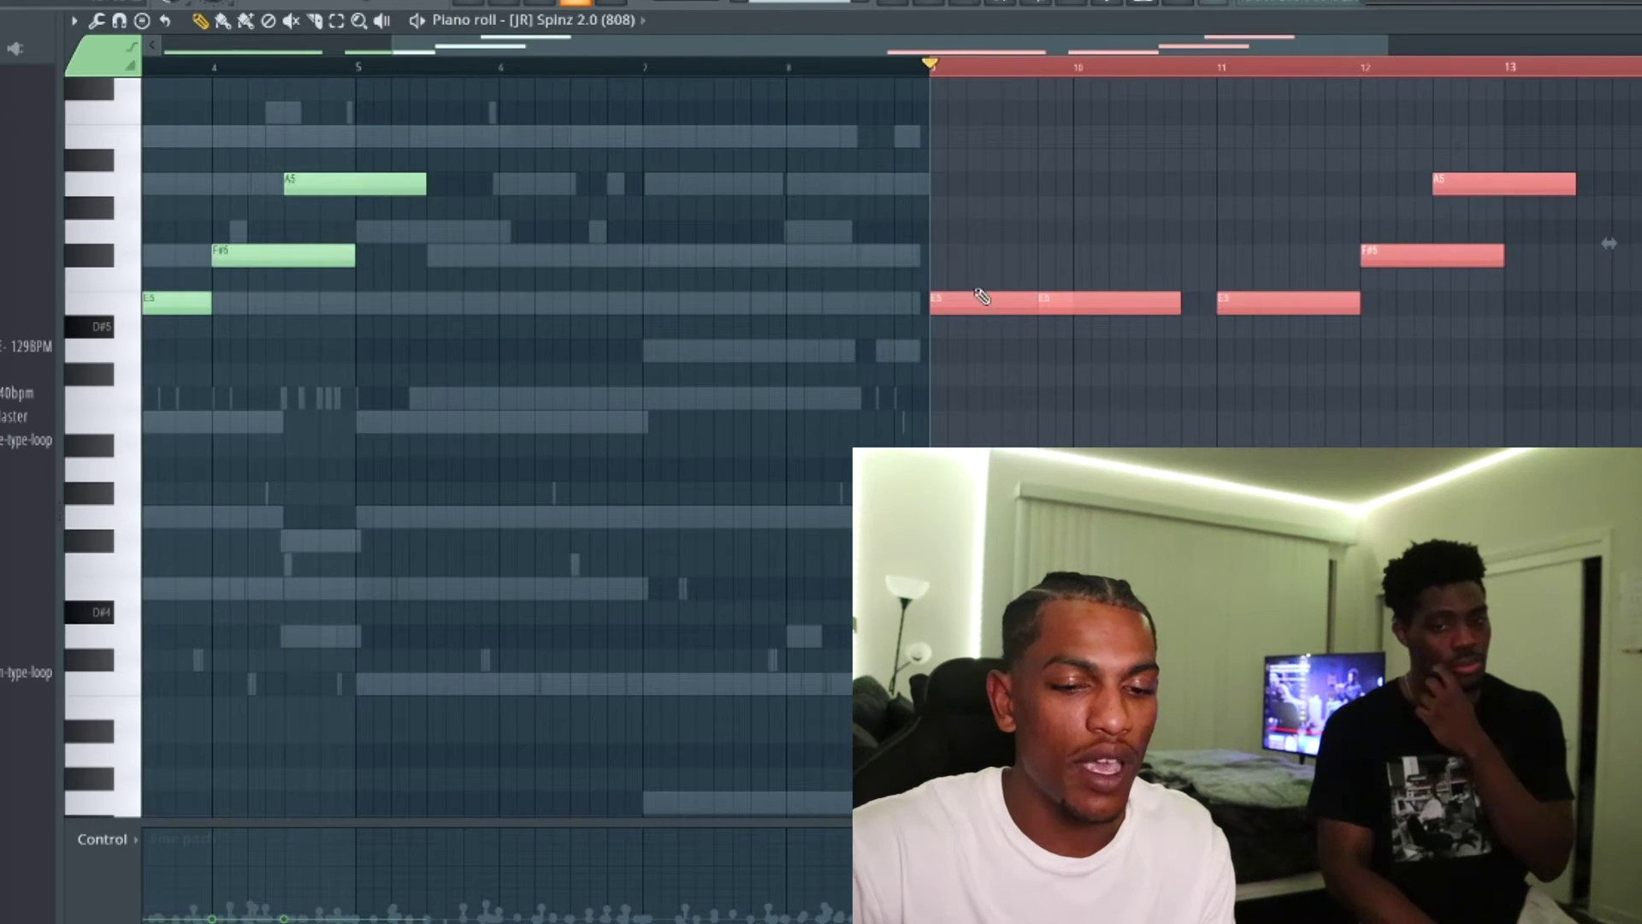
- Move the duplicated 808 notes to start at bar 5 on C5 and raise the three short notes before them to C6, B5 and A5
{"action": "left_click_drag", "start_coordinate": [982, 297], "coordinate": [402, 407]}
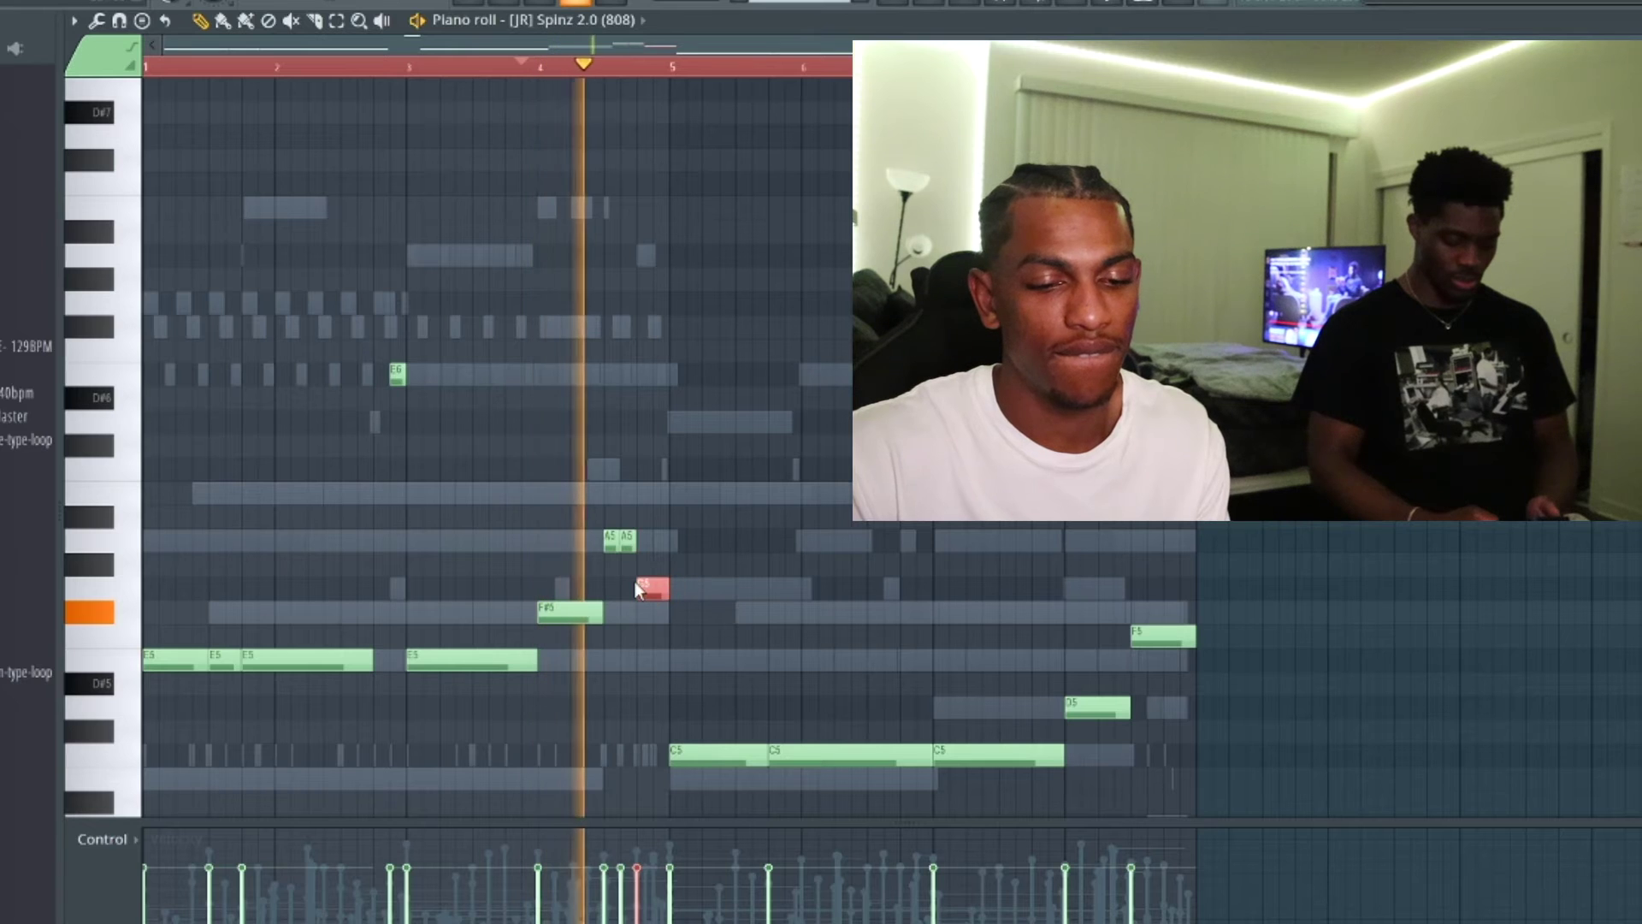
{"action": "key", "text": "shift+Up"}
{"action": "key", "text": "shift+Up"}
{"action": "key", "text": "space"}
{"action": "key", "text": "space"}
{"action": "left_click_drag", "start_coordinate": [637, 566], "coordinate": [614, 462]}
{"action": "key", "text": "ctrl+z"}
{"action": "key", "text": "space"}
{"action": "key", "text": "space"}
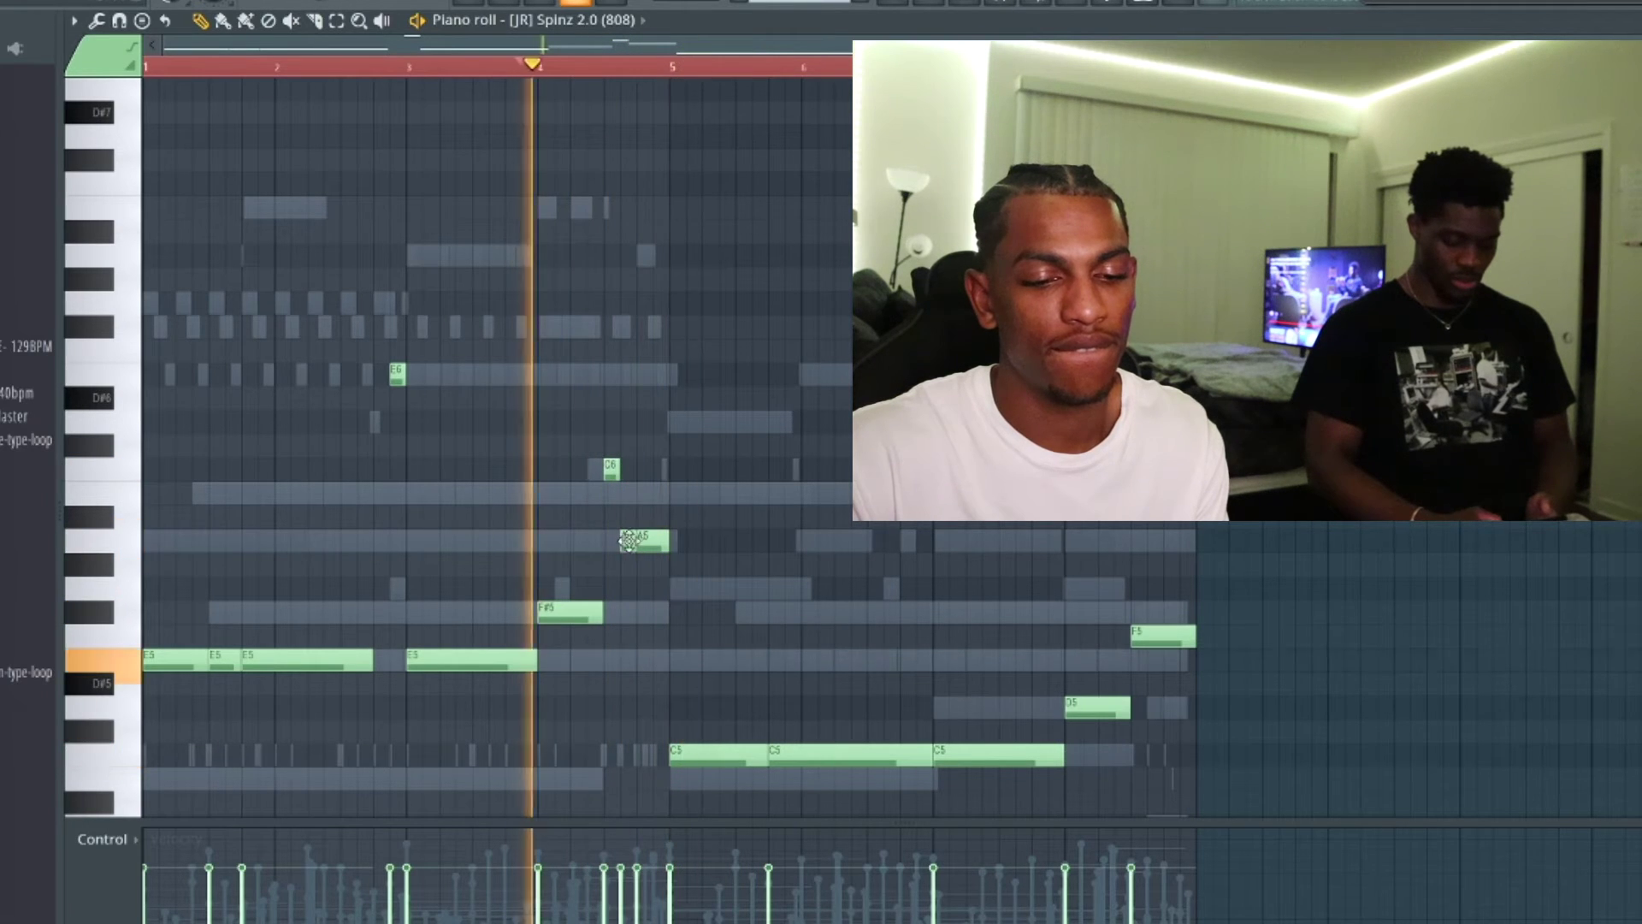
{"action": "left_click_drag", "start_coordinate": [627, 540], "coordinate": [628, 496]}
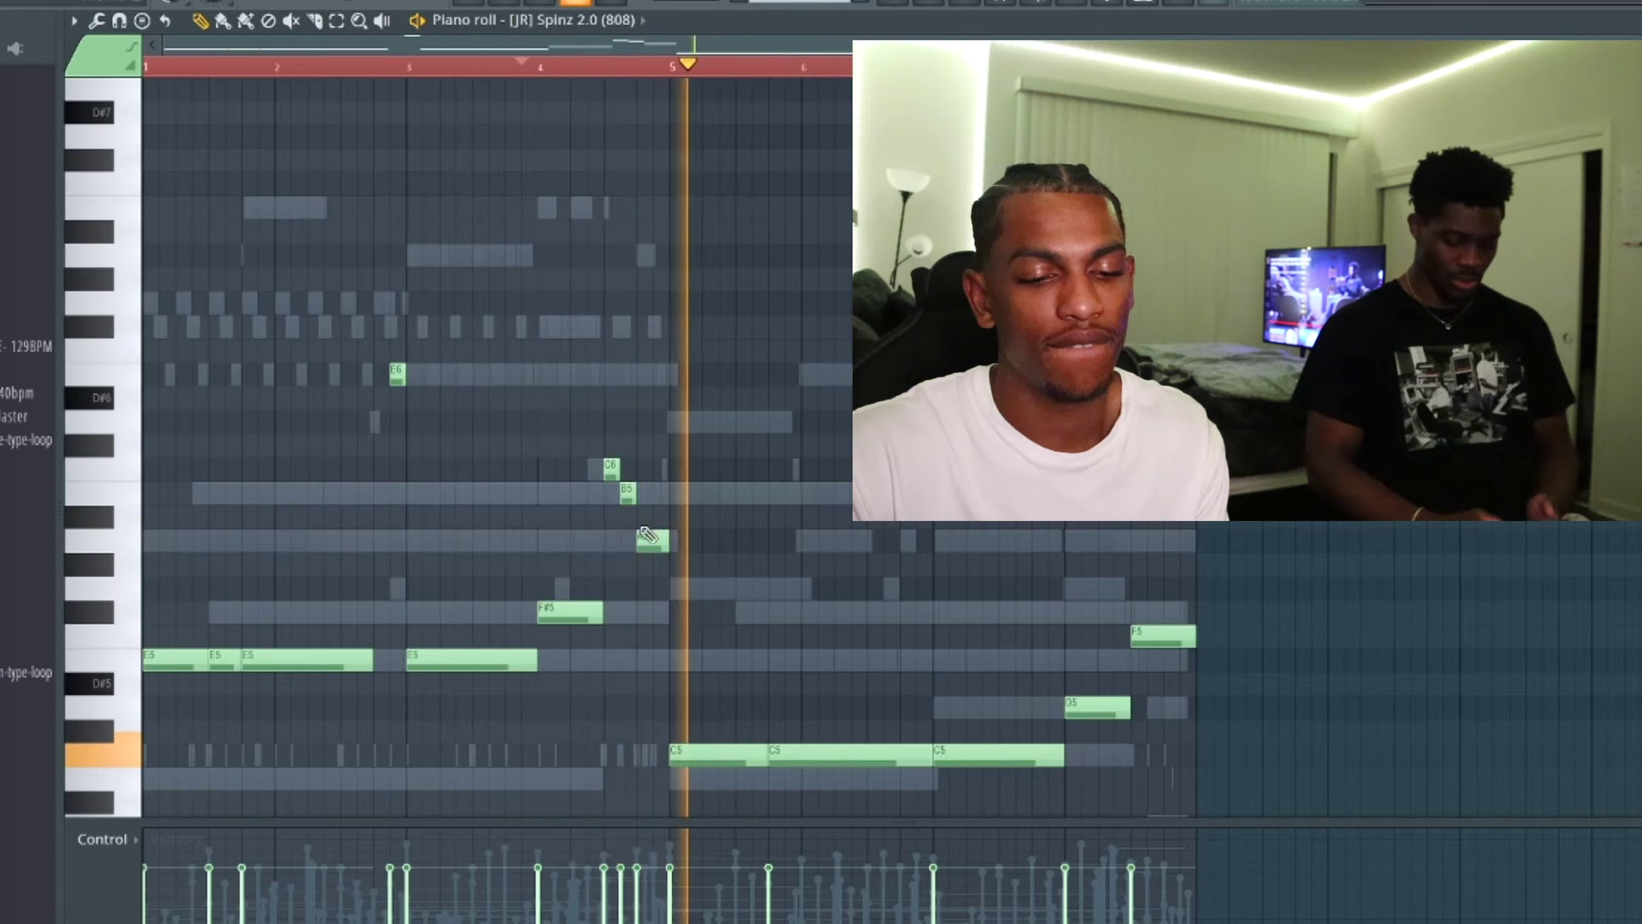
{"action": "scroll", "coordinate": [773, 746], "scroll_direction": "down", "scroll_amount": 3}
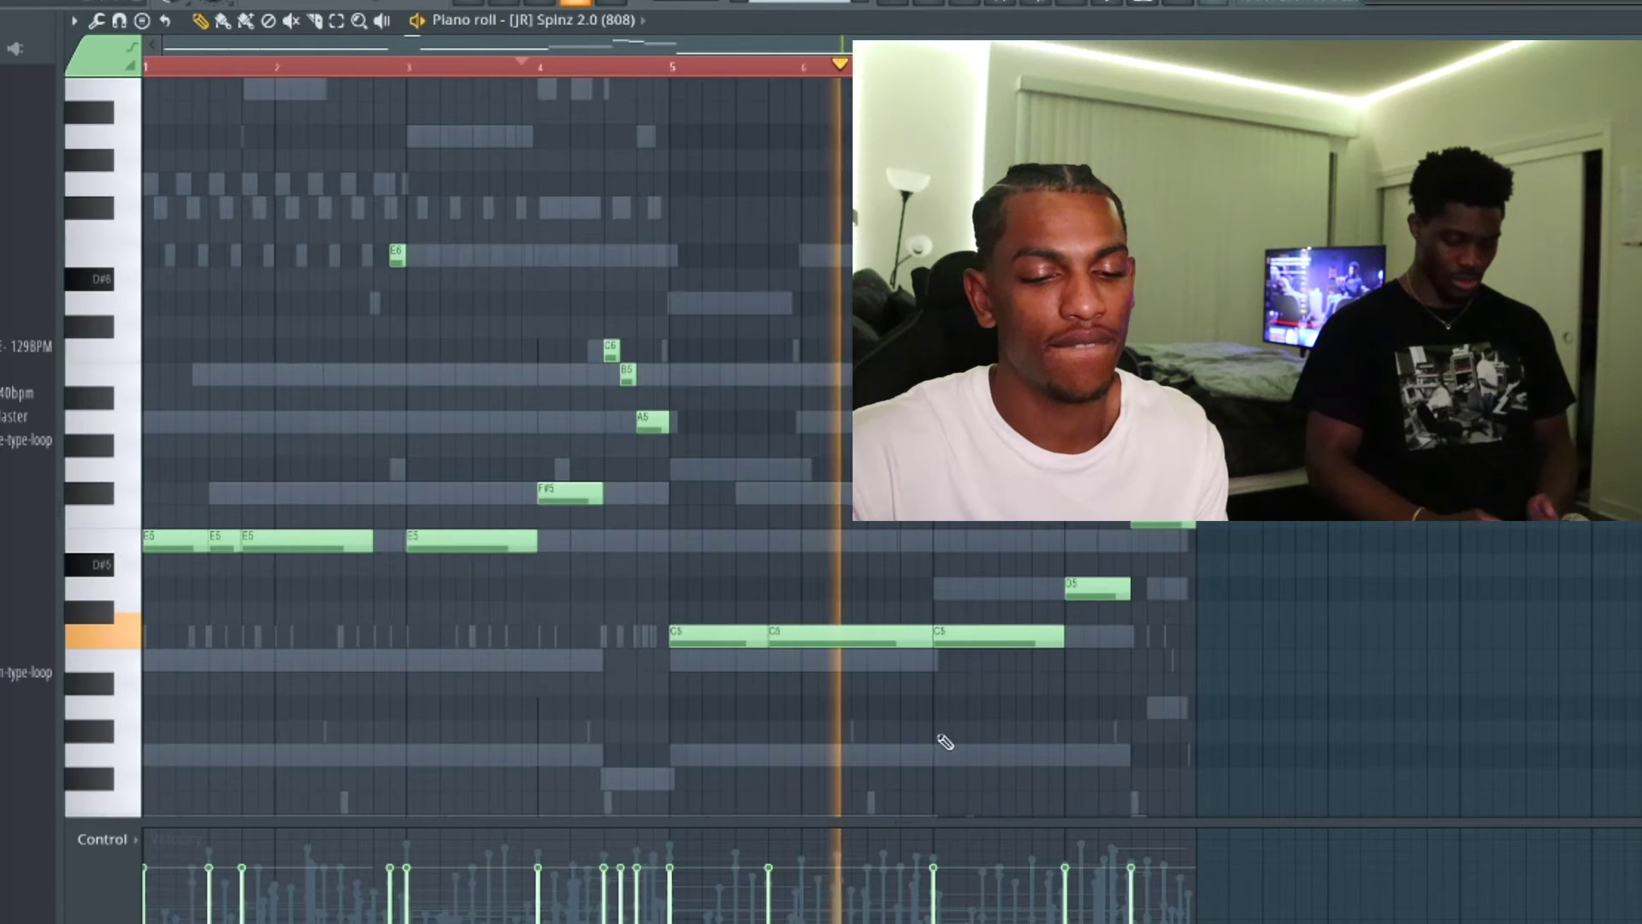
{"action": "left_click_drag", "start_coordinate": [872, 628], "coordinate": [871, 660]}
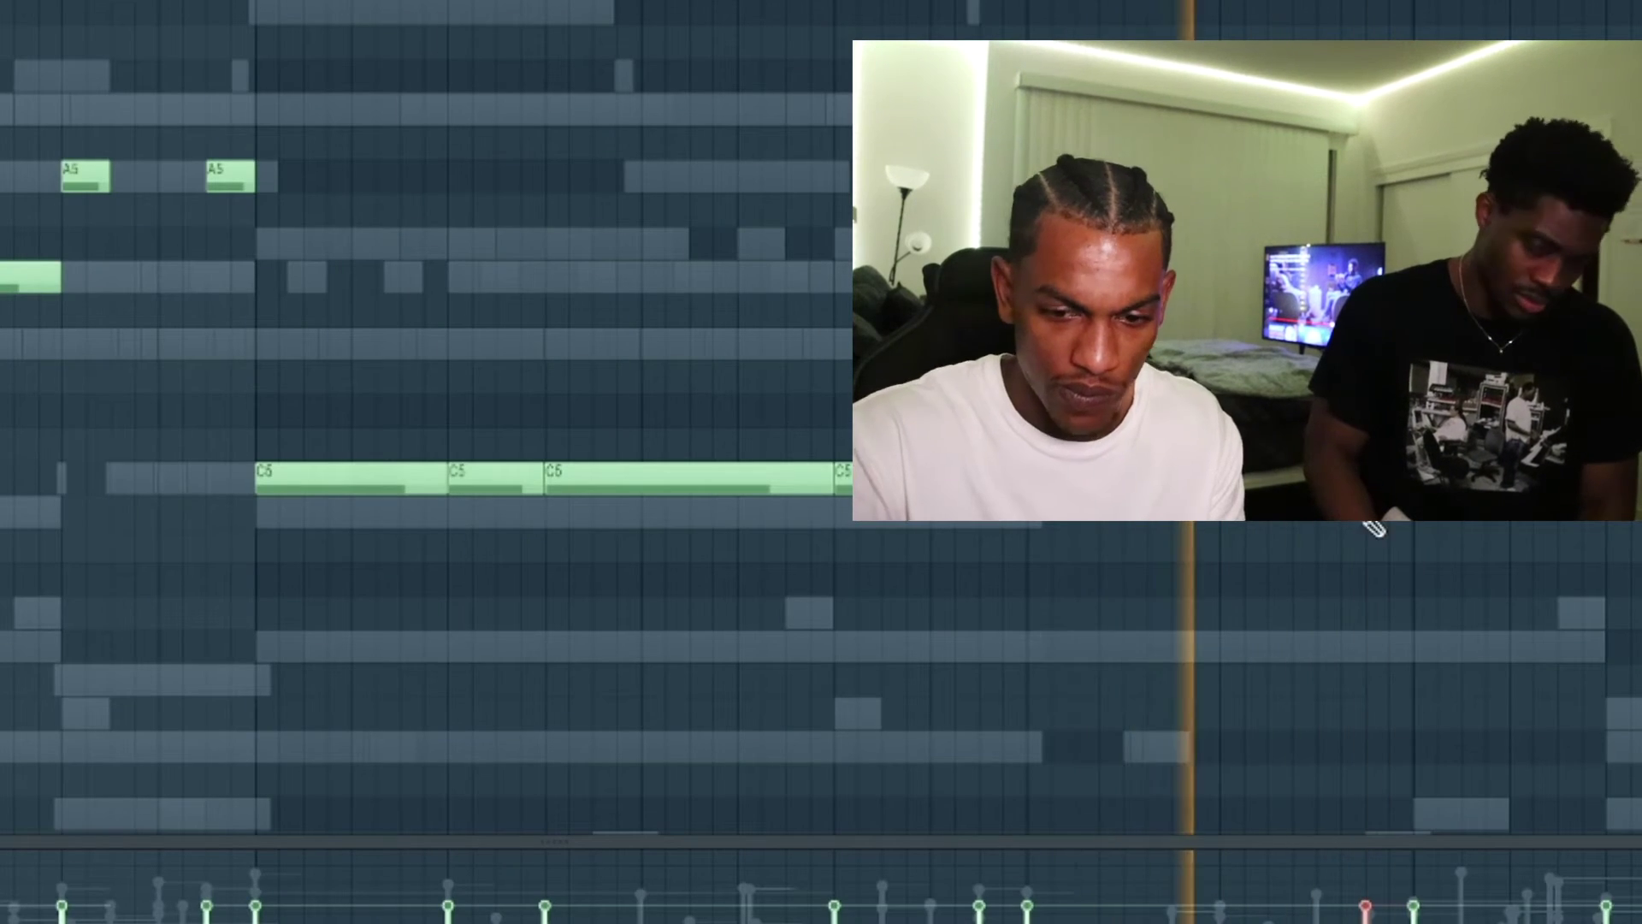
- Chop the short C5 note before the D5 note into four slices with a larger time multiplier, and delete the last slice
{"action": "key", "text": "alt+u"}
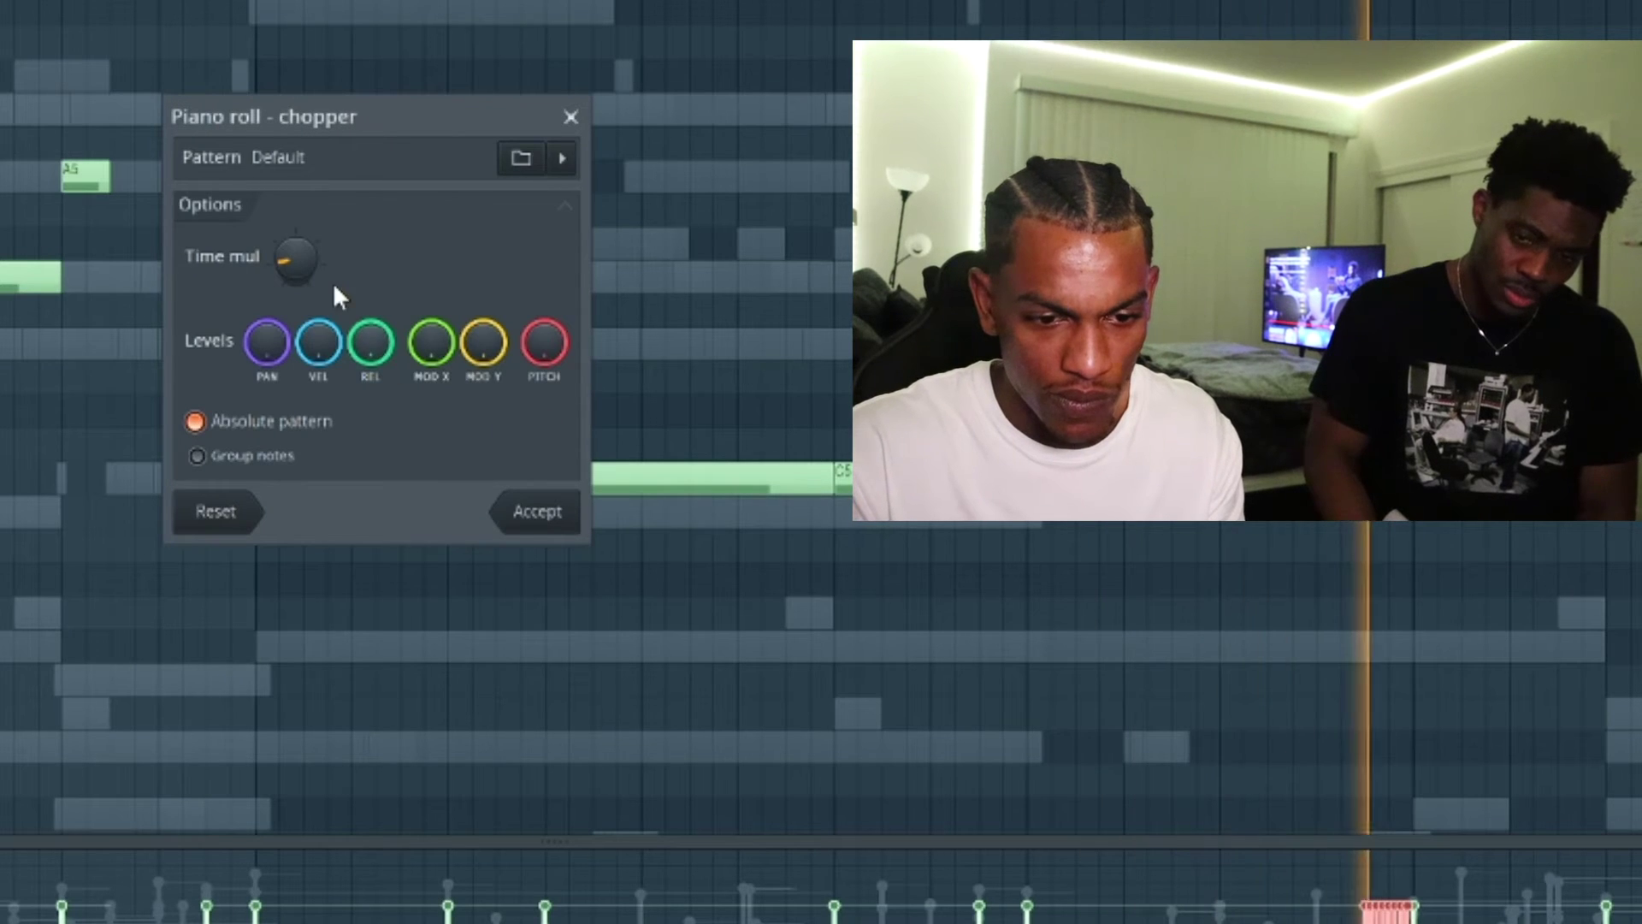
{"action": "left_click_drag", "start_coordinate": [296, 260], "coordinate": [295, 223]}
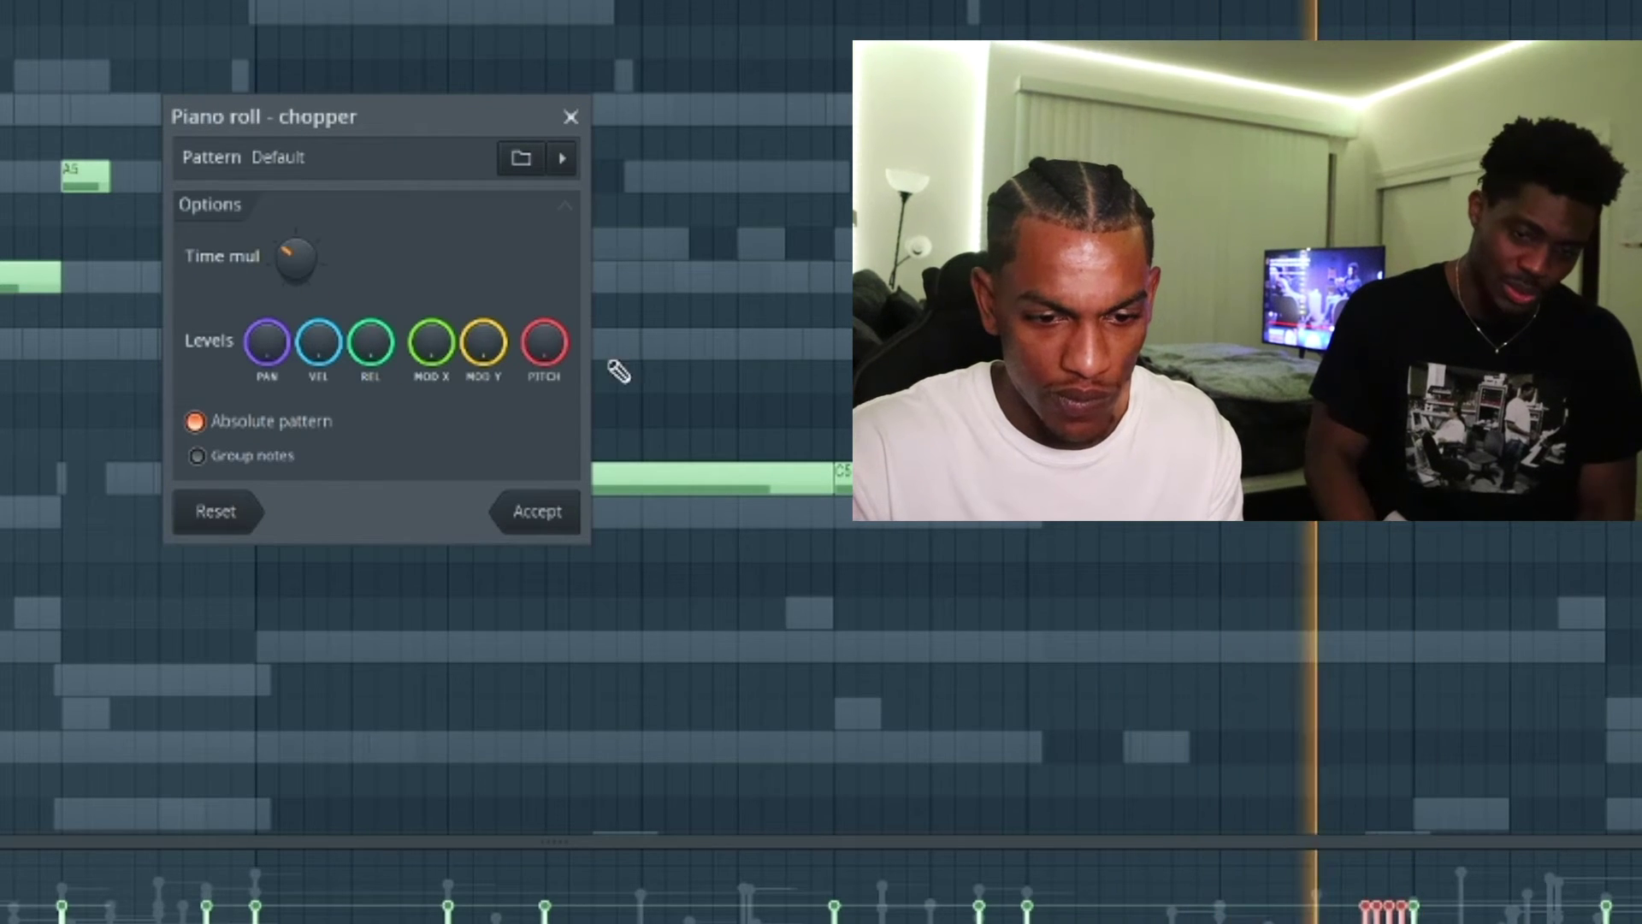
{"action": "left_click", "coordinate": [539, 517]}
{"action": "scroll", "coordinate": [1605, 539], "scroll_direction": "up", "scroll_amount": 5}
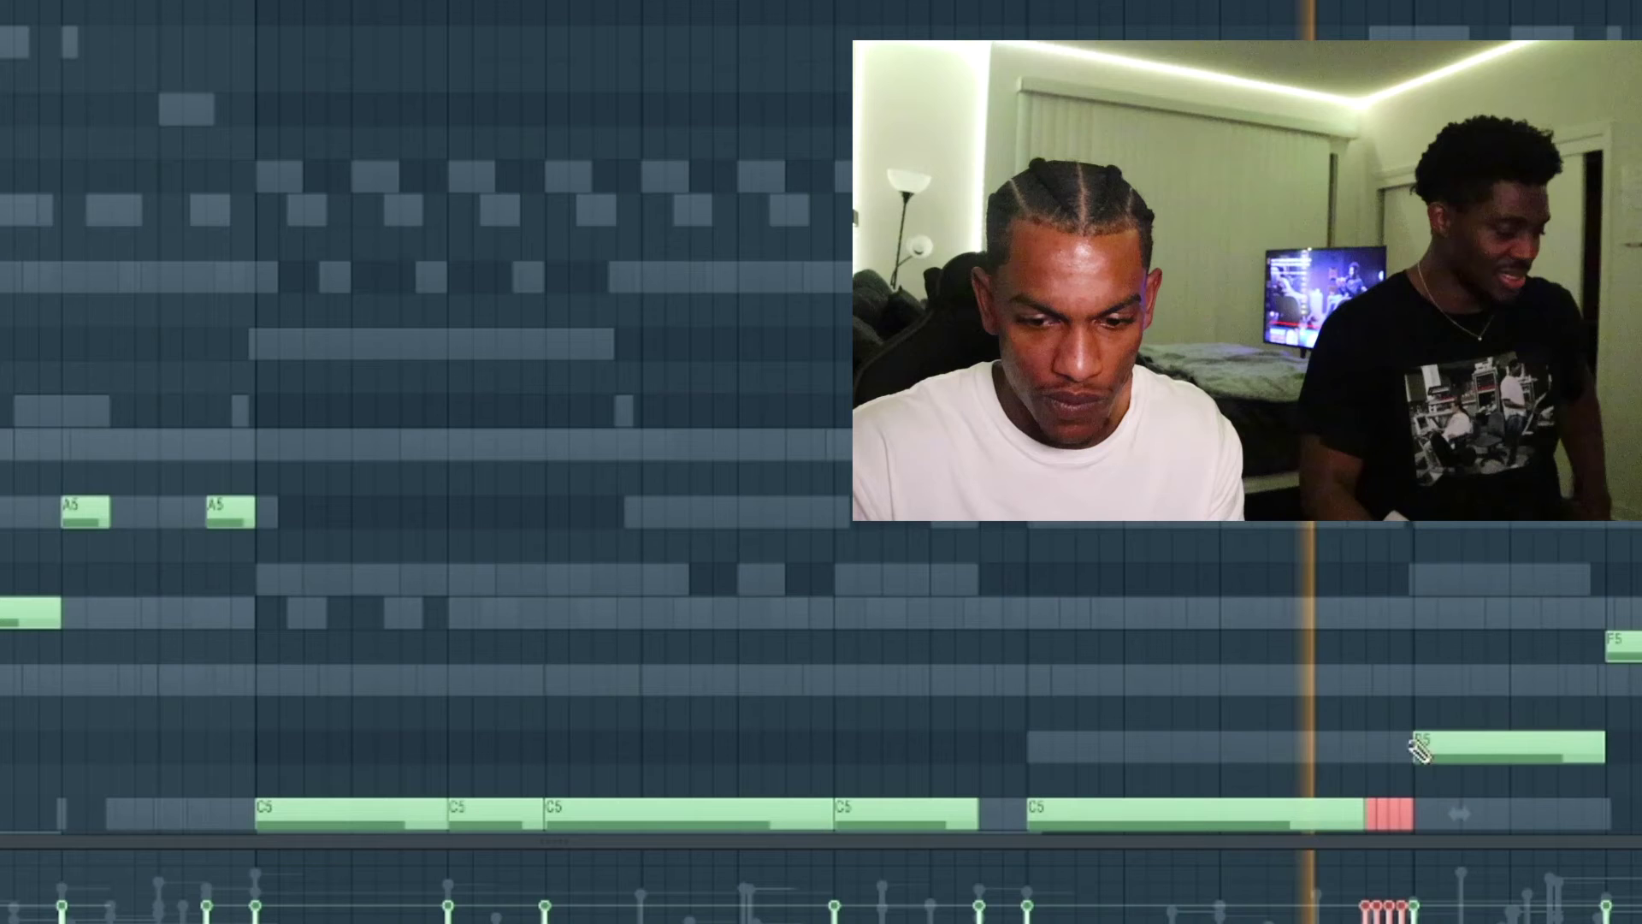
{"action": "right_click", "coordinate": [1407, 813]}
{"action": "scroll", "coordinate": [1454, 760], "scroll_direction": "up", "scroll_amount": 1}
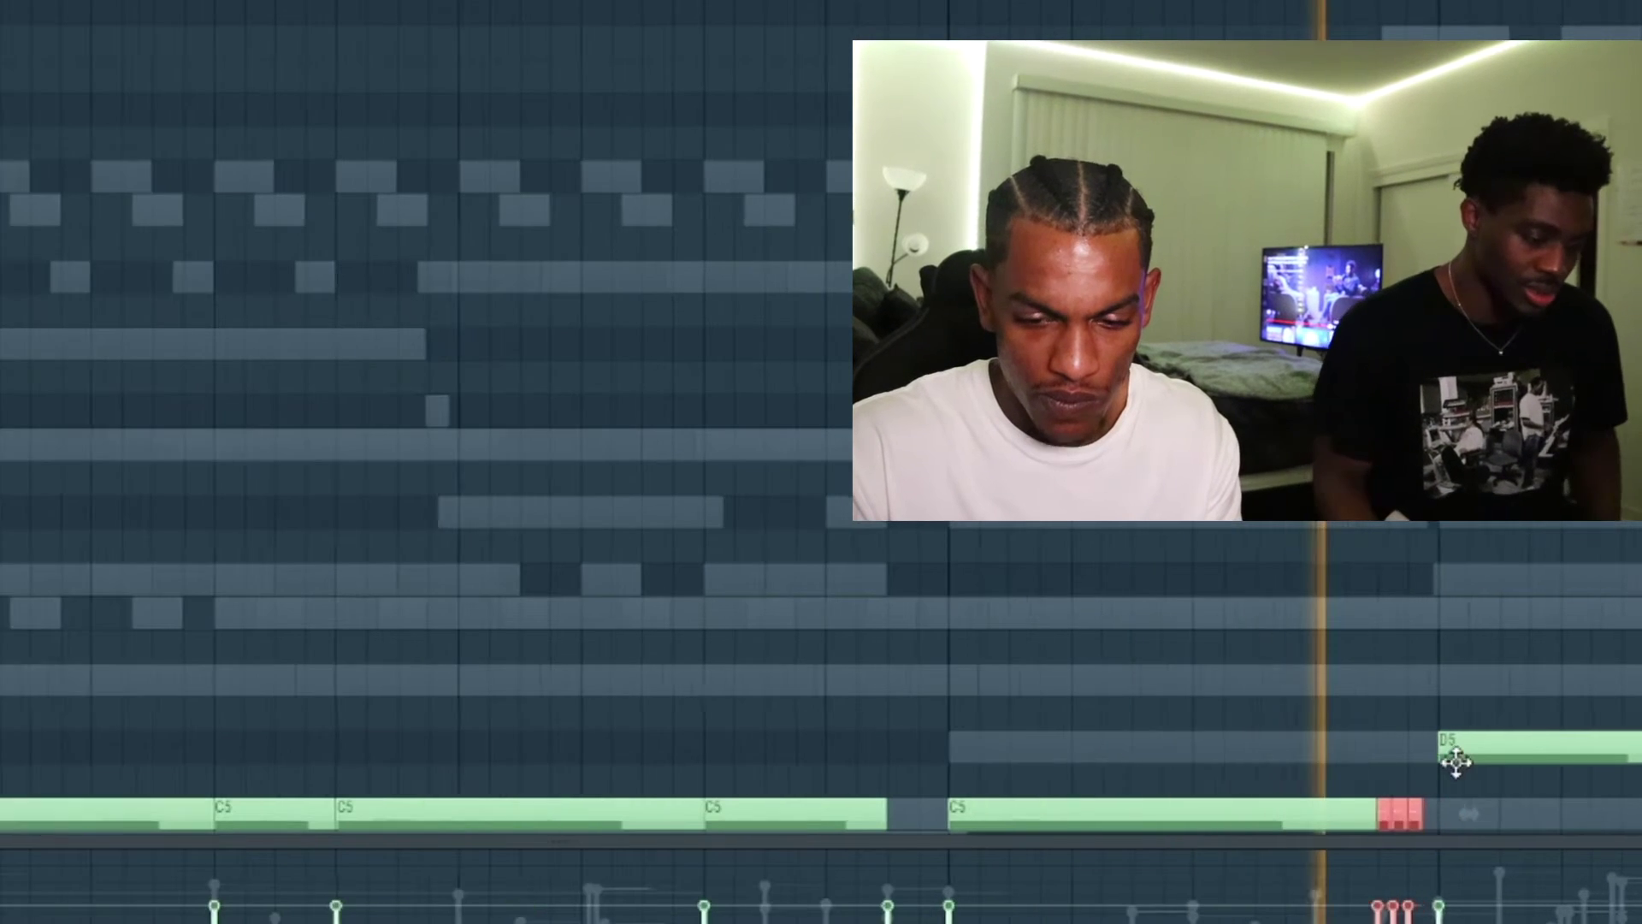
{"action": "left_click_drag", "start_coordinate": [1511, 730], "coordinate": [1496, 763]}
{"action": "scroll", "coordinate": [1495, 762], "scroll_direction": "down", "scroll_amount": 2}
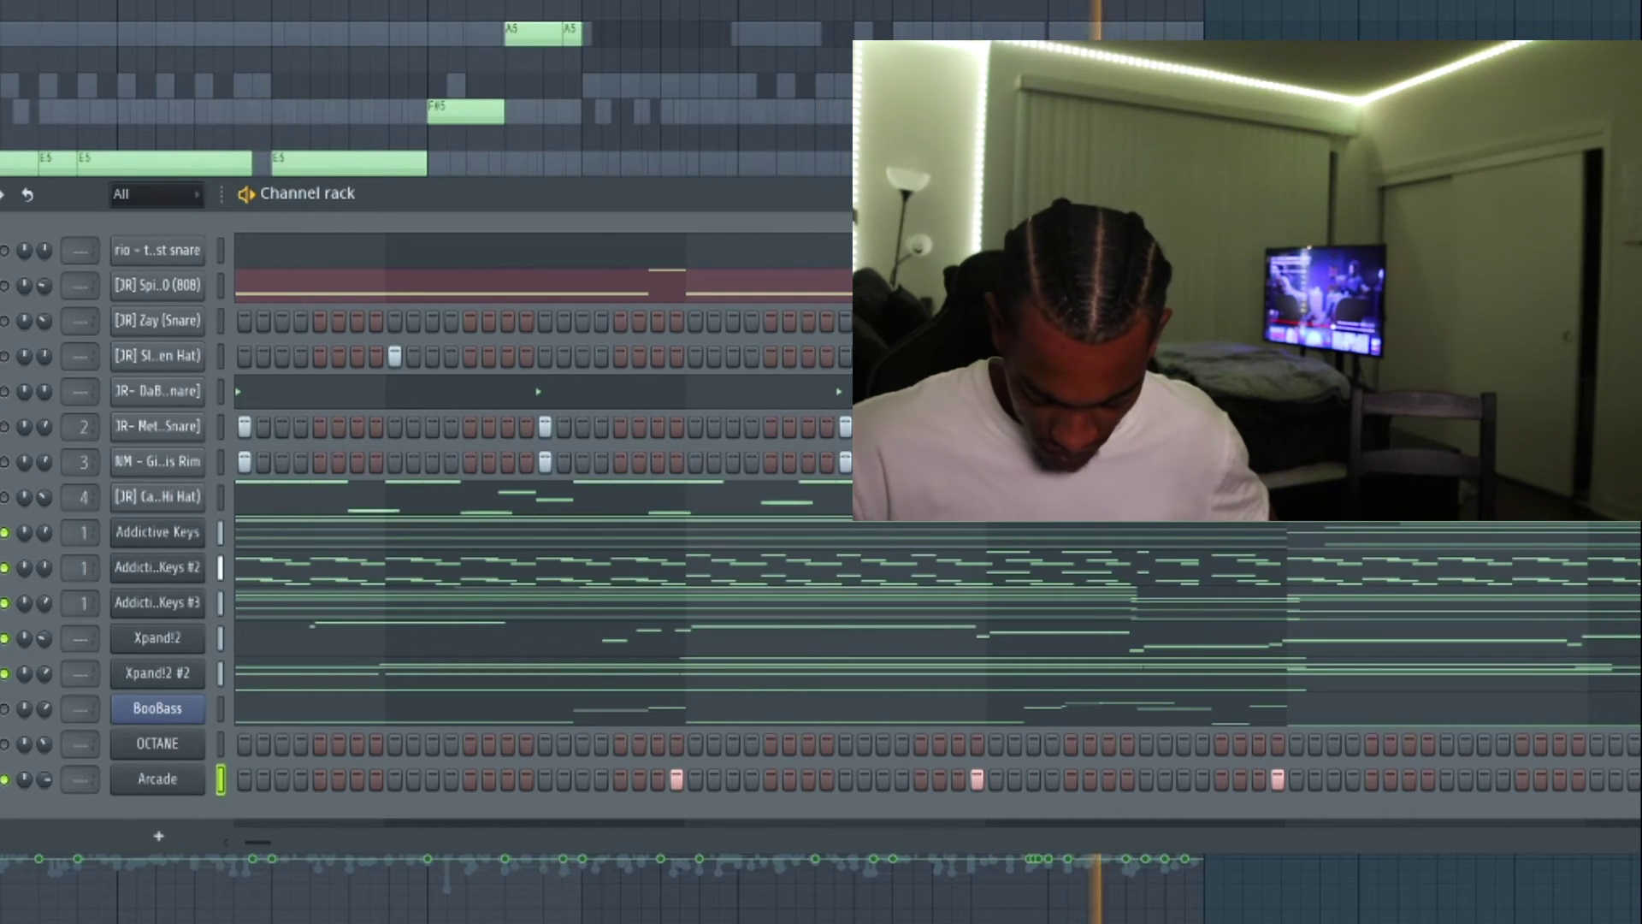
- Quantize the notes of the Arcade channel and play the pattern back
{"action": "key", "text": "space"}
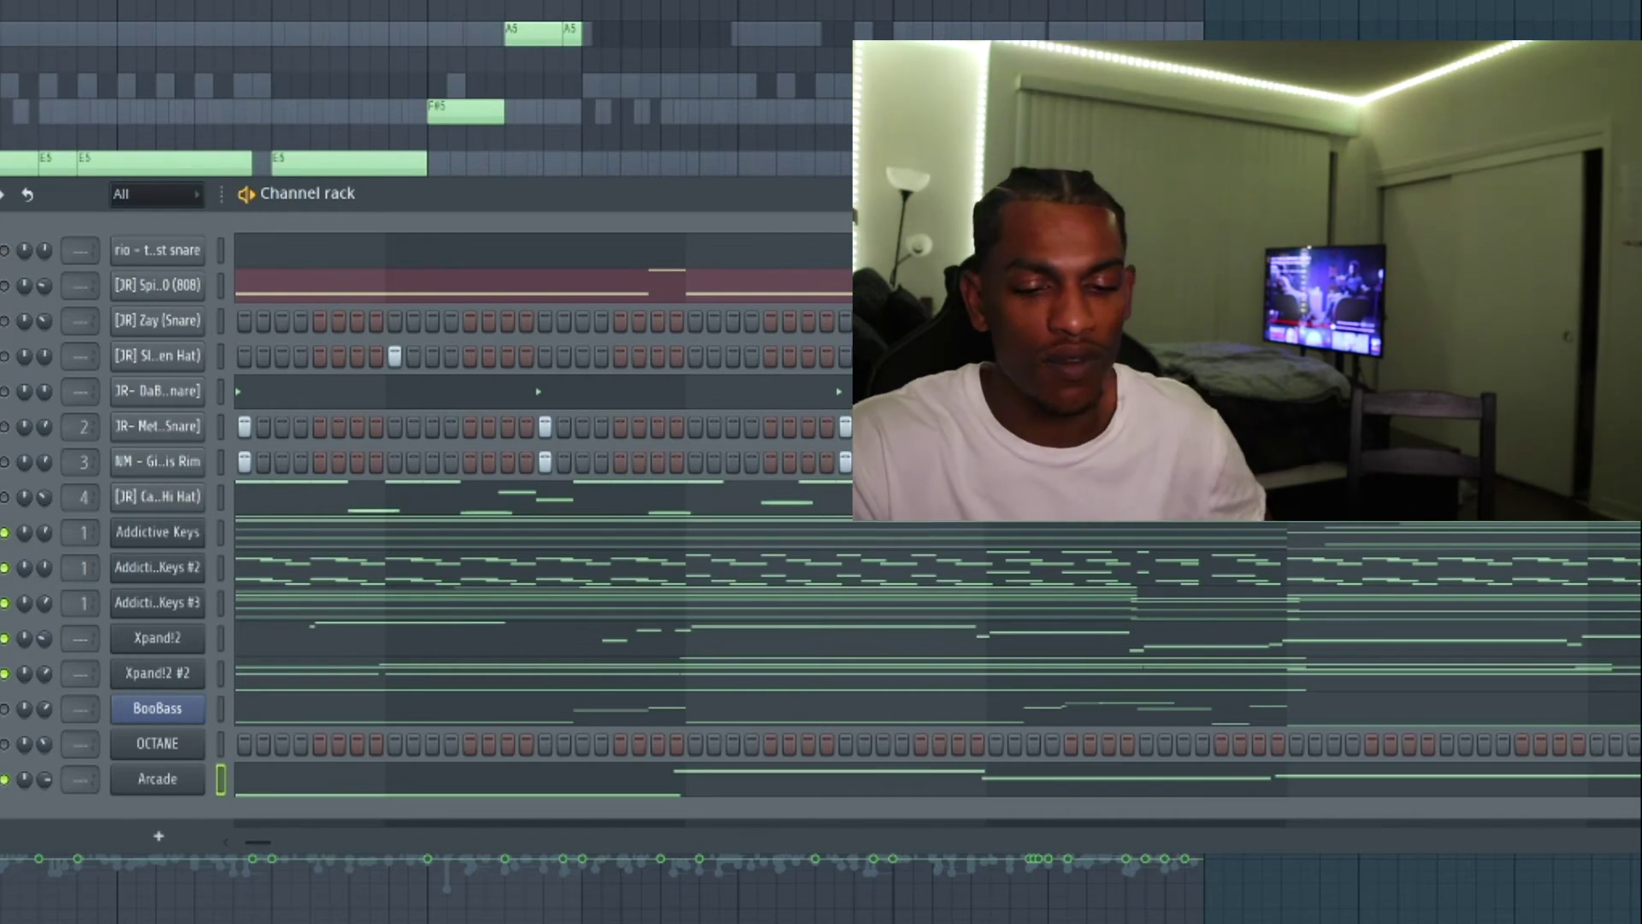
{"action": "left_click", "coordinate": [347, 793]}
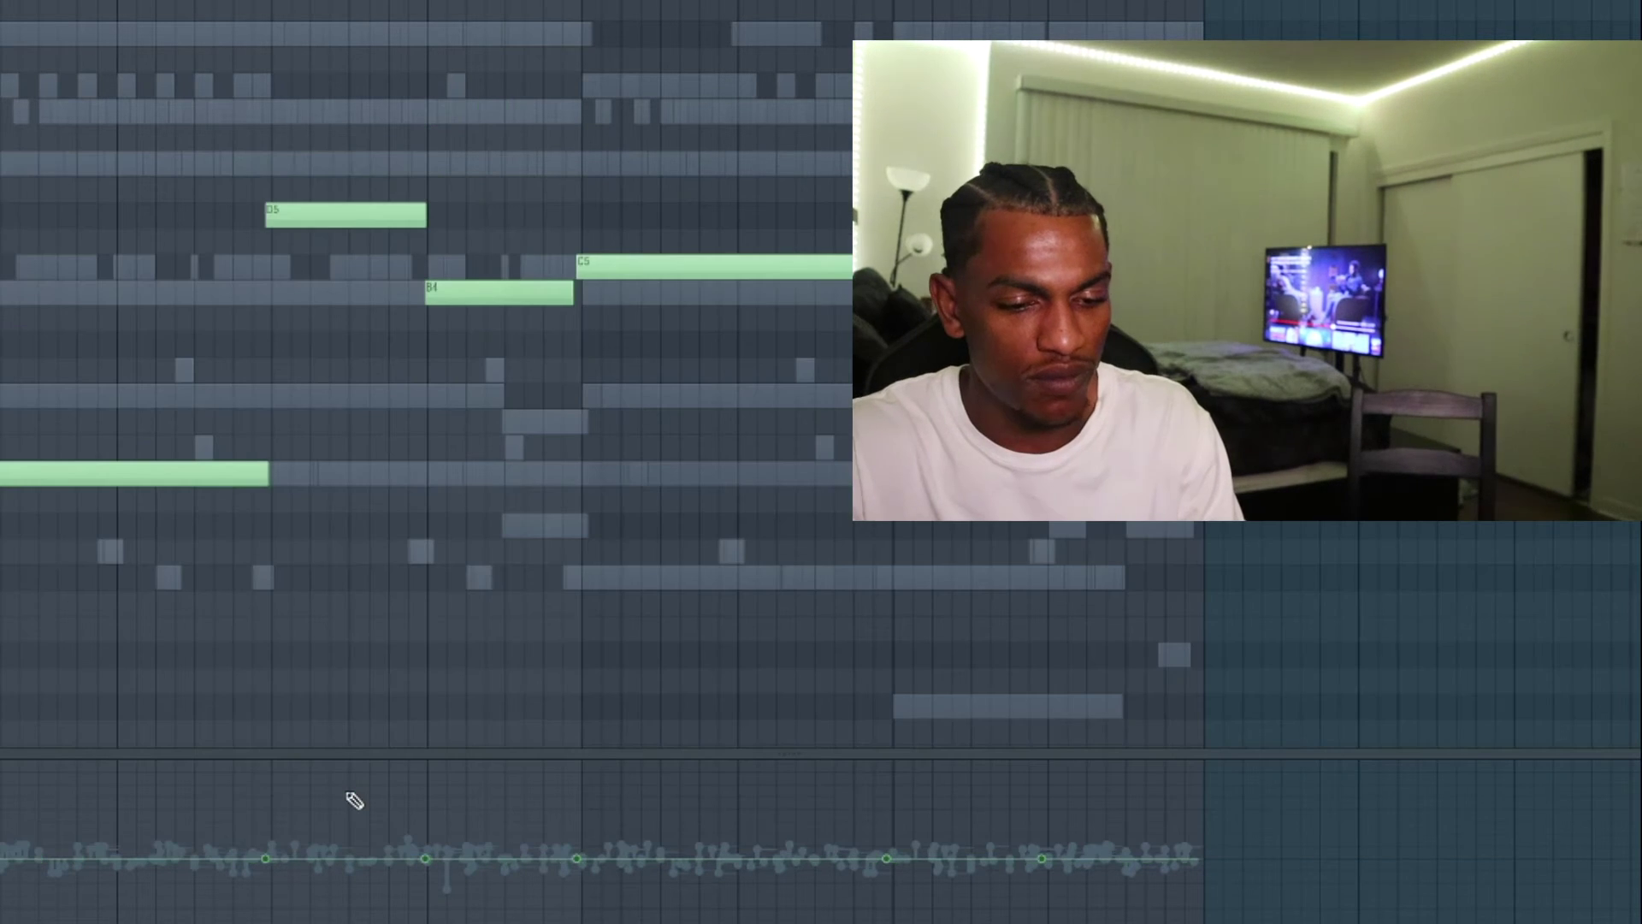
{"action": "key", "text": "ctrl+q"}
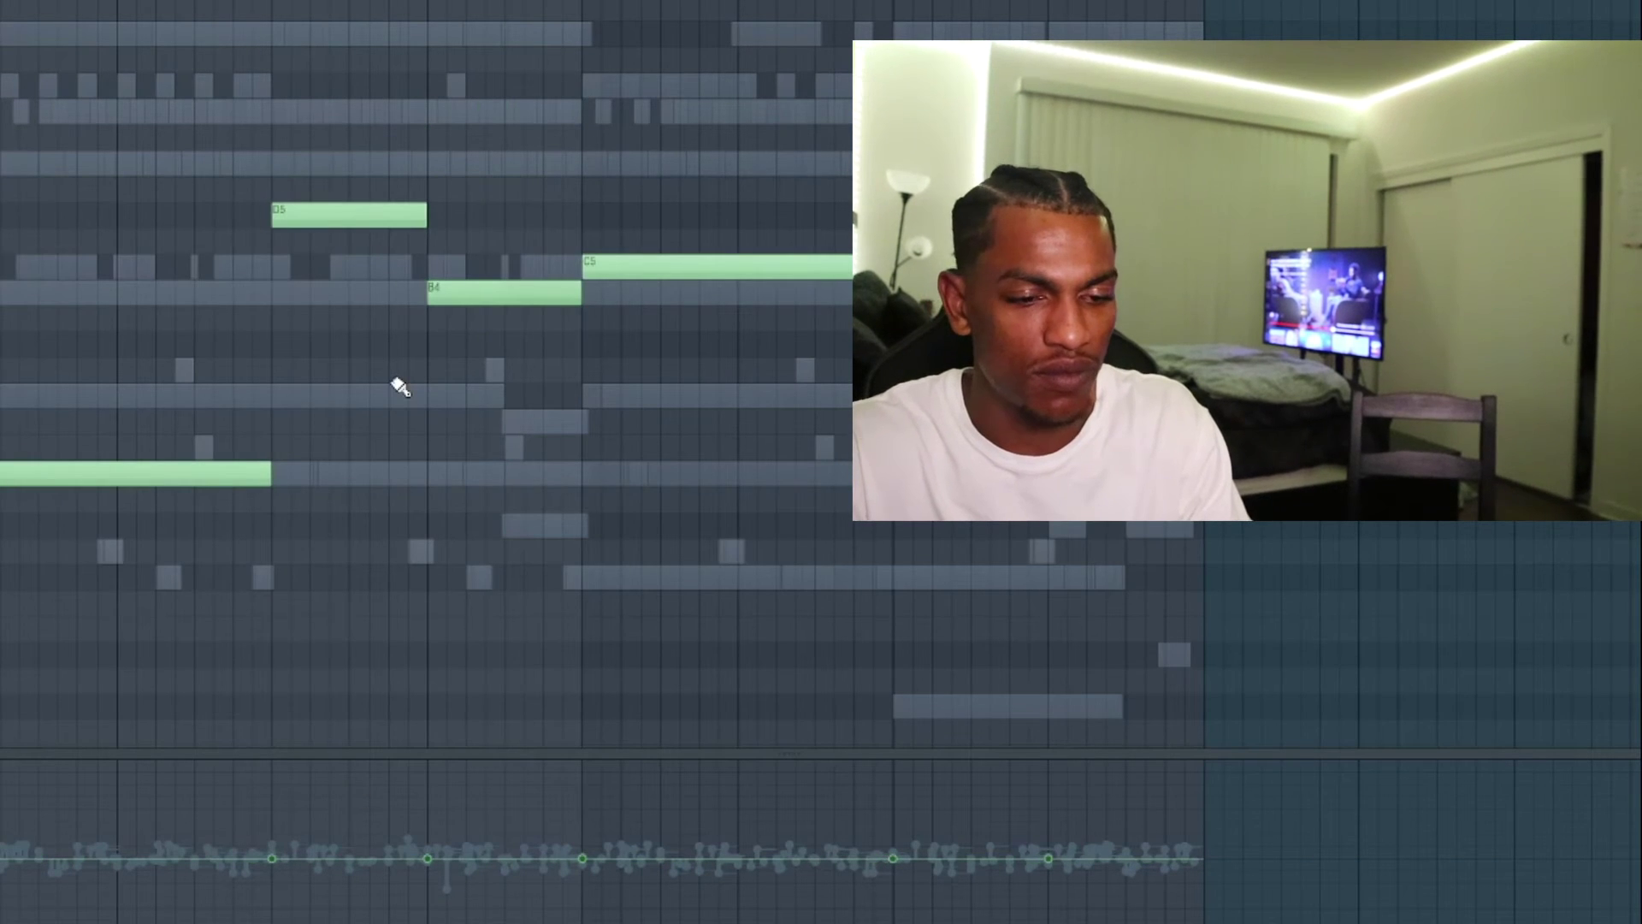
{"action": "key", "text": "space"}
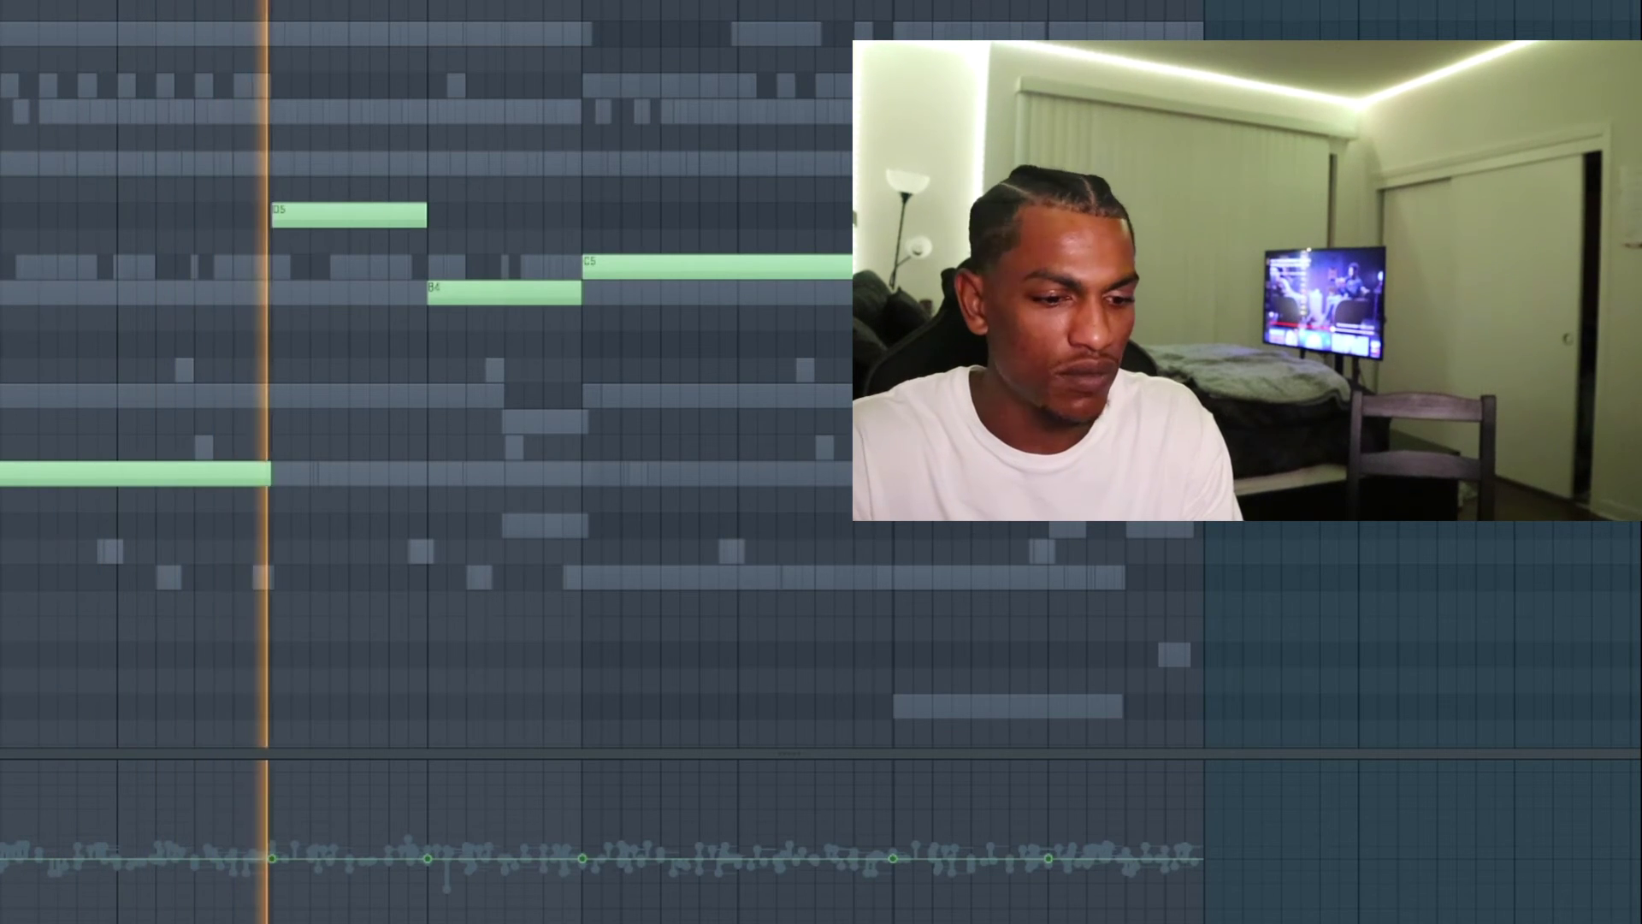
- Load the recorded Arcade audio into the Fruity Slicer channel and delete all of its generated slice notes
{"action": "key", "text": "F6"}
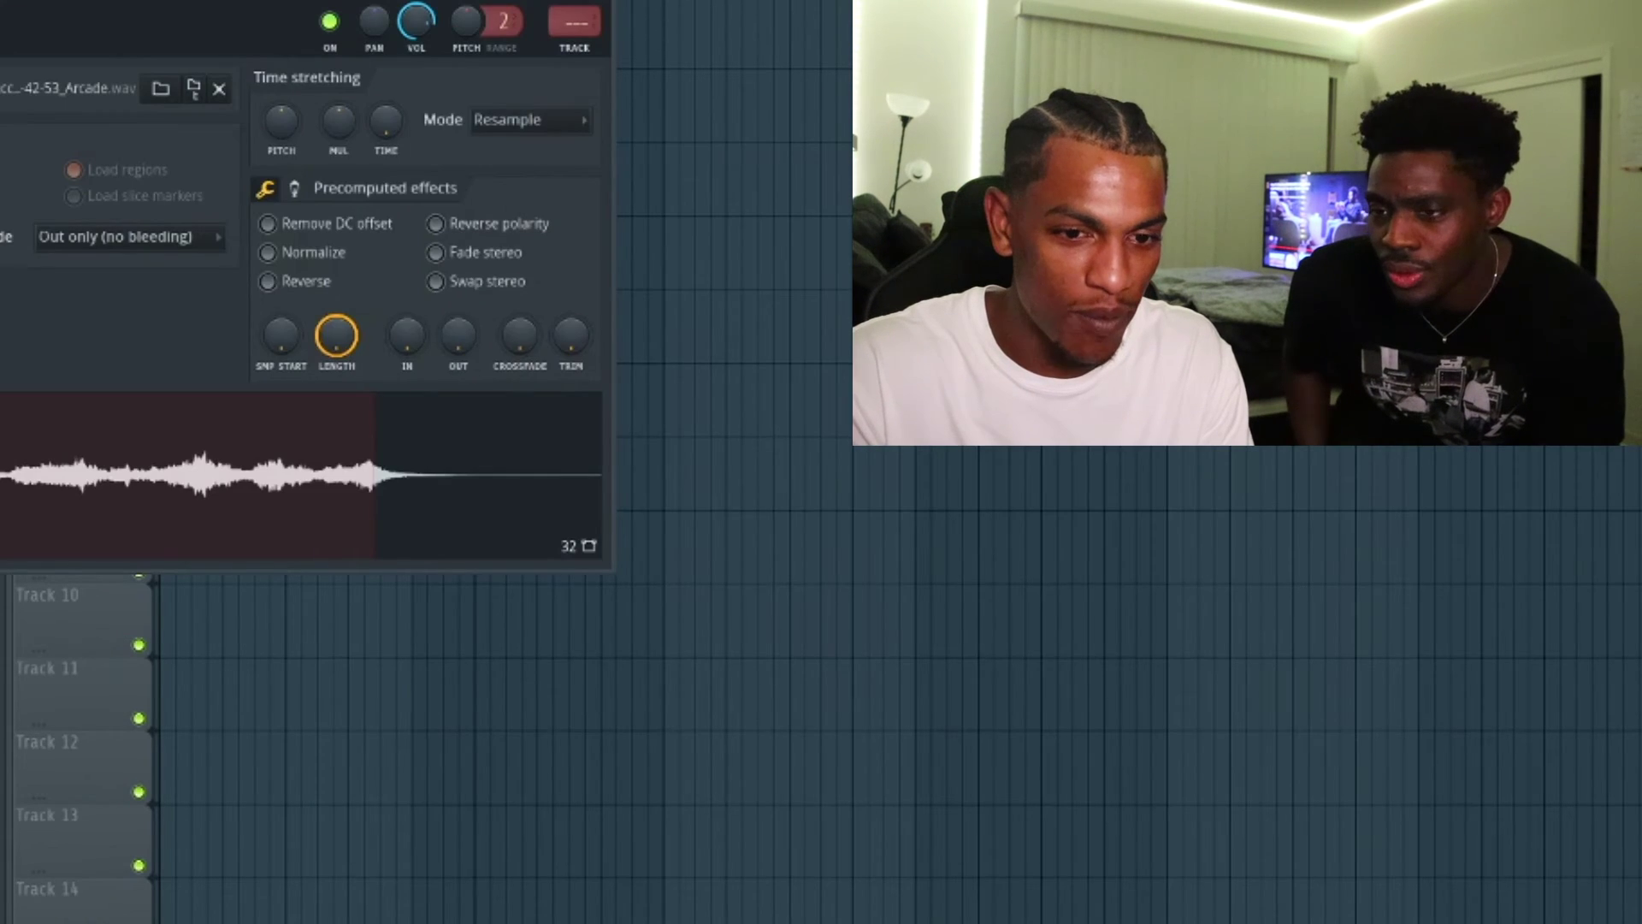
{"action": "key", "text": "F6"}
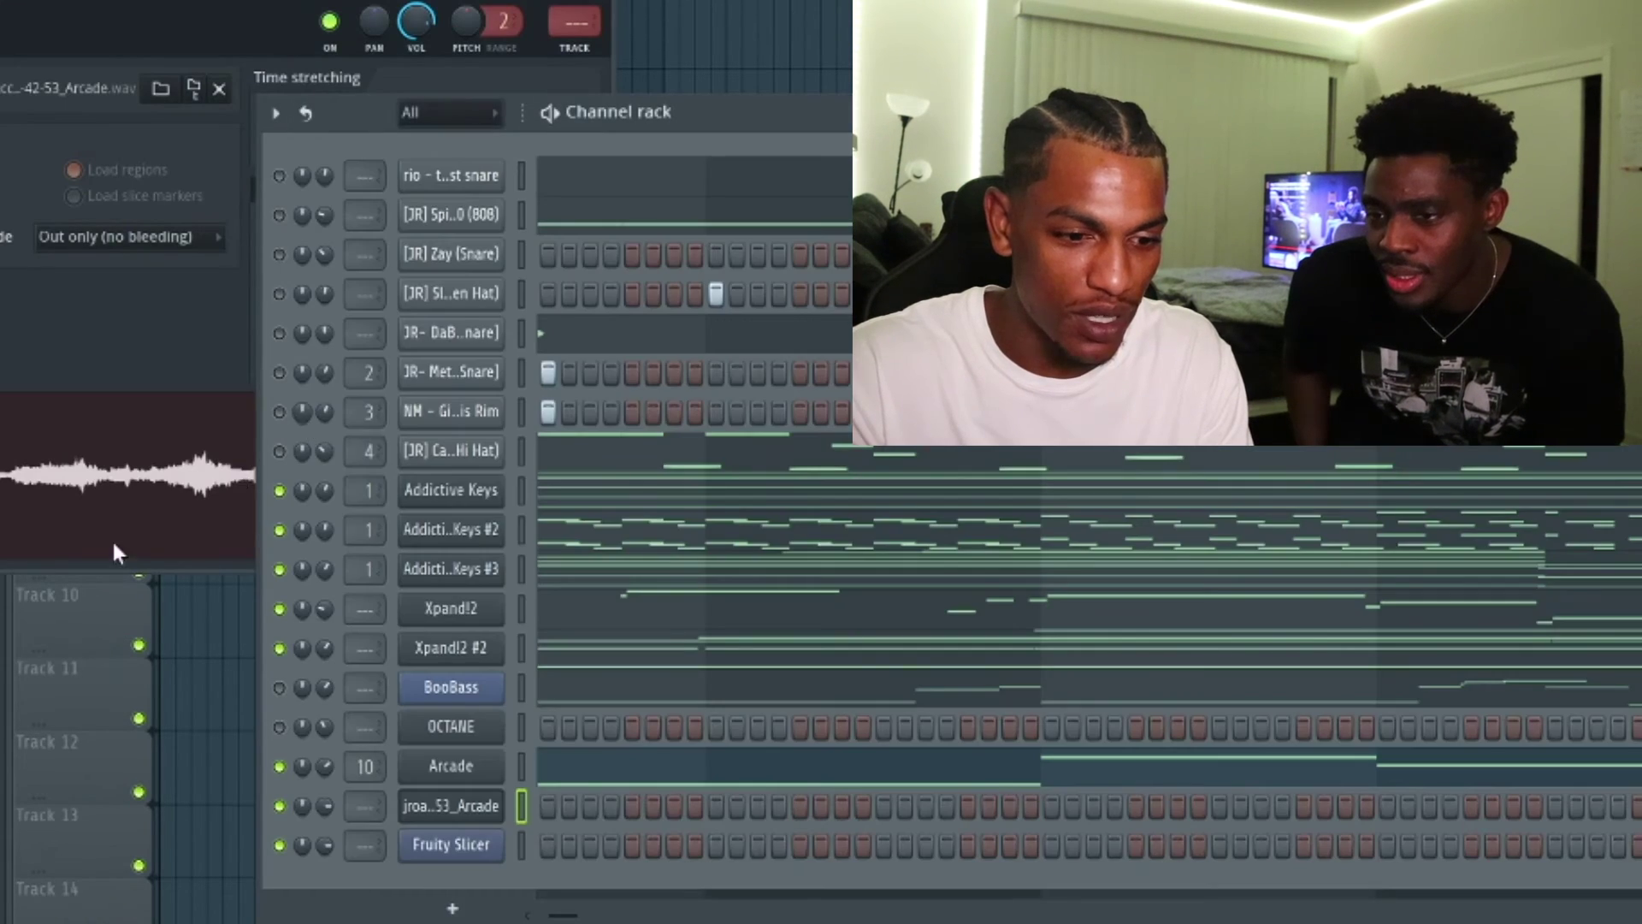
{"action": "left_click_drag", "start_coordinate": [131, 507], "coordinate": [488, 849]}
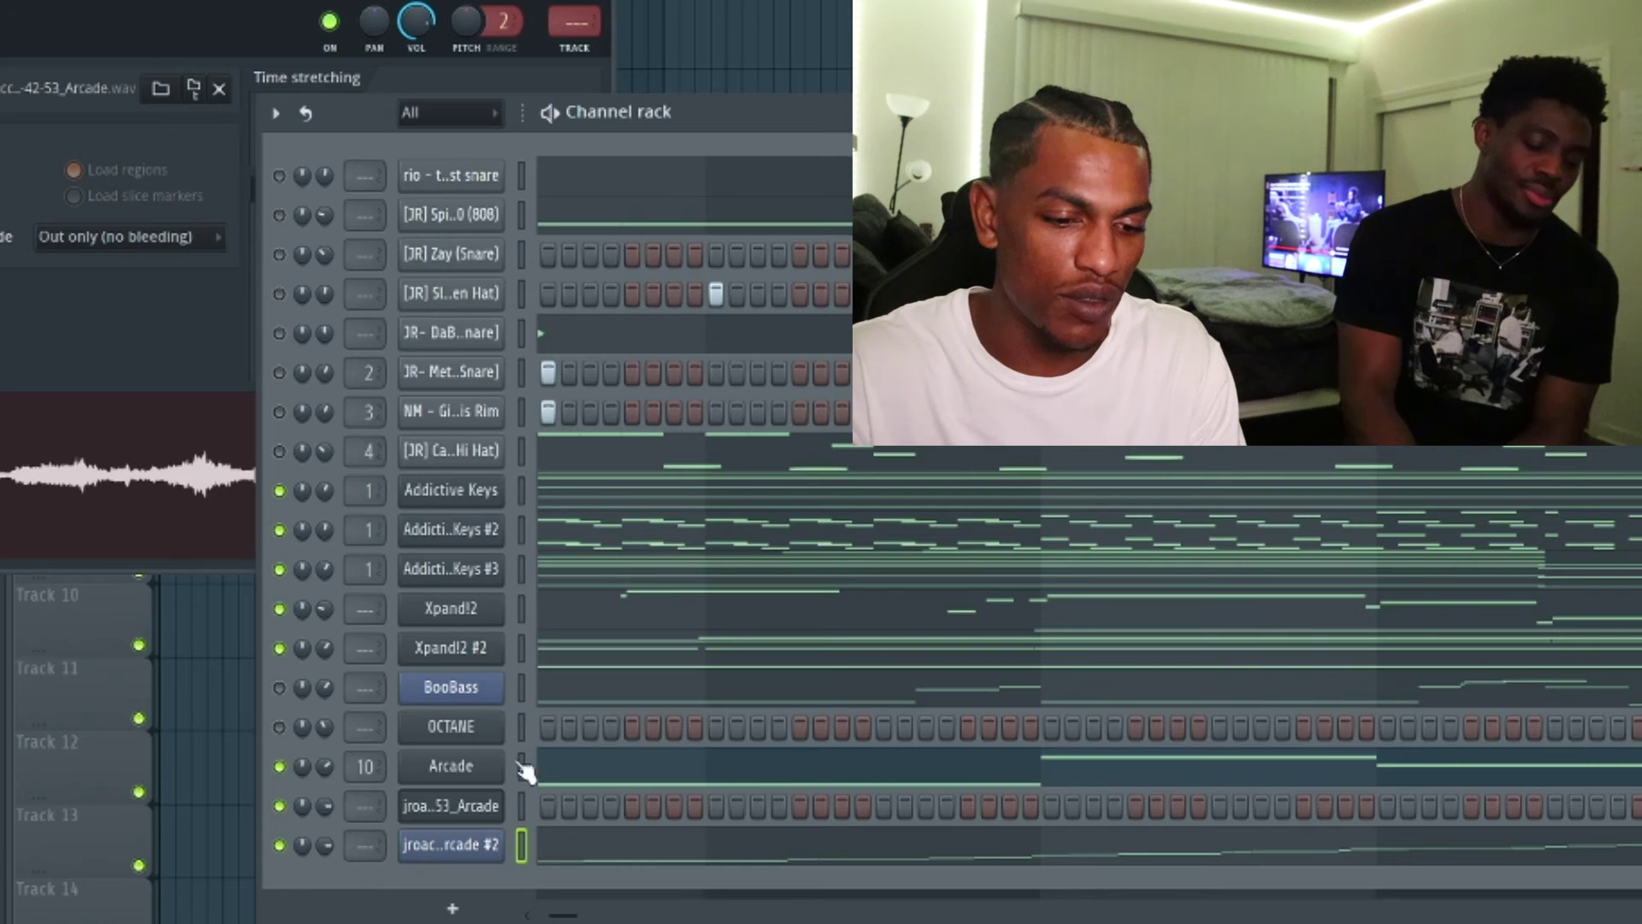
{"action": "left_click", "coordinate": [567, 846]}
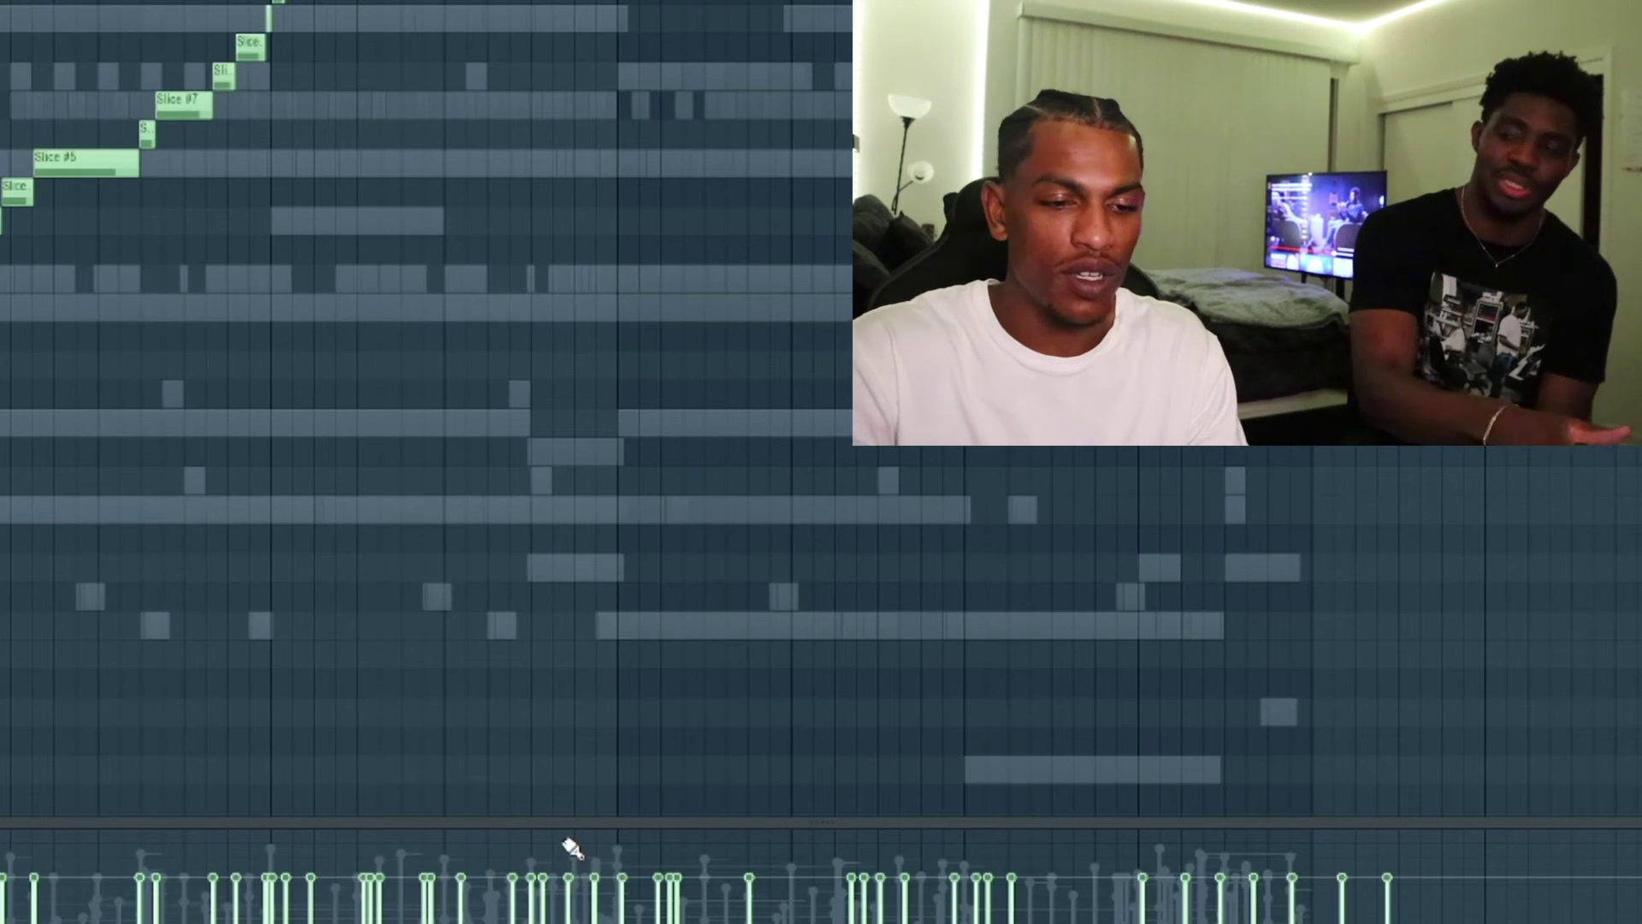
{"action": "key", "text": "Delete"}
{"action": "key", "text": "F6"}
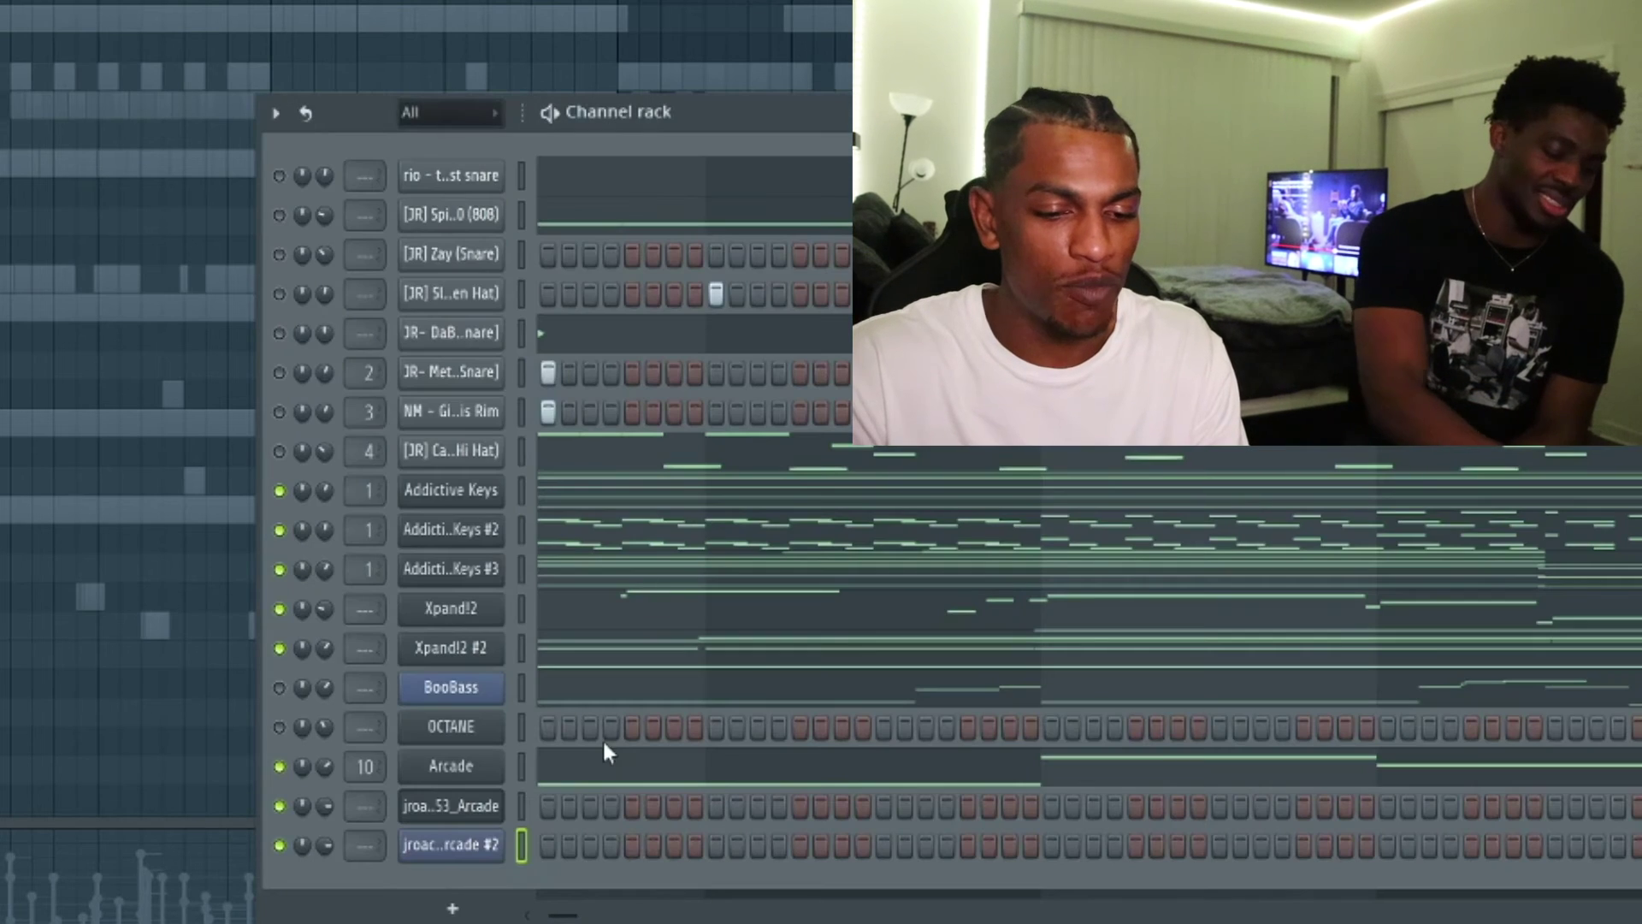
- Re-slice the Arcade recording in the slicer by Beat and close the slicer window
{"action": "left_click", "coordinate": [490, 845]}
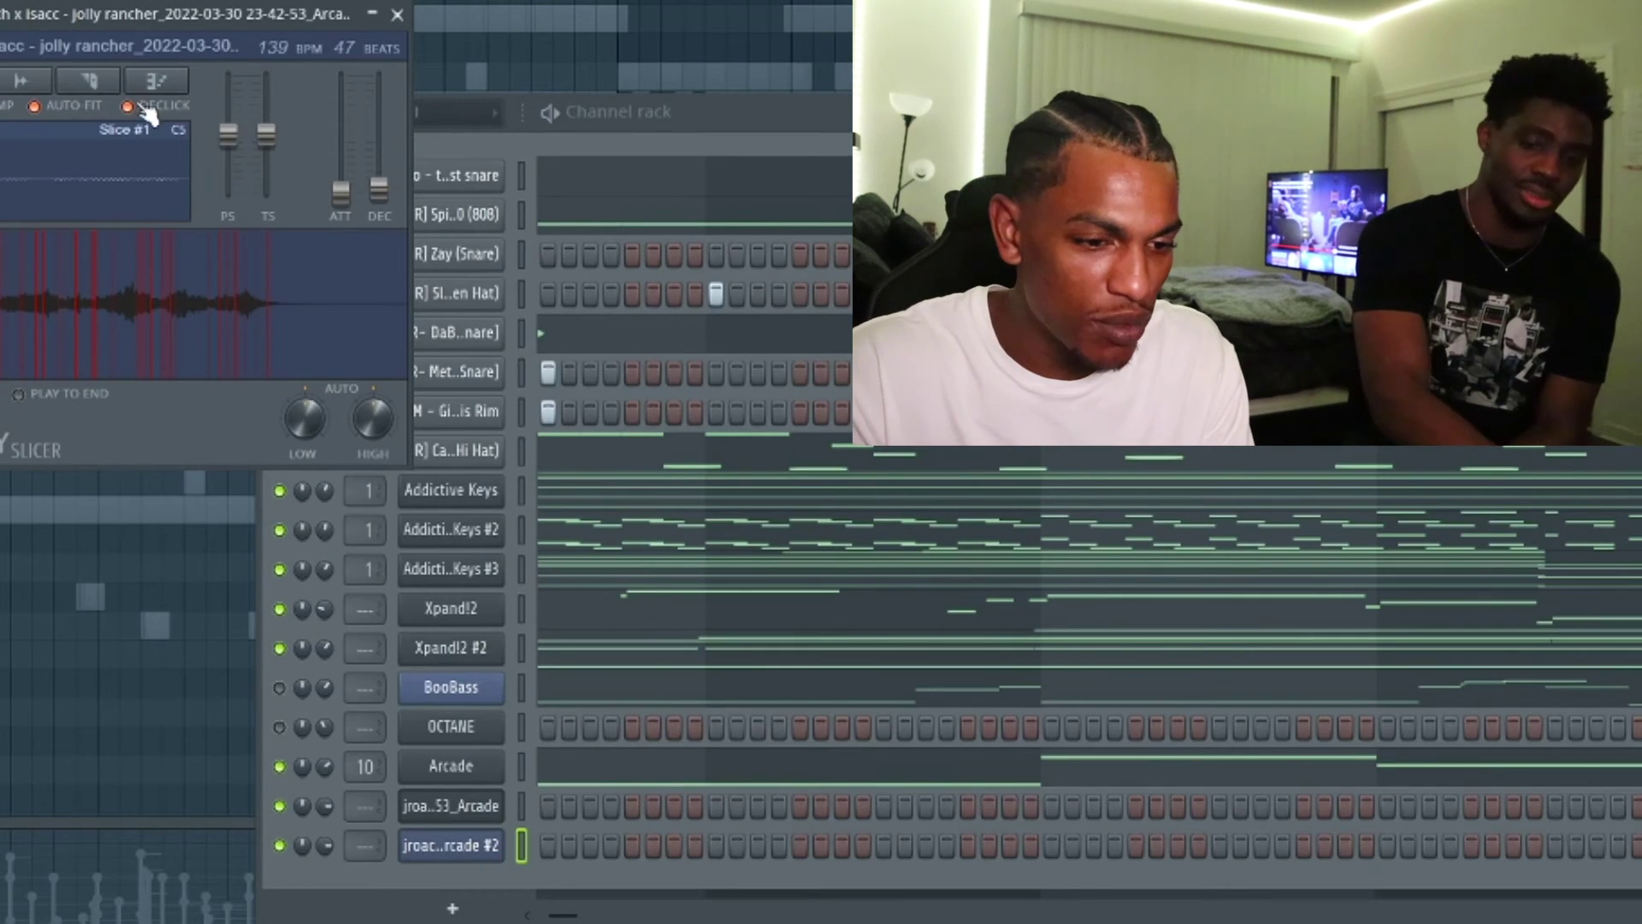
{"action": "left_click", "coordinate": [109, 86]}
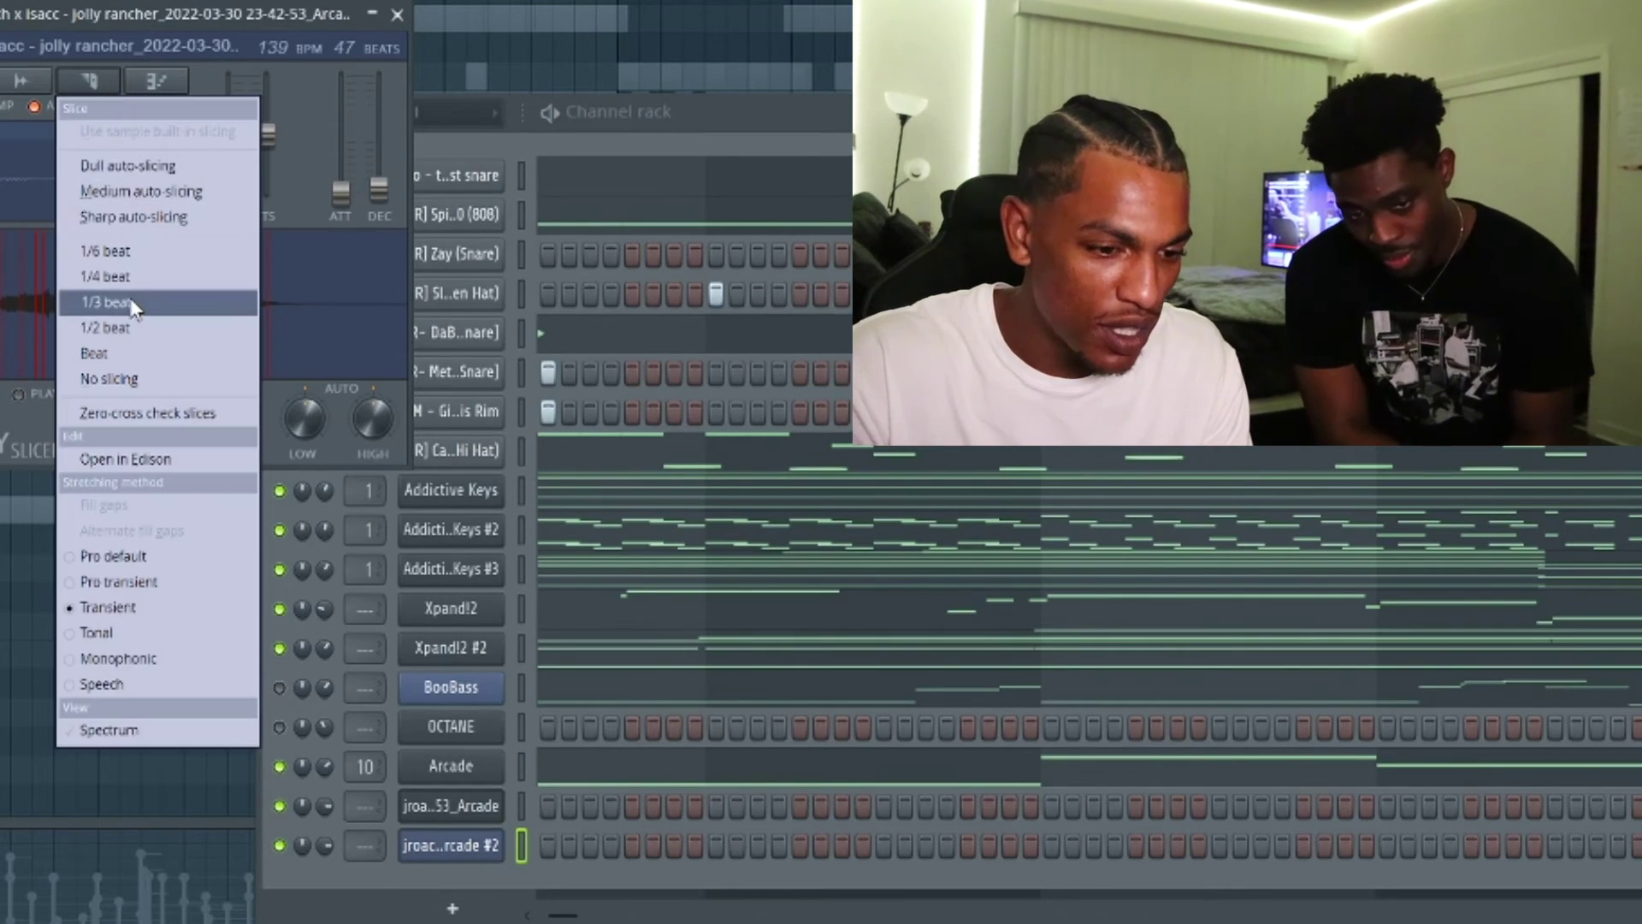
{"action": "left_click", "coordinate": [125, 351]}
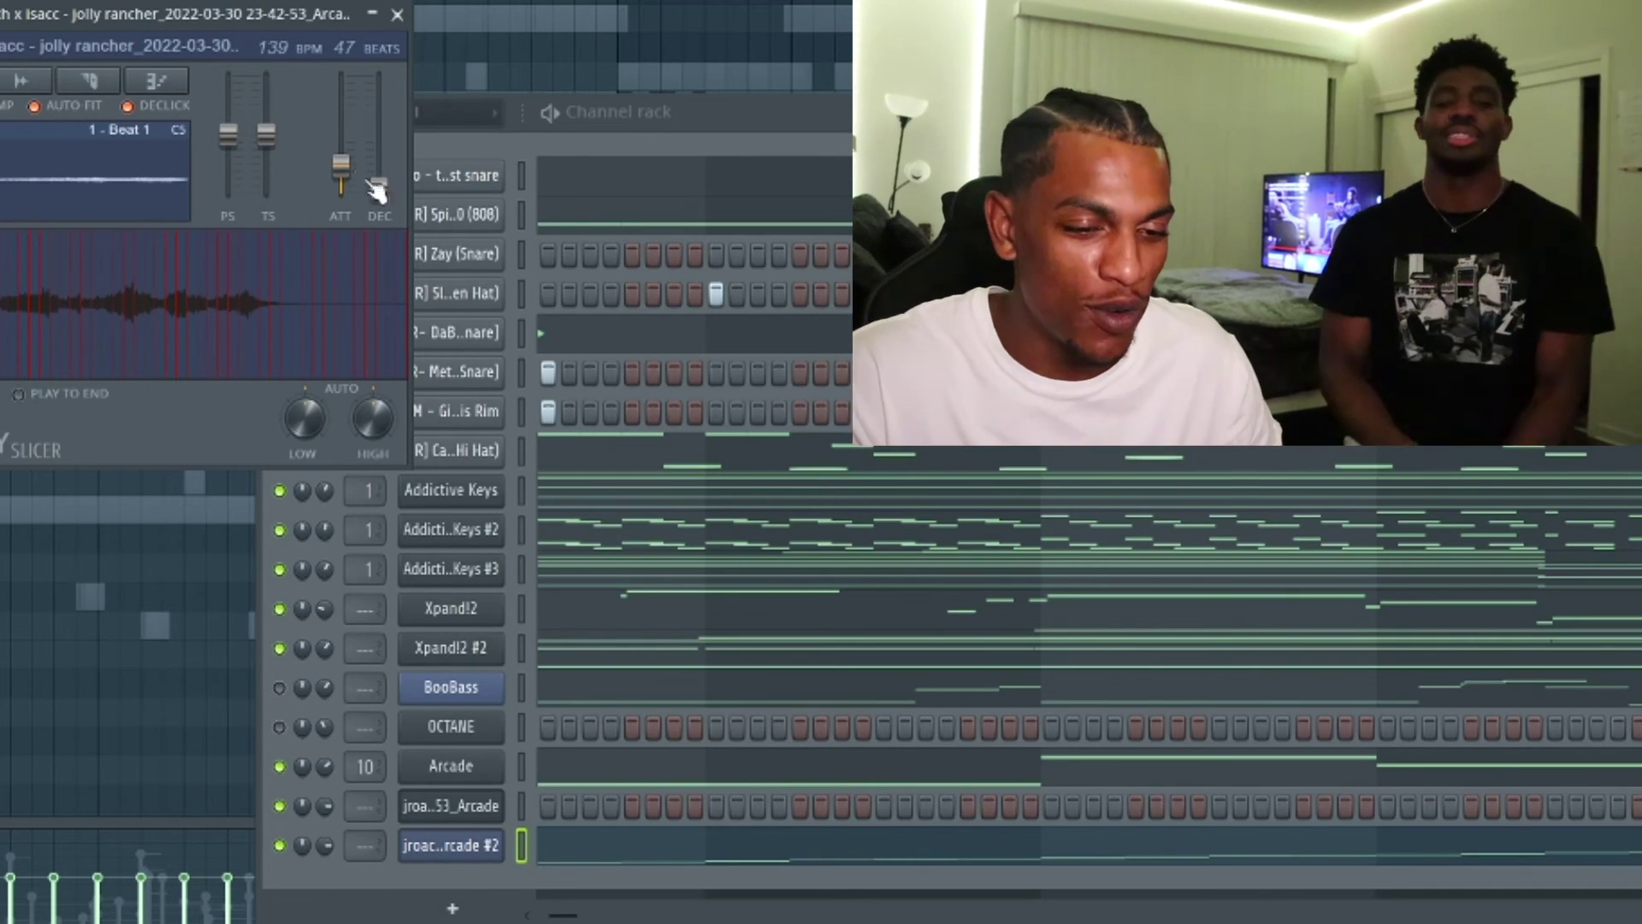
{"action": "left_click", "coordinate": [398, 15]}
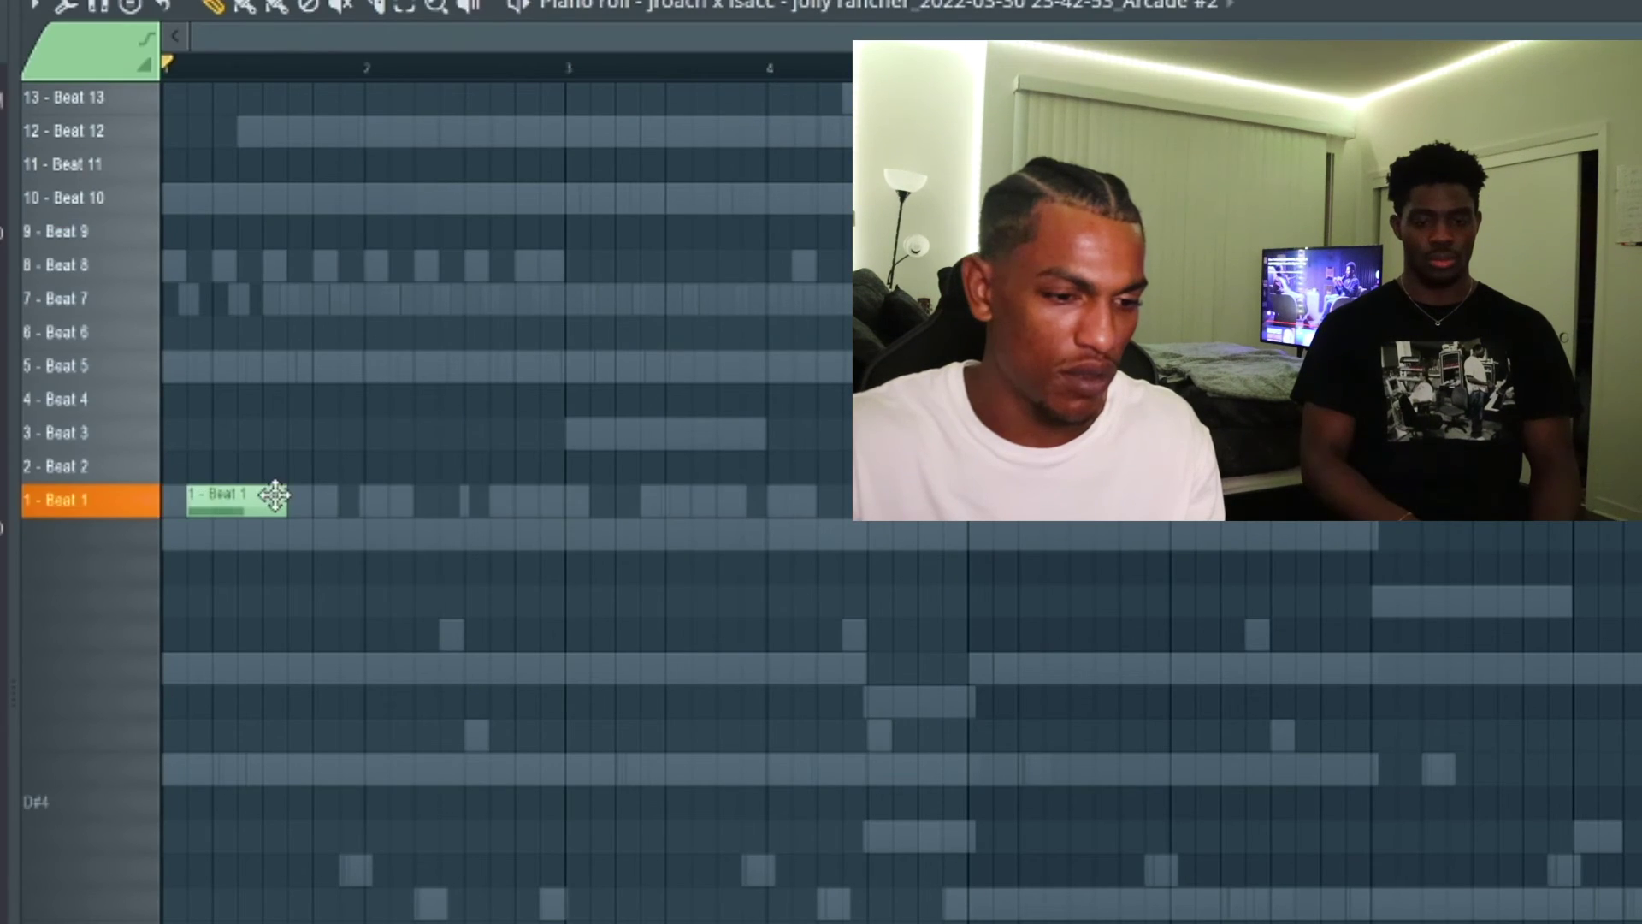
- Place the Beat 1 and Beat 2 slices back to back in bar 1 and the Beat 3 slice at the start of bar 3
{"action": "left_click_drag", "start_coordinate": [259, 489], "coordinate": [259, 449]}
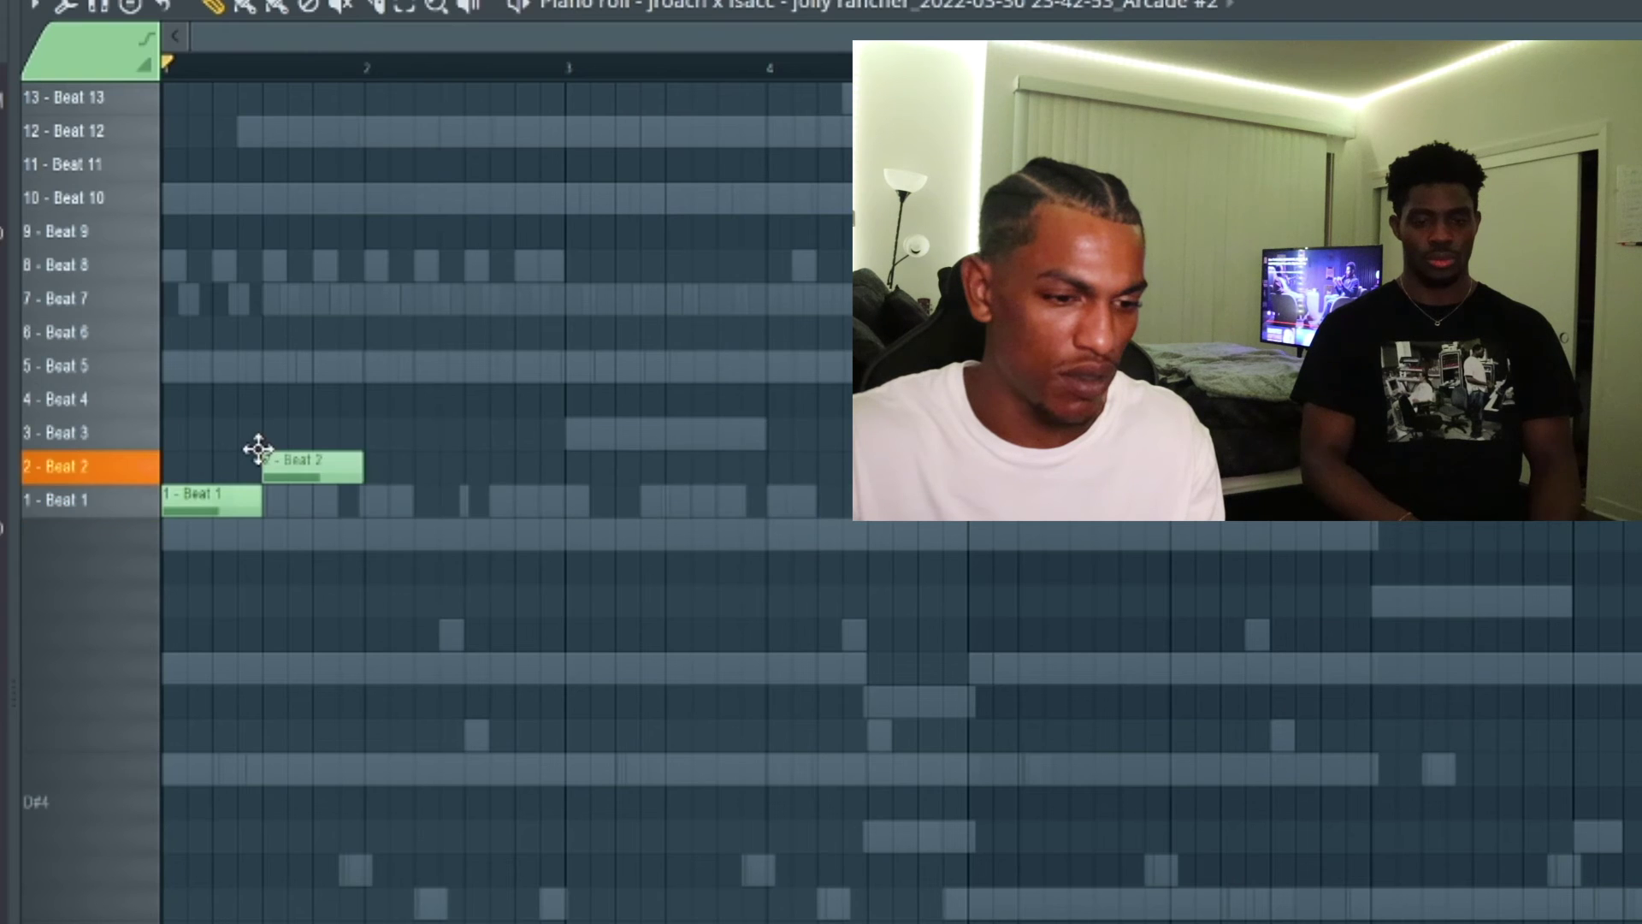
{"action": "key", "text": "space"}
{"action": "key", "text": "space"}
{"action": "key", "text": "space"}
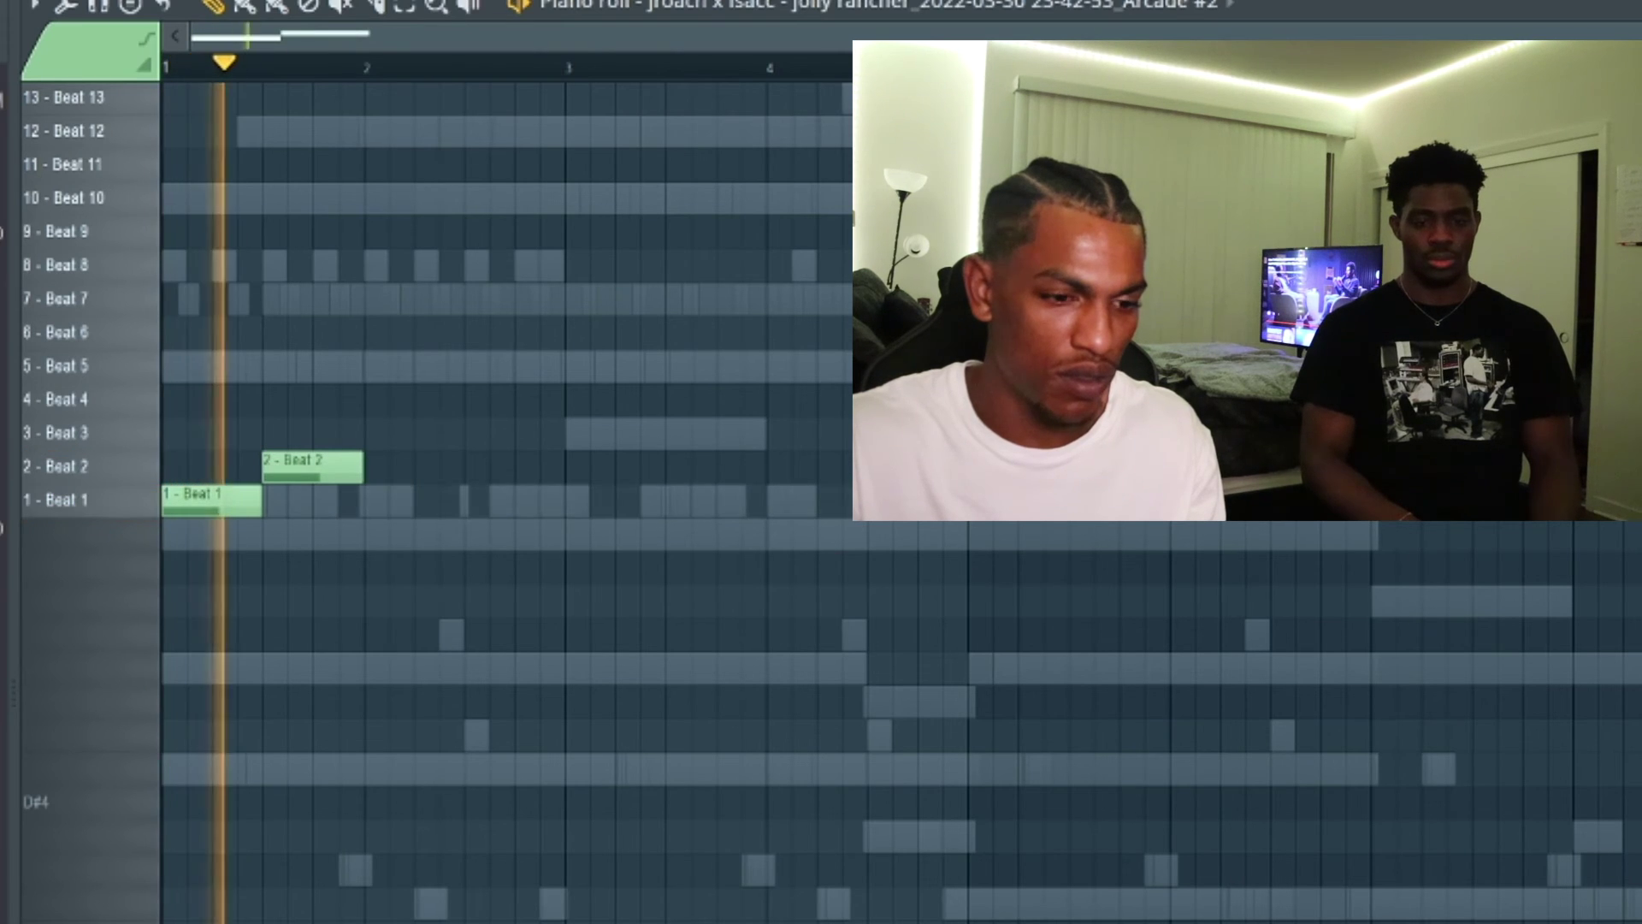
{"action": "left_click", "coordinate": [471, 466]}
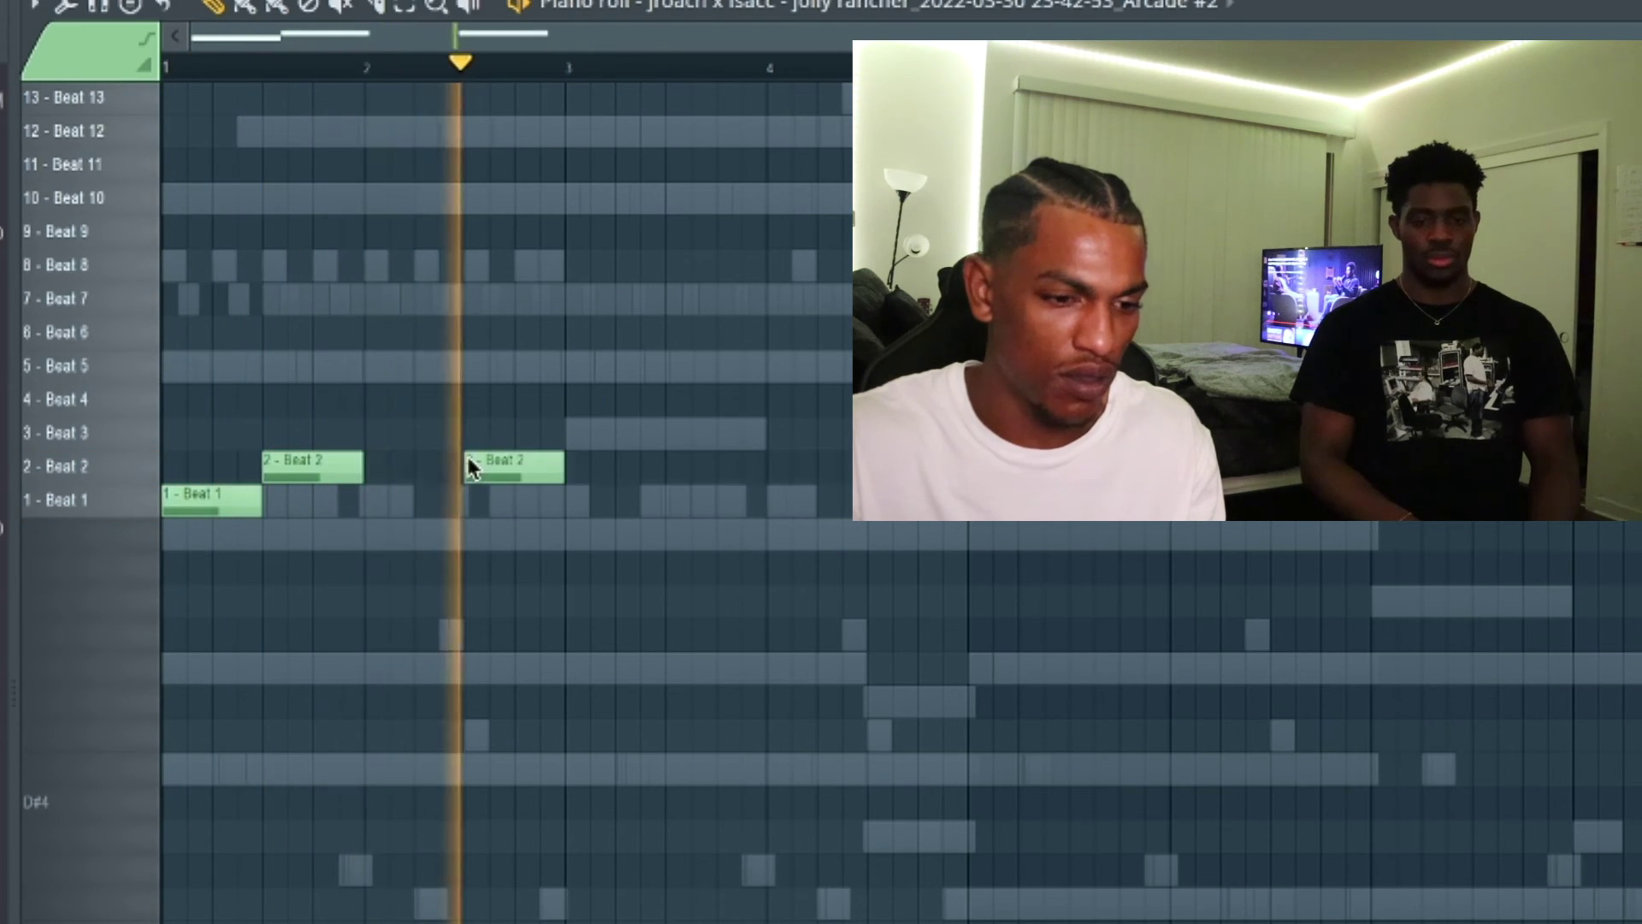
{"action": "key", "text": "space"}
{"action": "left_click_drag", "start_coordinate": [467, 455], "coordinate": [568, 443]}
{"action": "key", "text": "space"}
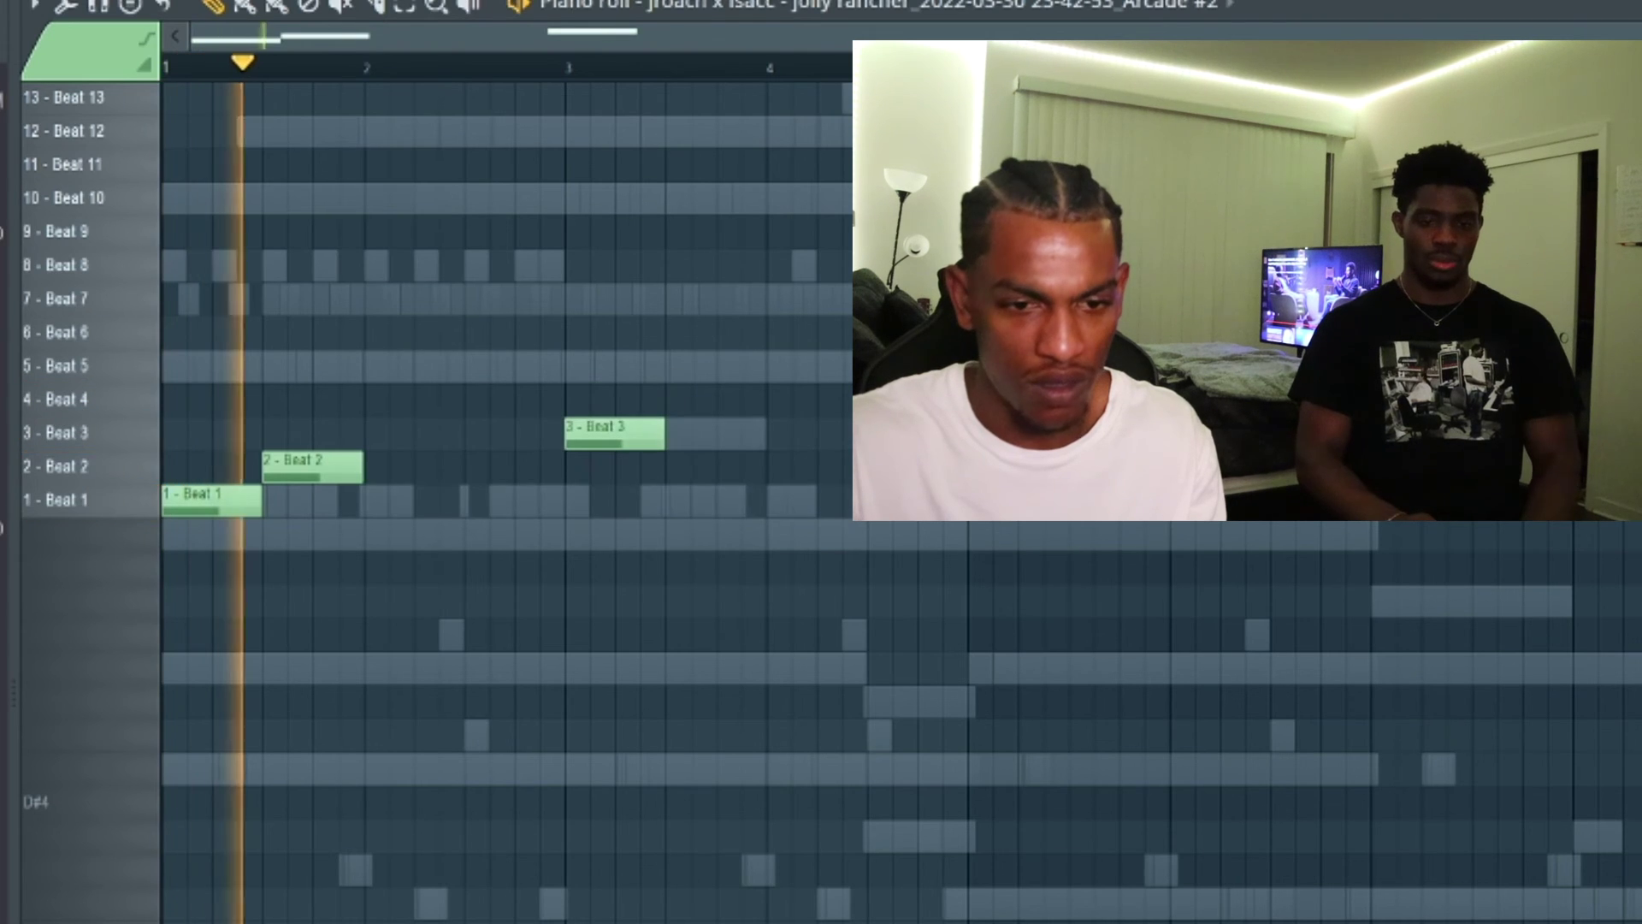
- Play the placed Arcade slices from the start together with the other channels to check how they fit the beat
{"action": "key", "text": "F6"}
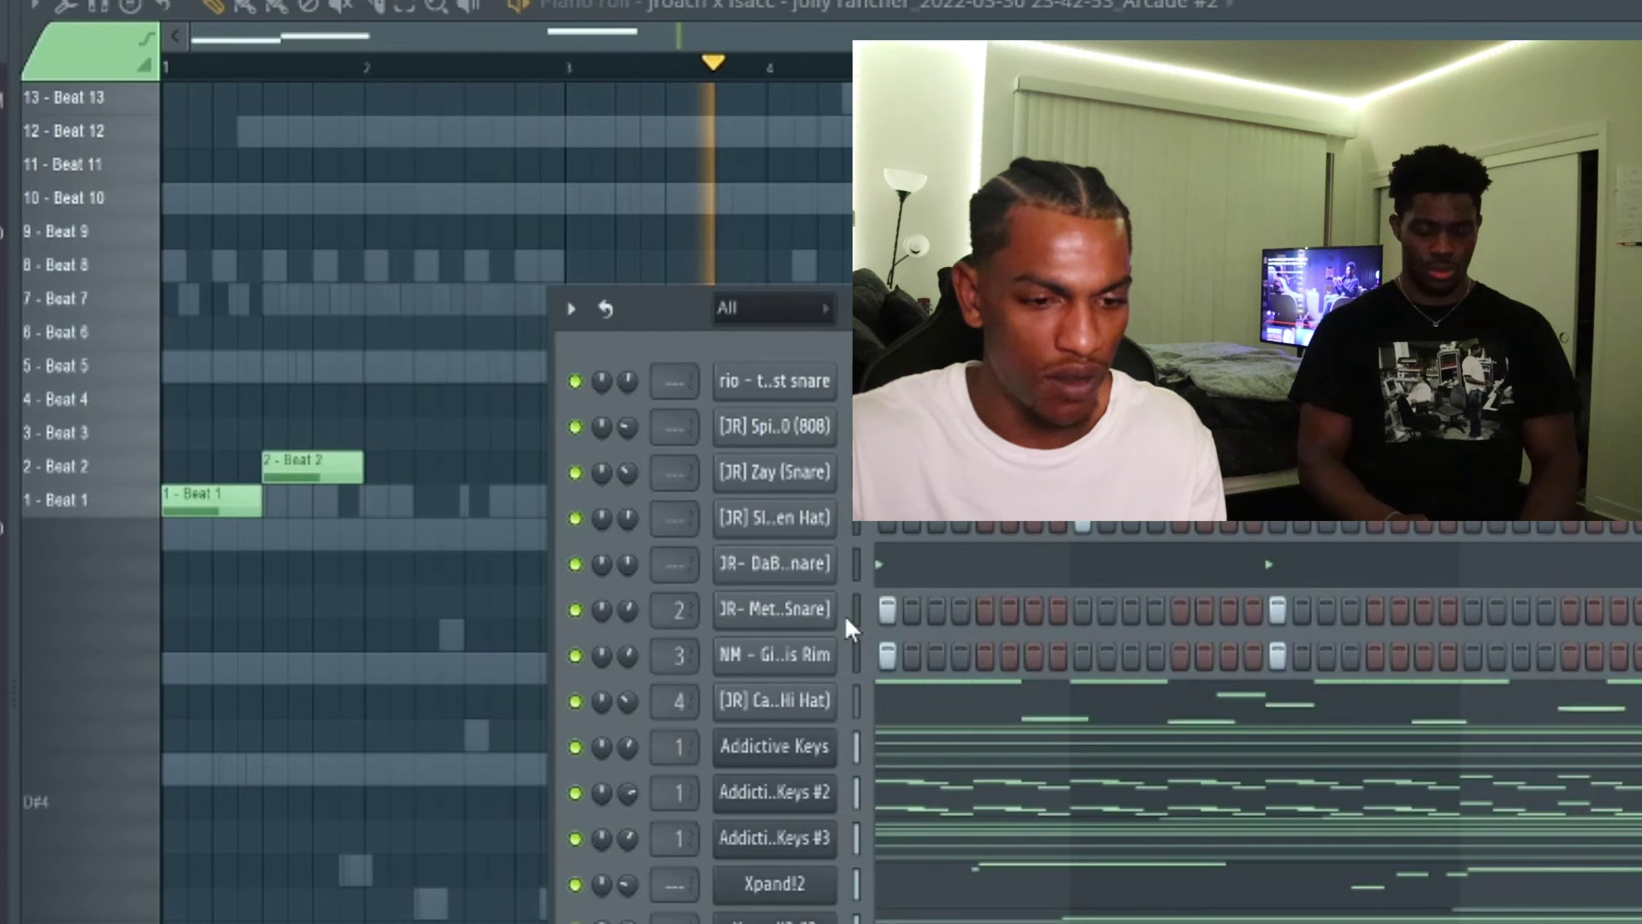
{"action": "key", "text": "F6"}
{"action": "key", "text": "space"}
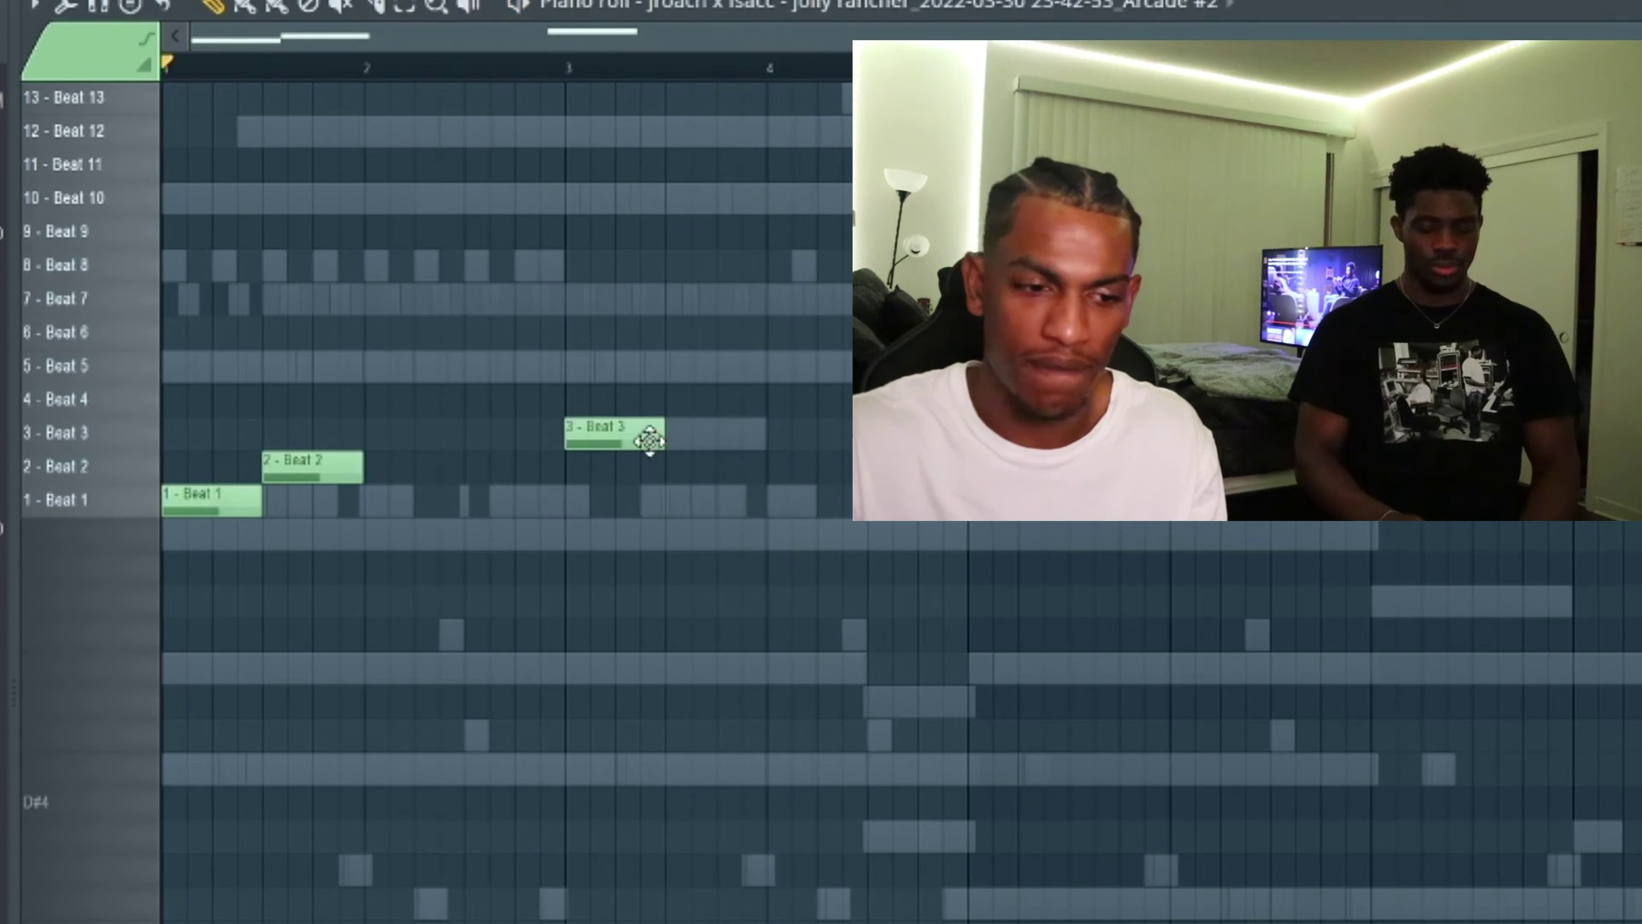
{"action": "key", "text": "space"}
{"action": "key", "text": "space"}
{"action": "key", "text": "space"}
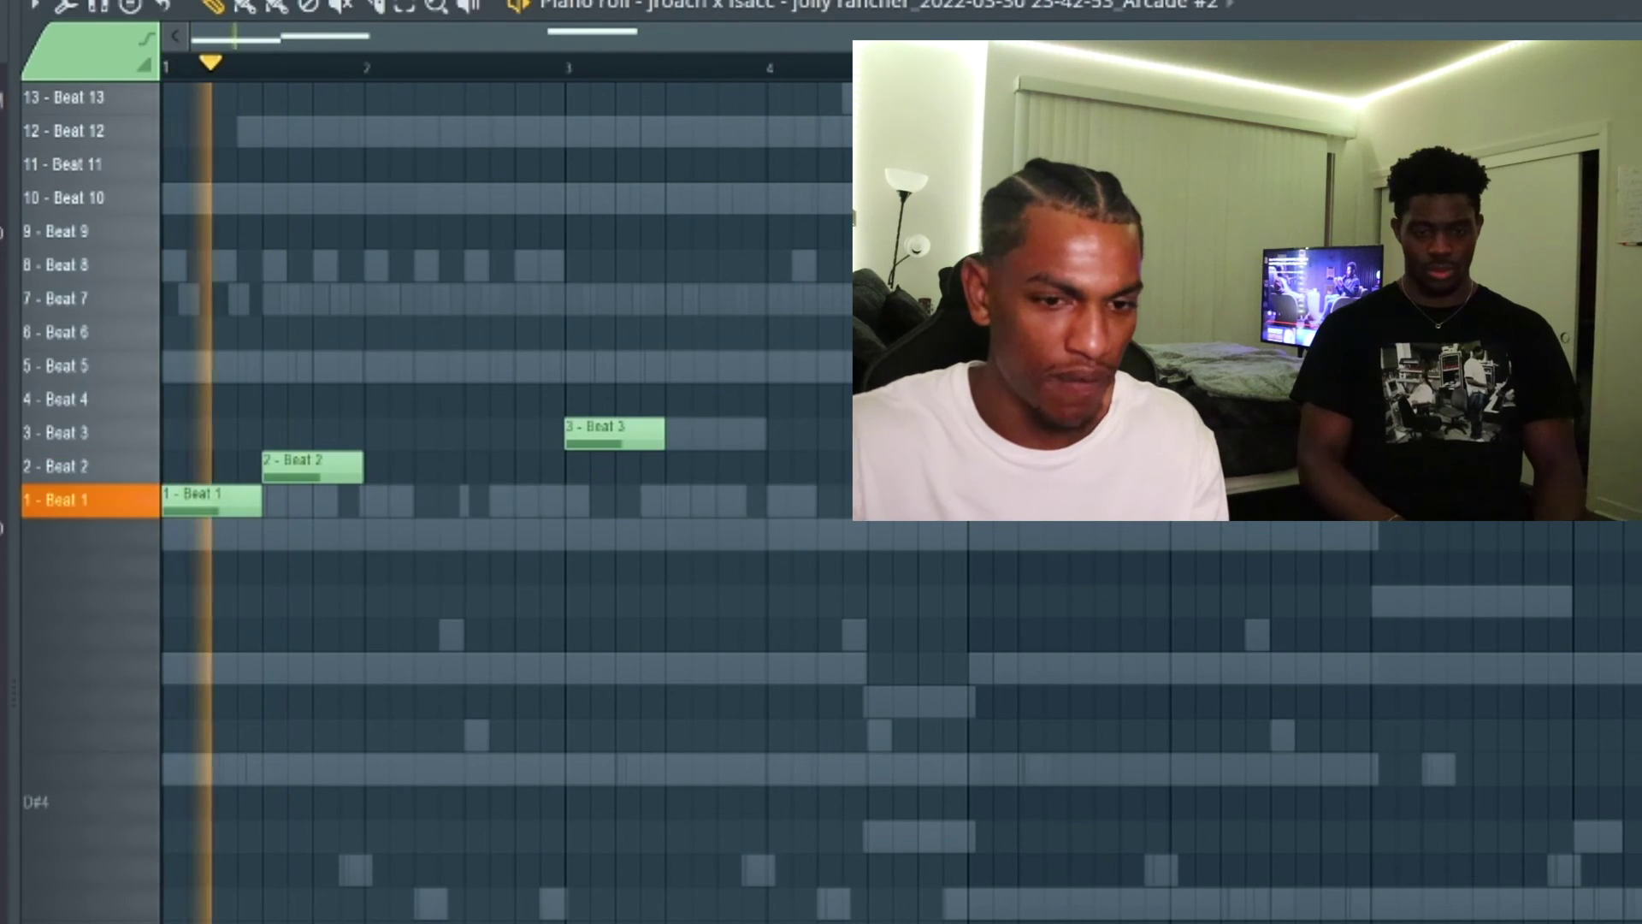
{"action": "key", "text": "F6"}
{"action": "key", "text": "space"}
{"action": "key", "text": "space"}
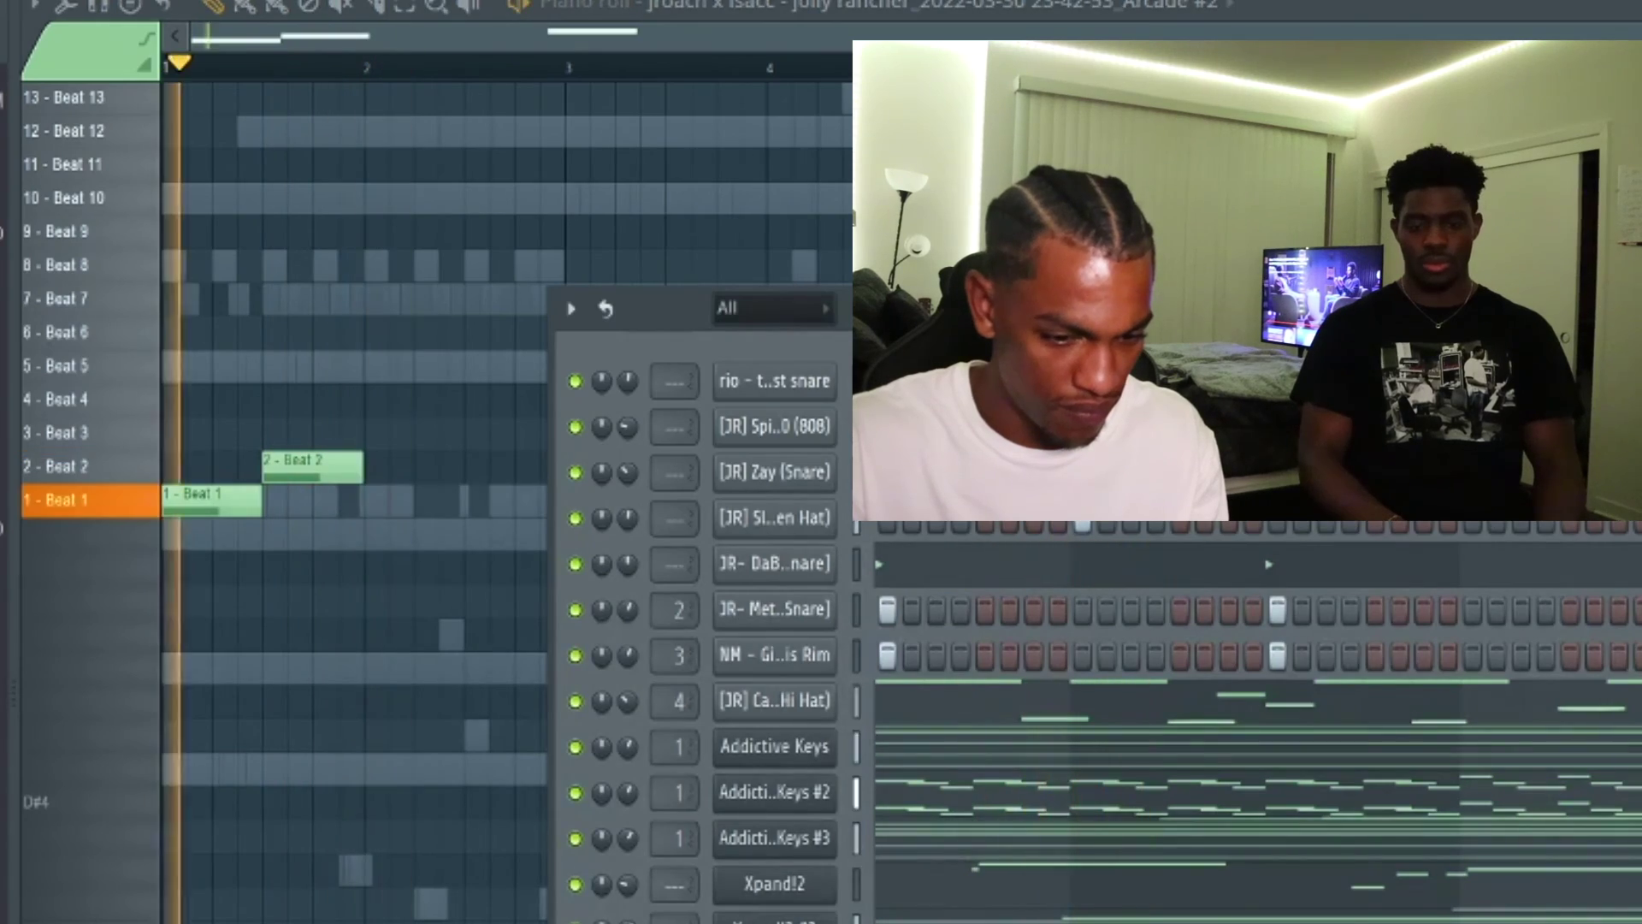